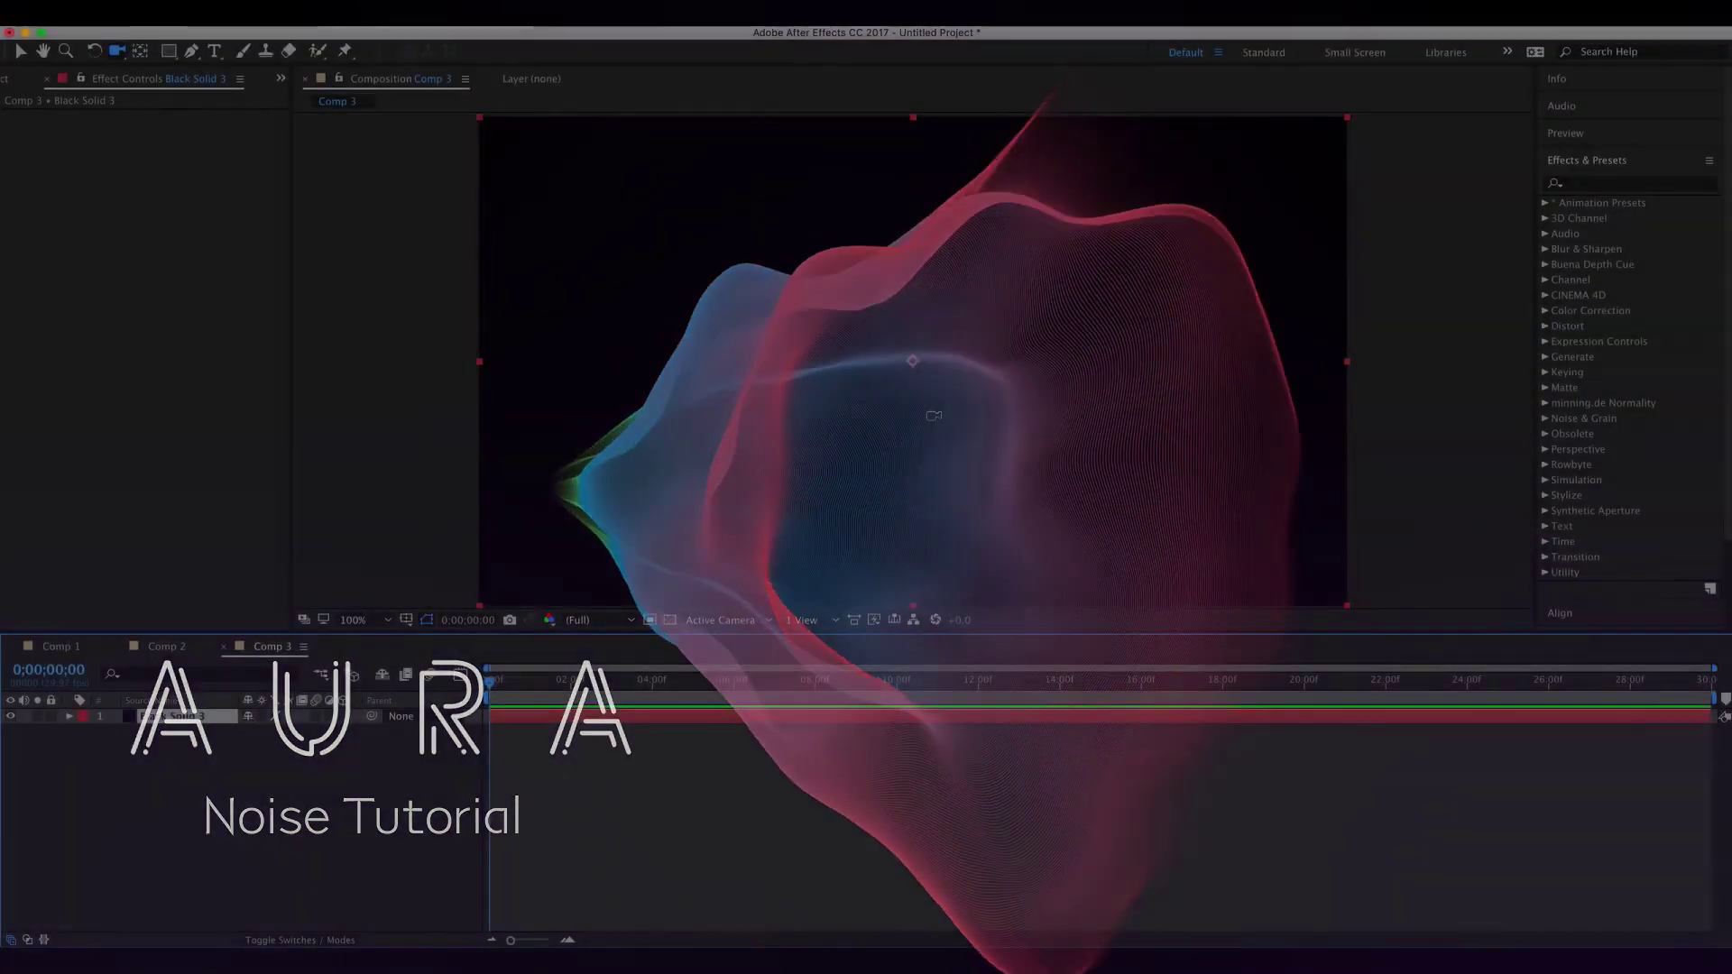
- Apply Aura to Black Solid 3 and scrub the timeline to watch rings radiate from the centre
left_click(394, 11)
left_click(415, 52)
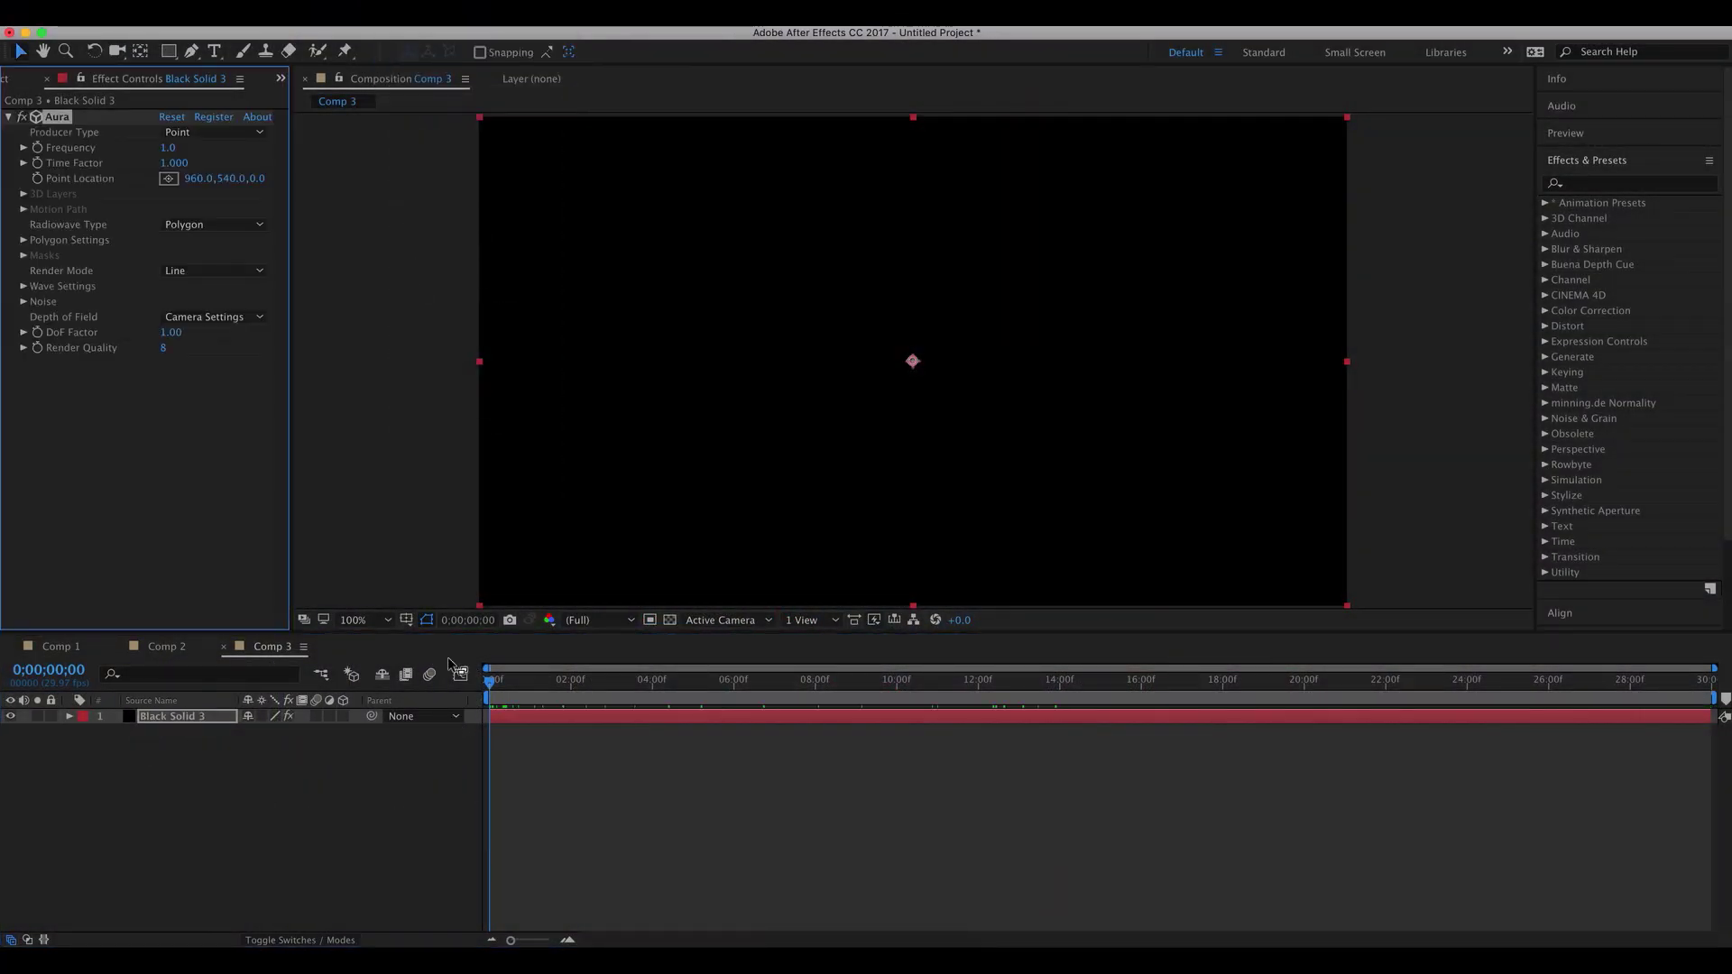
left_click_drag(489, 683, 1087, 700)
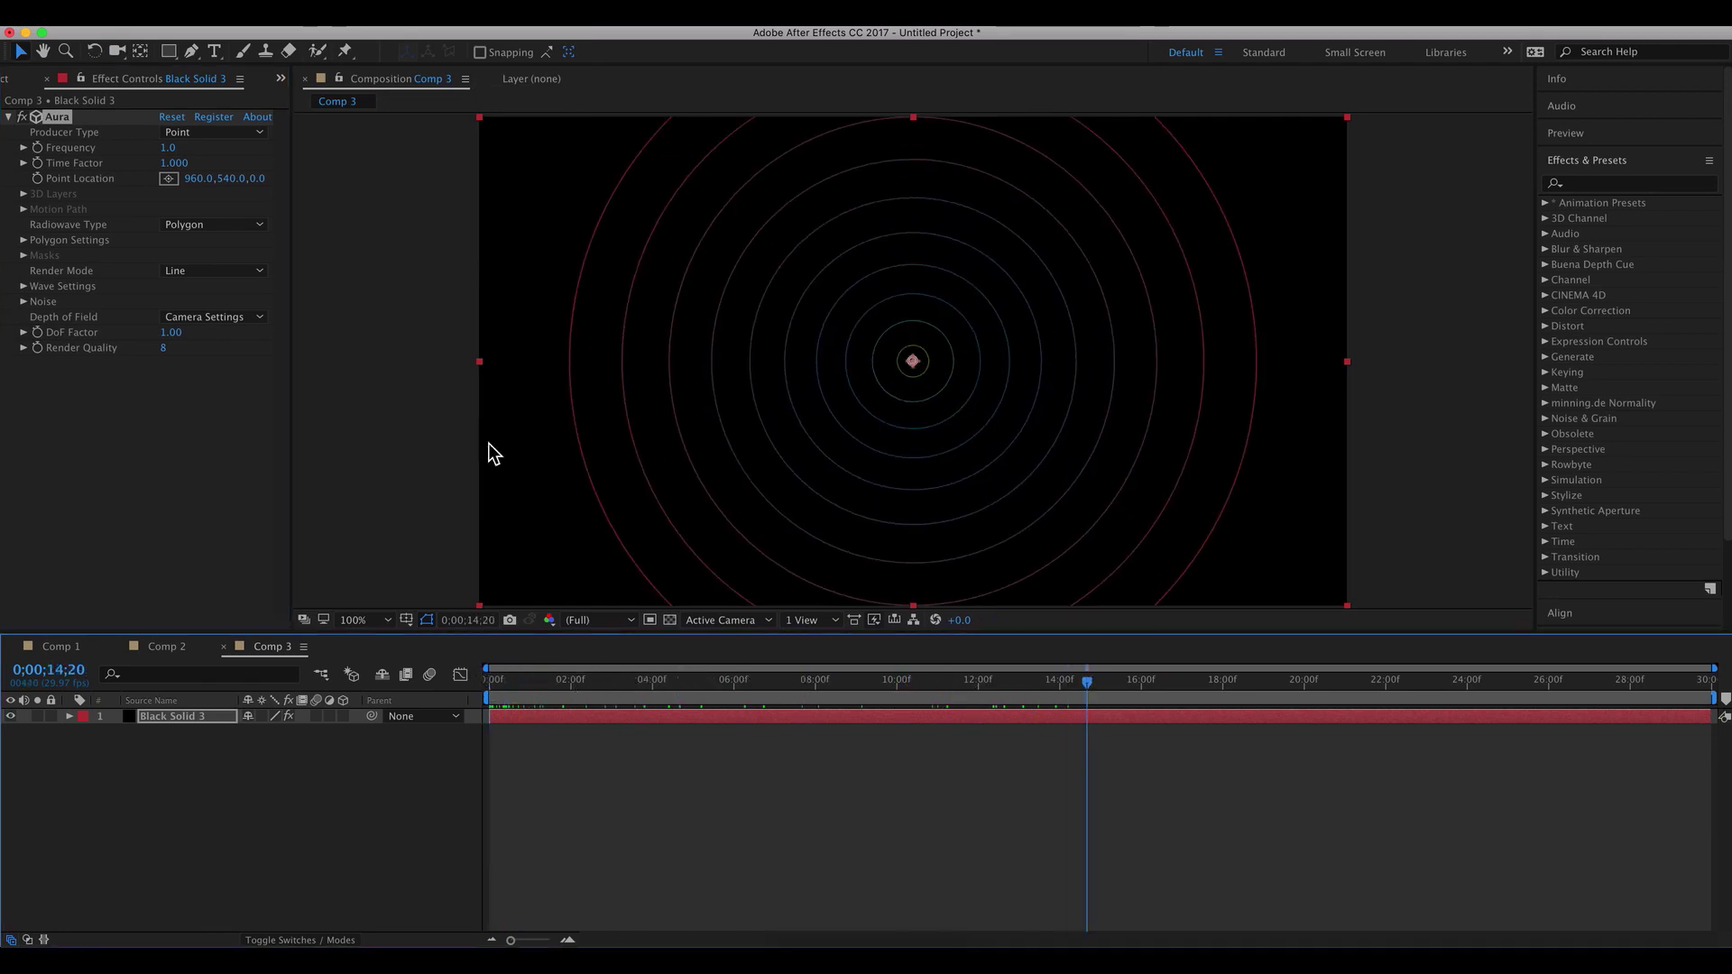
left_click_drag(569, 683, 1214, 683)
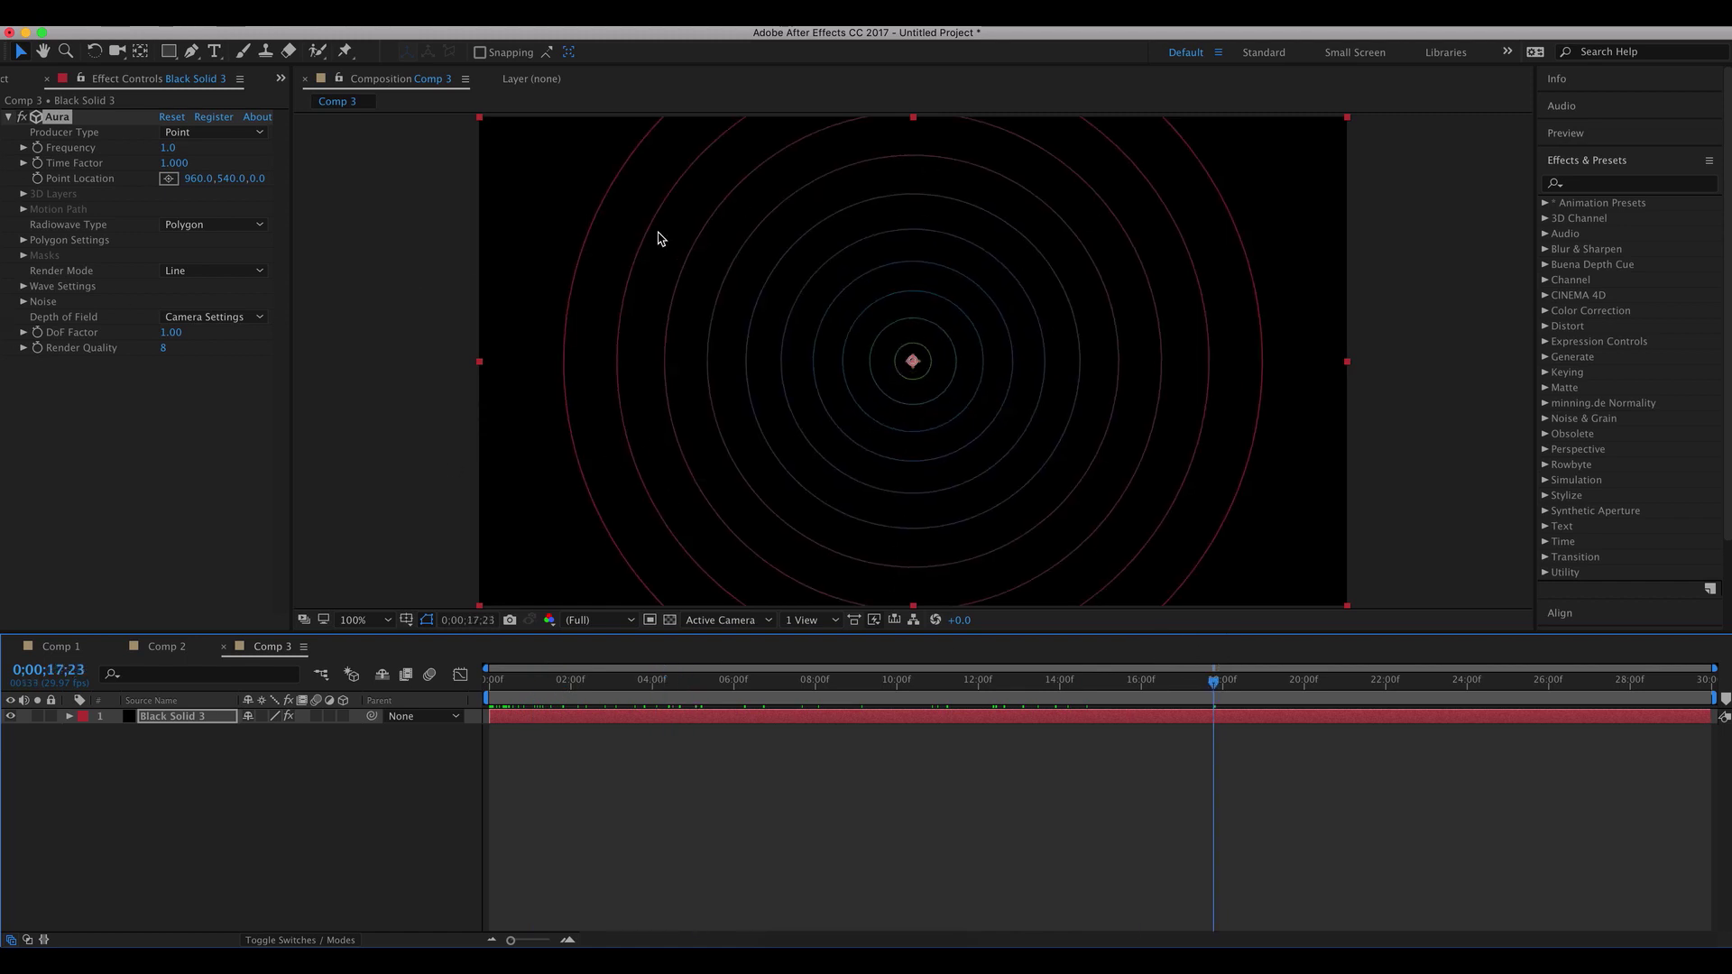
left_click(592, 682)
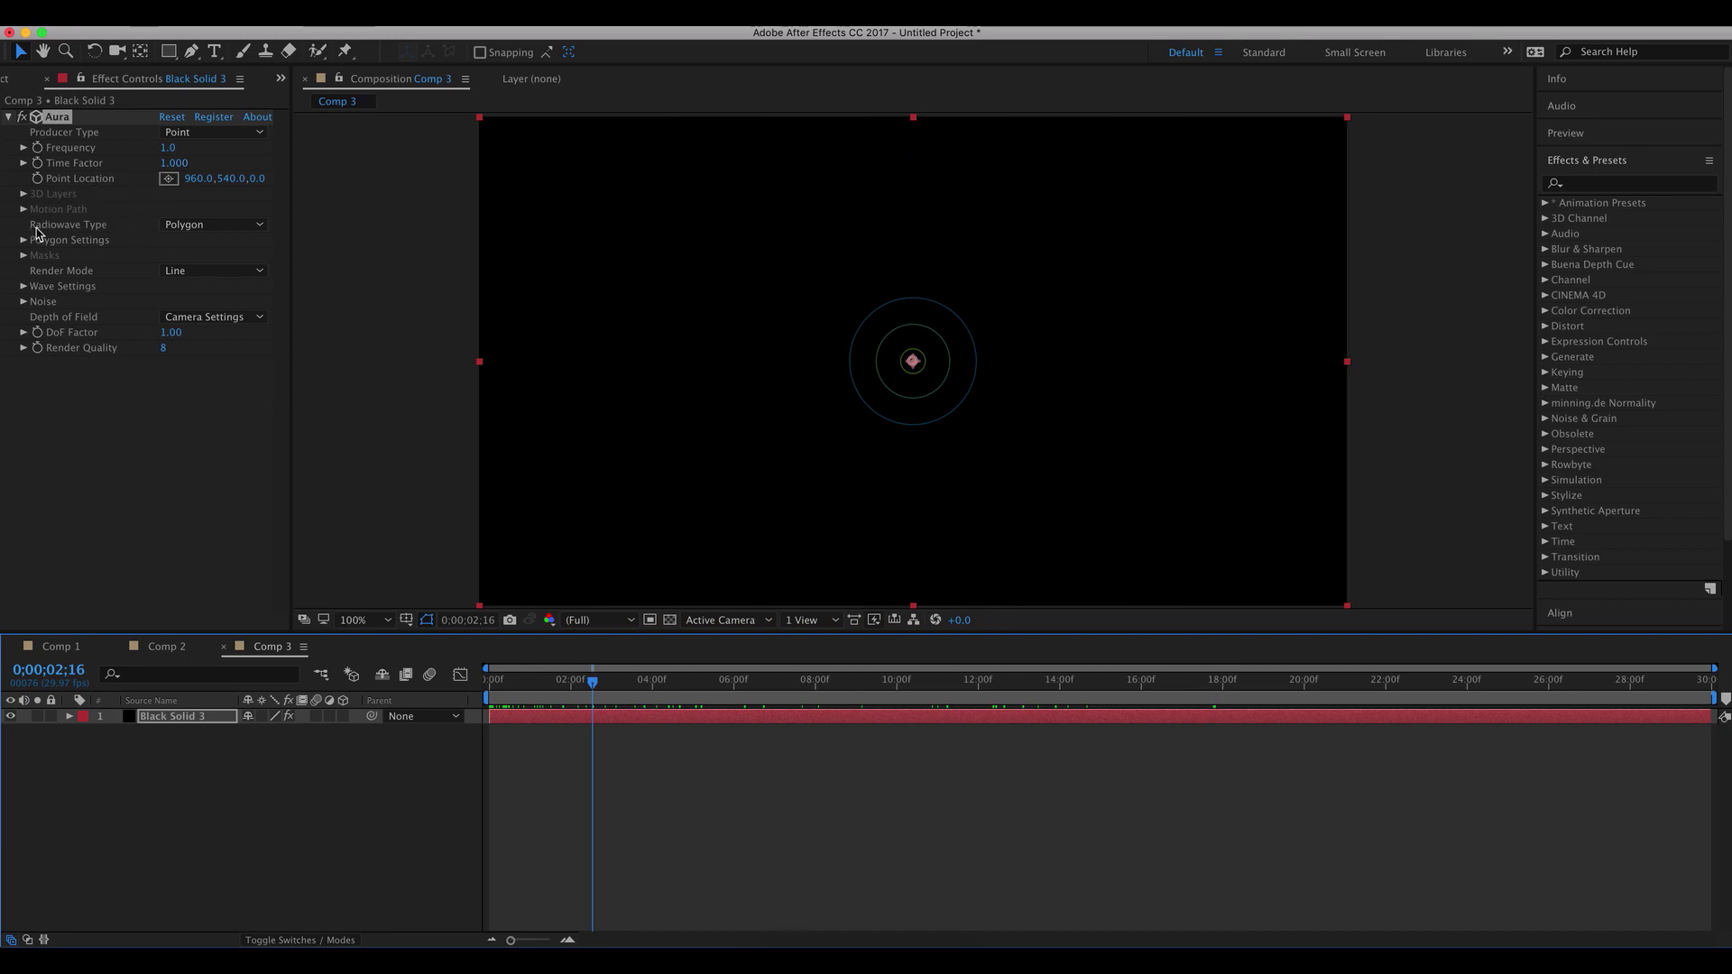
left_click(24, 301)
- Raise Aura's Noise Start Amplitude to 678 around the six-second mark
left_click(731, 682)
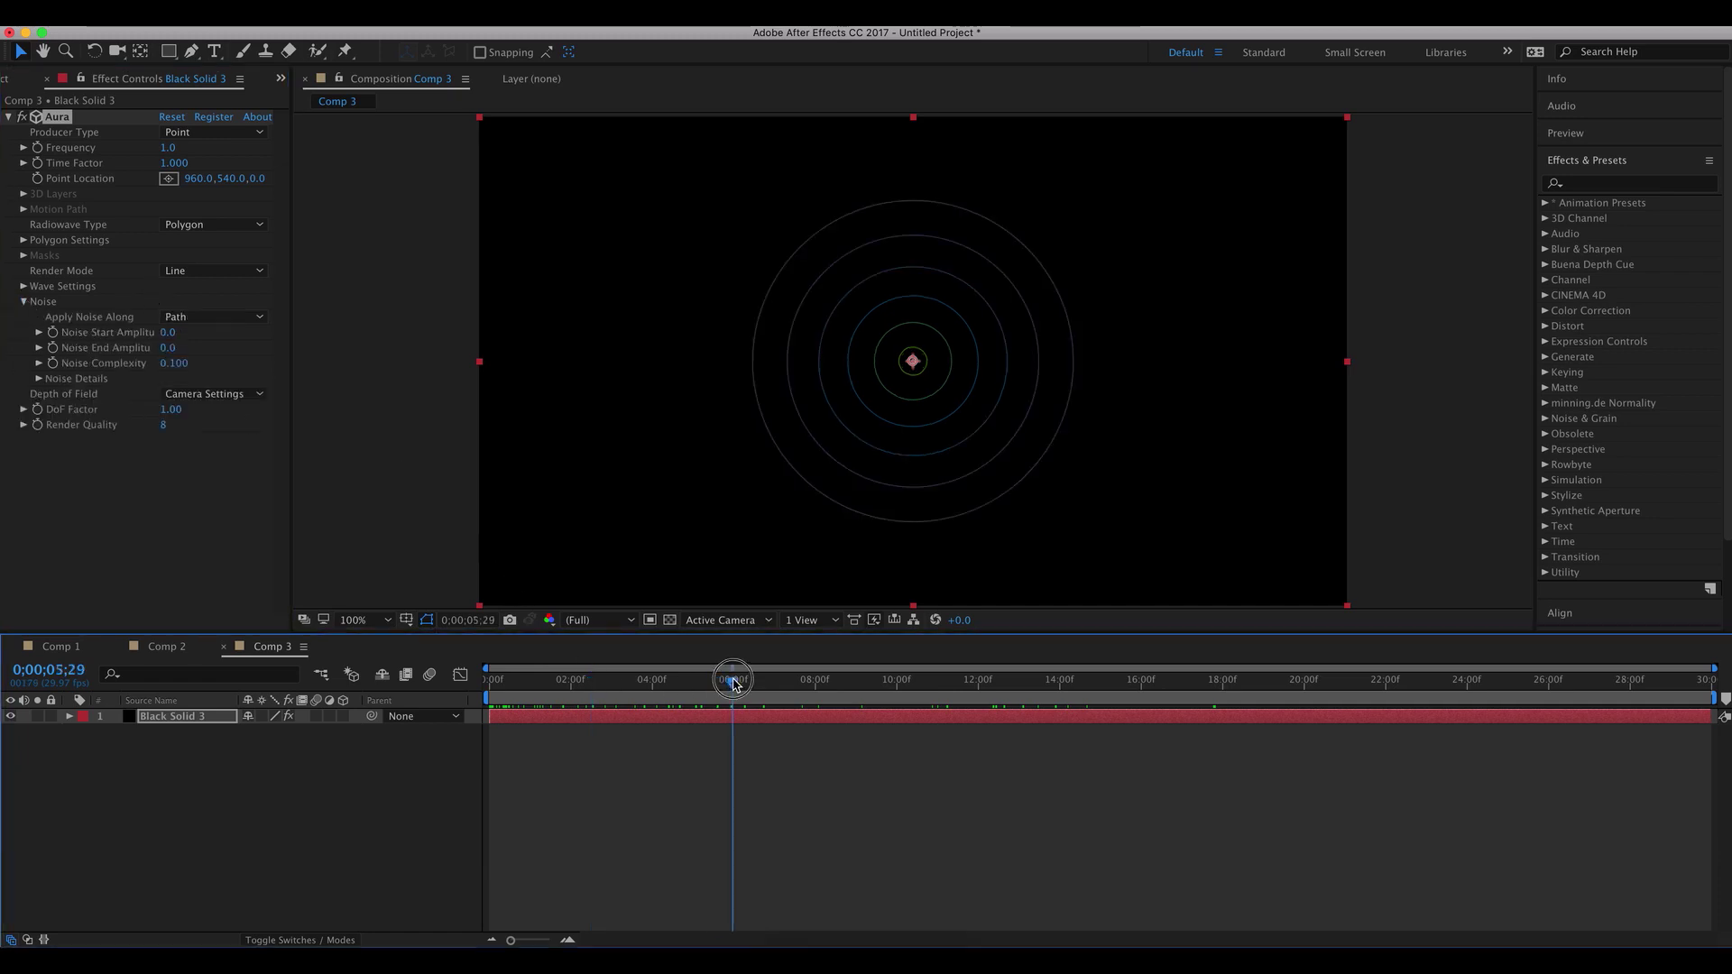
left_click_drag(165, 333, 784, 340)
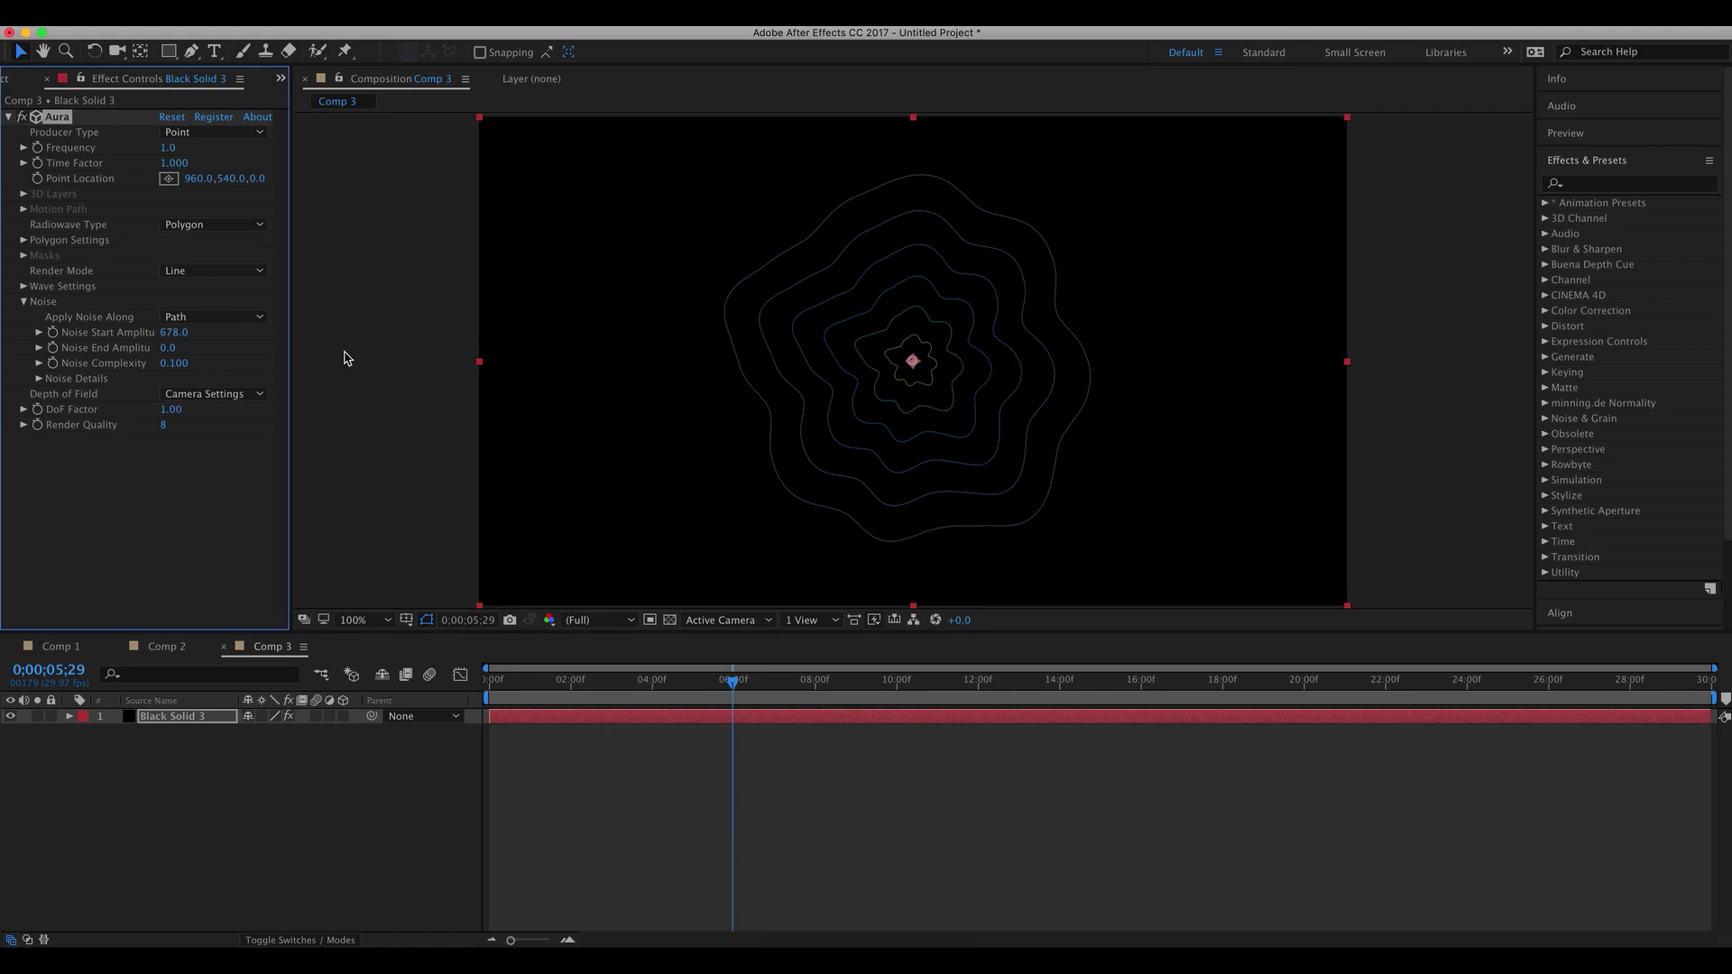
left_click(23, 287)
scroll(39, 304, "down", 1)
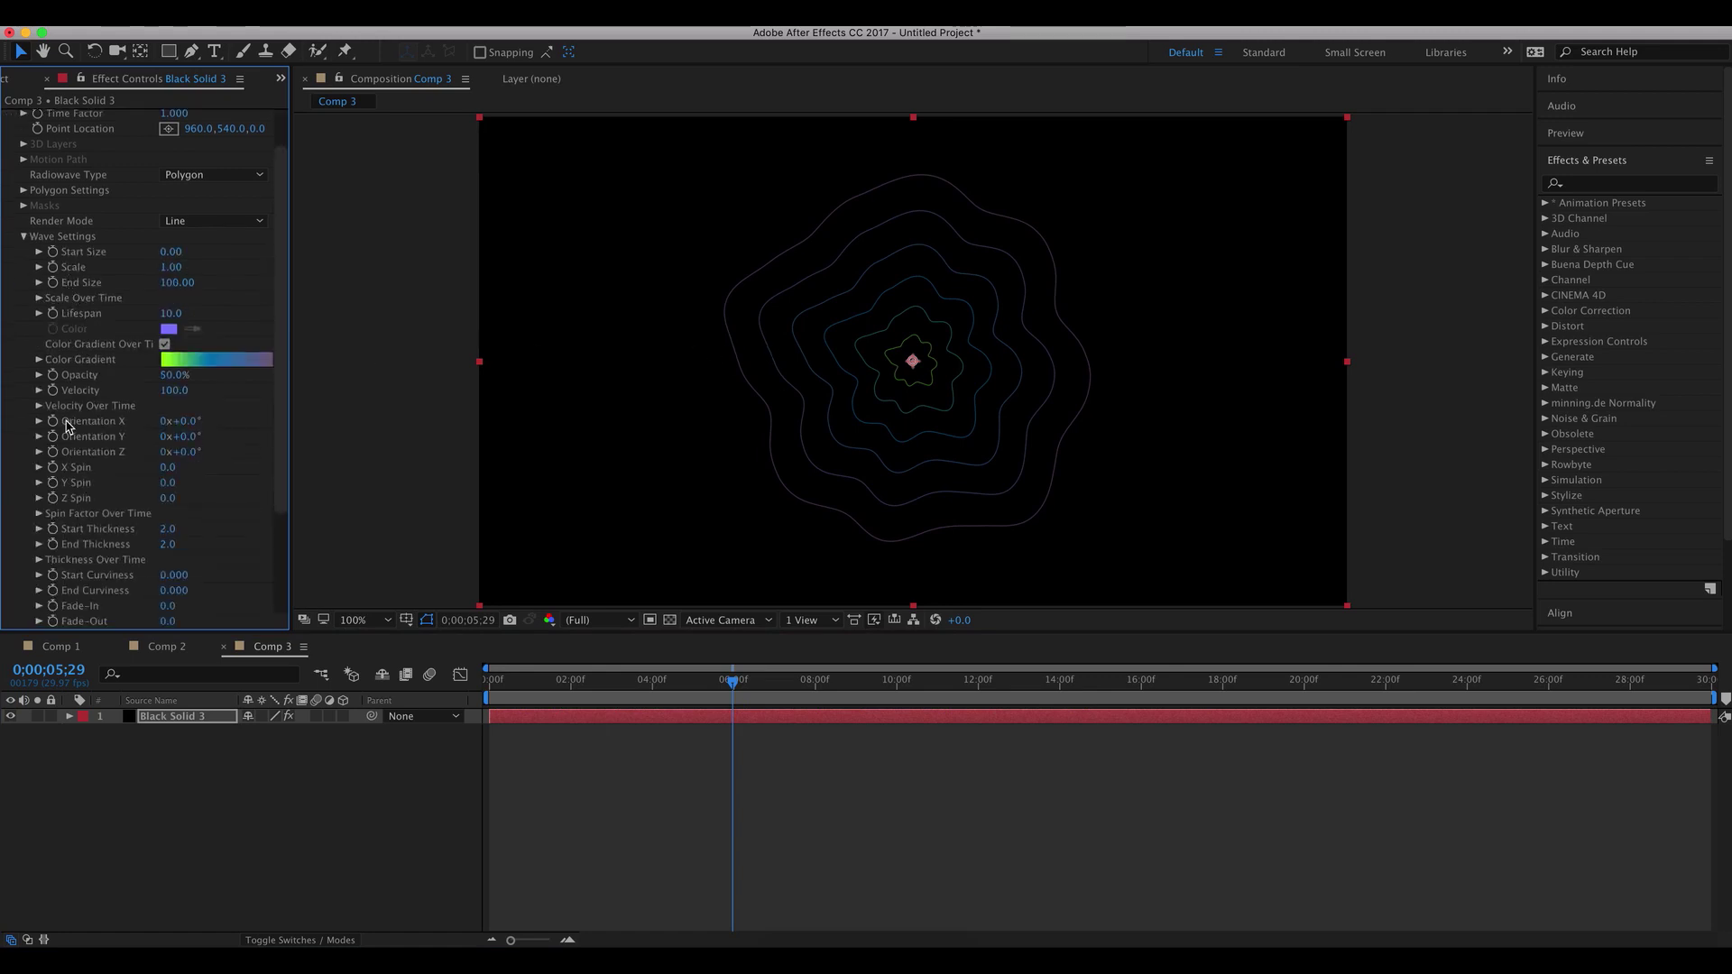
scroll(67, 426, "down", 1)
- Set Noise End Amplitude to 249 and scrub forward to watch the wavy rings expand
left_click(39, 291)
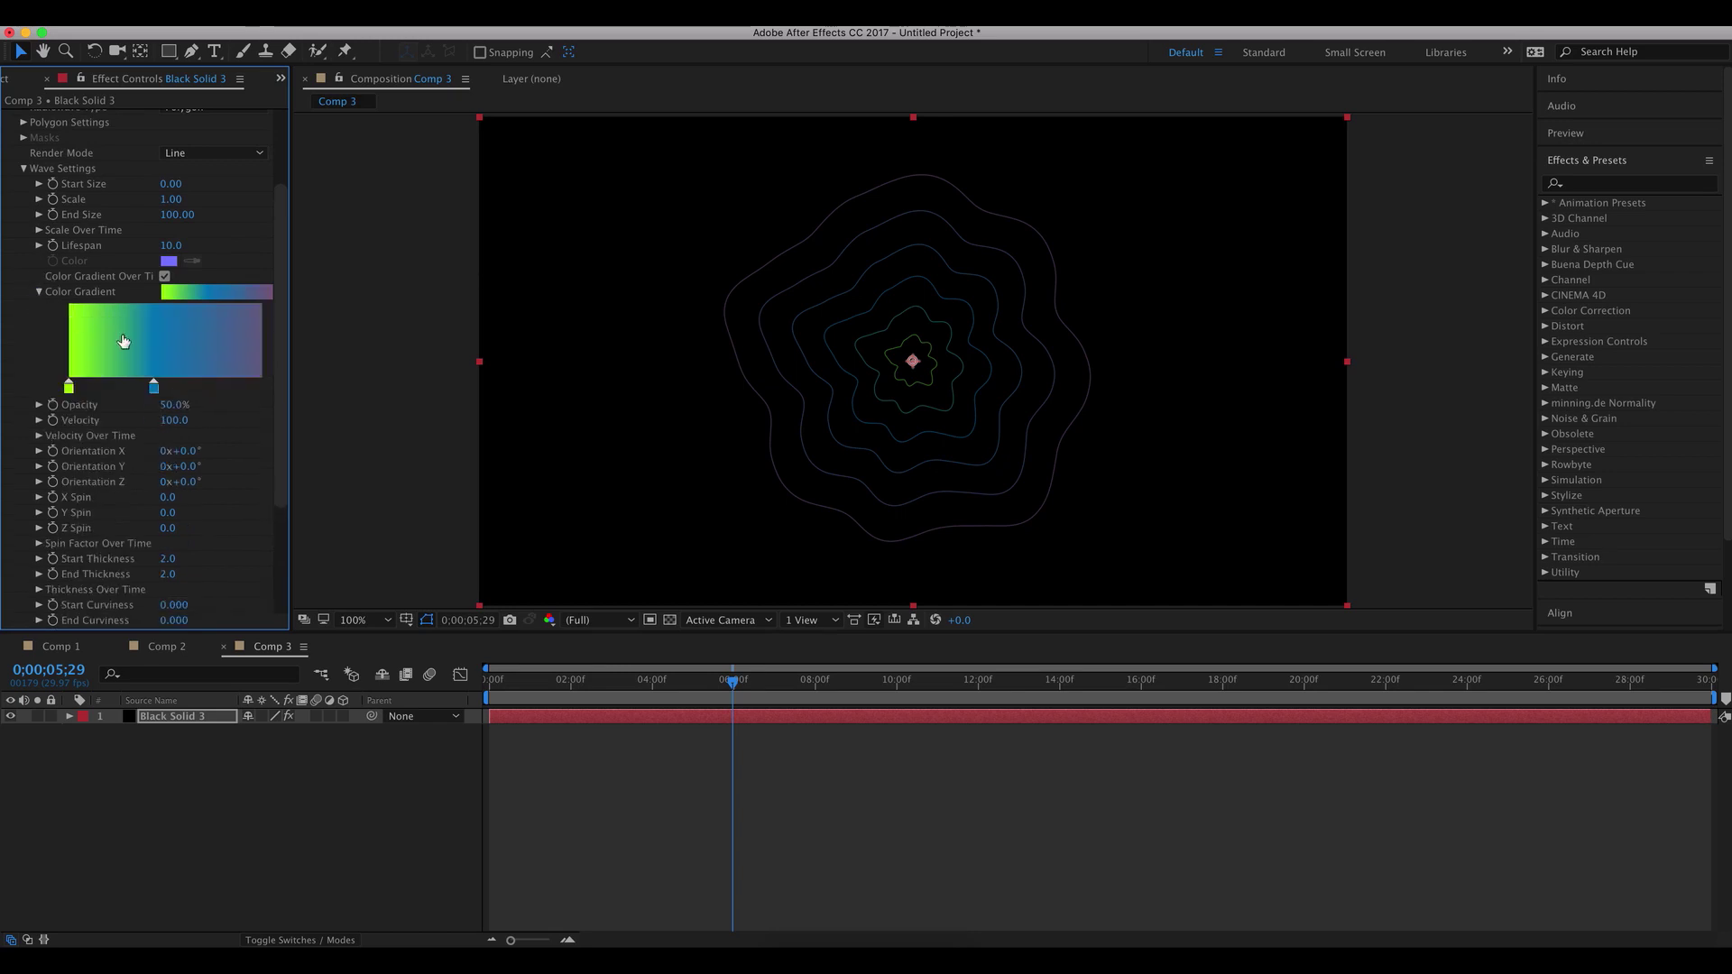
left_click(39, 292)
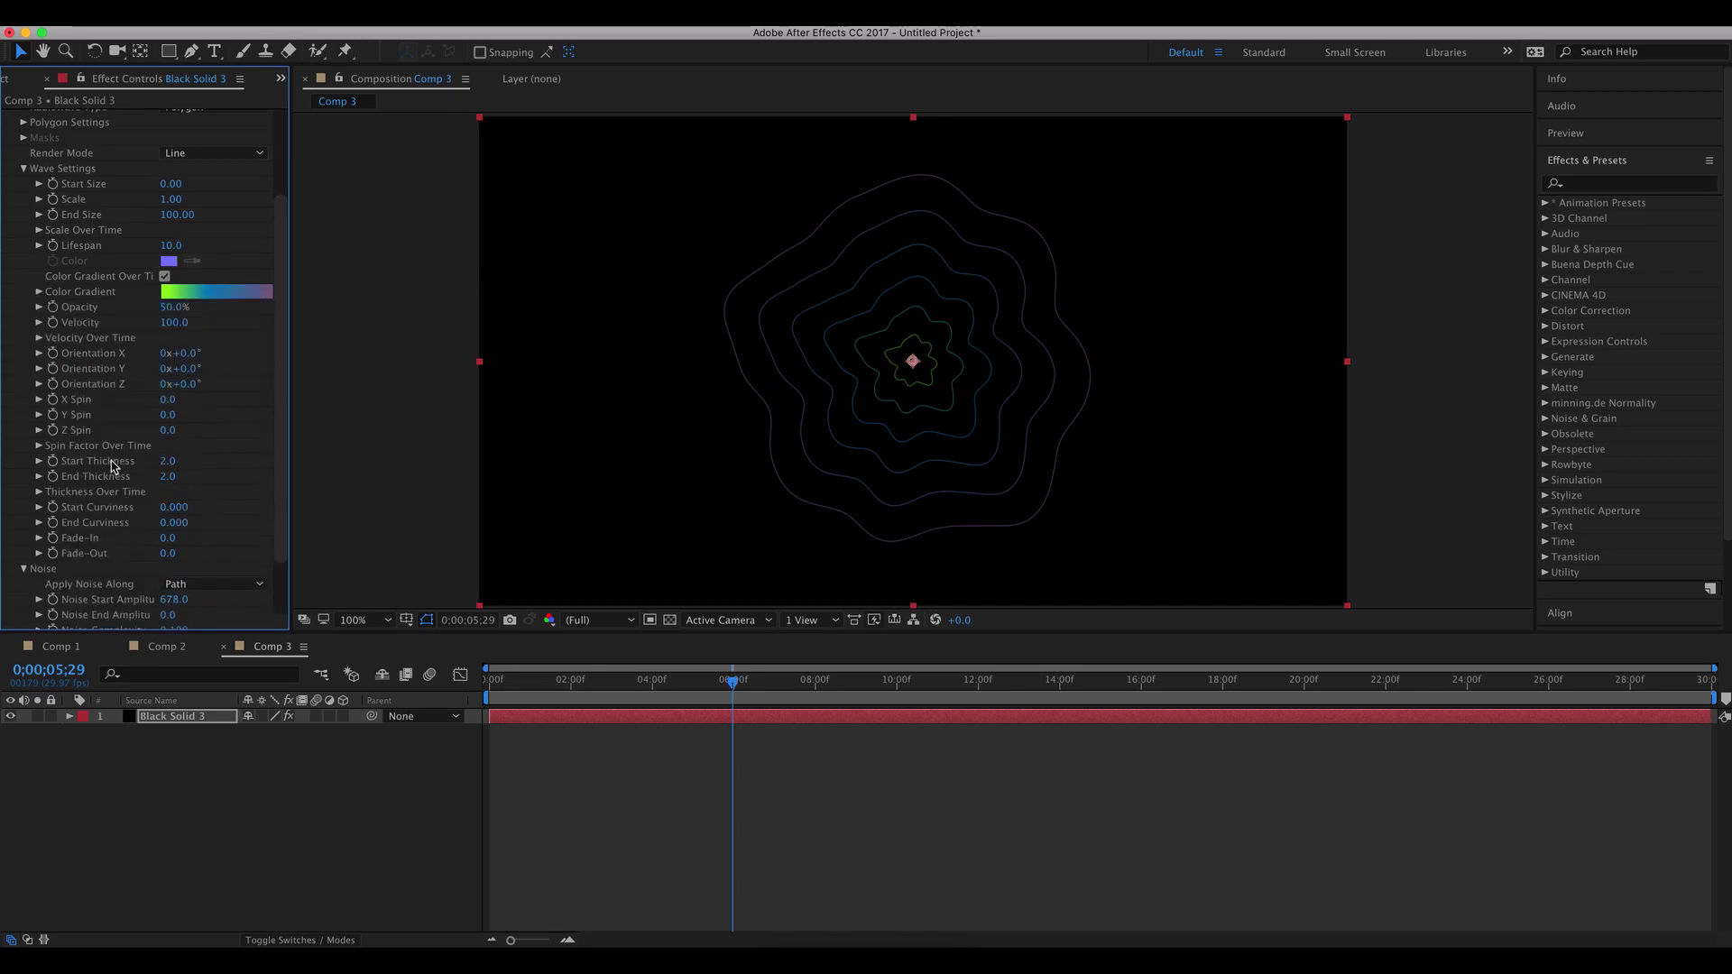
left_click(22, 167)
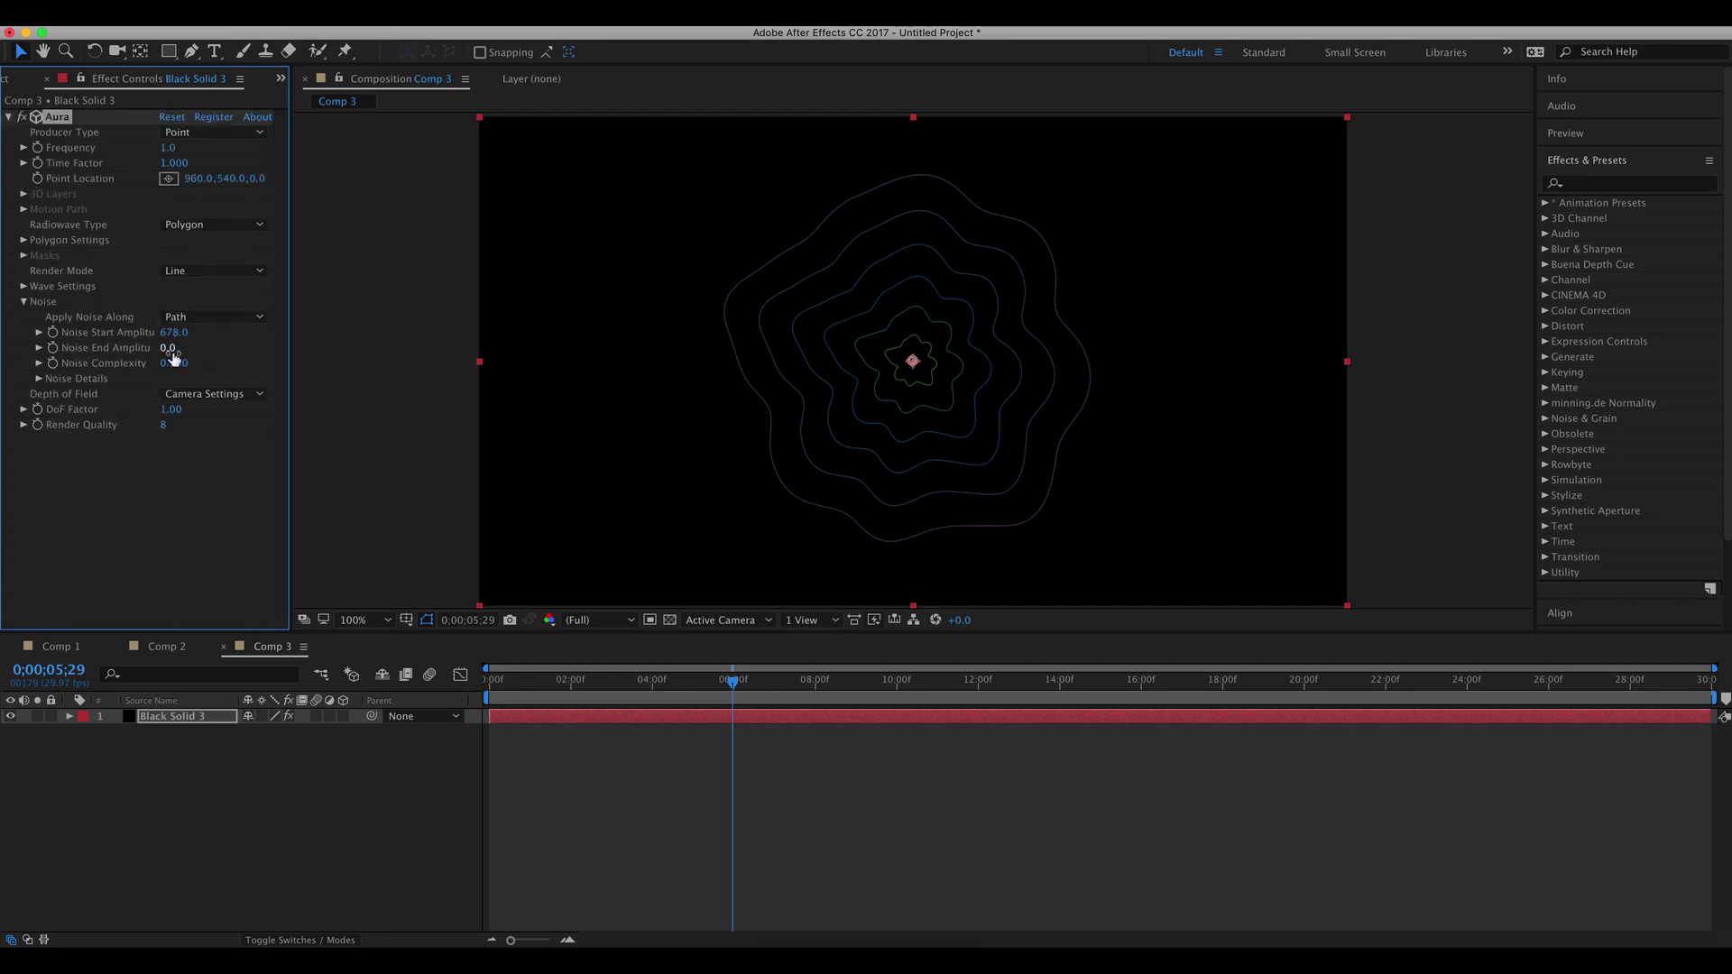
left_click_drag(172, 353, 396, 358)
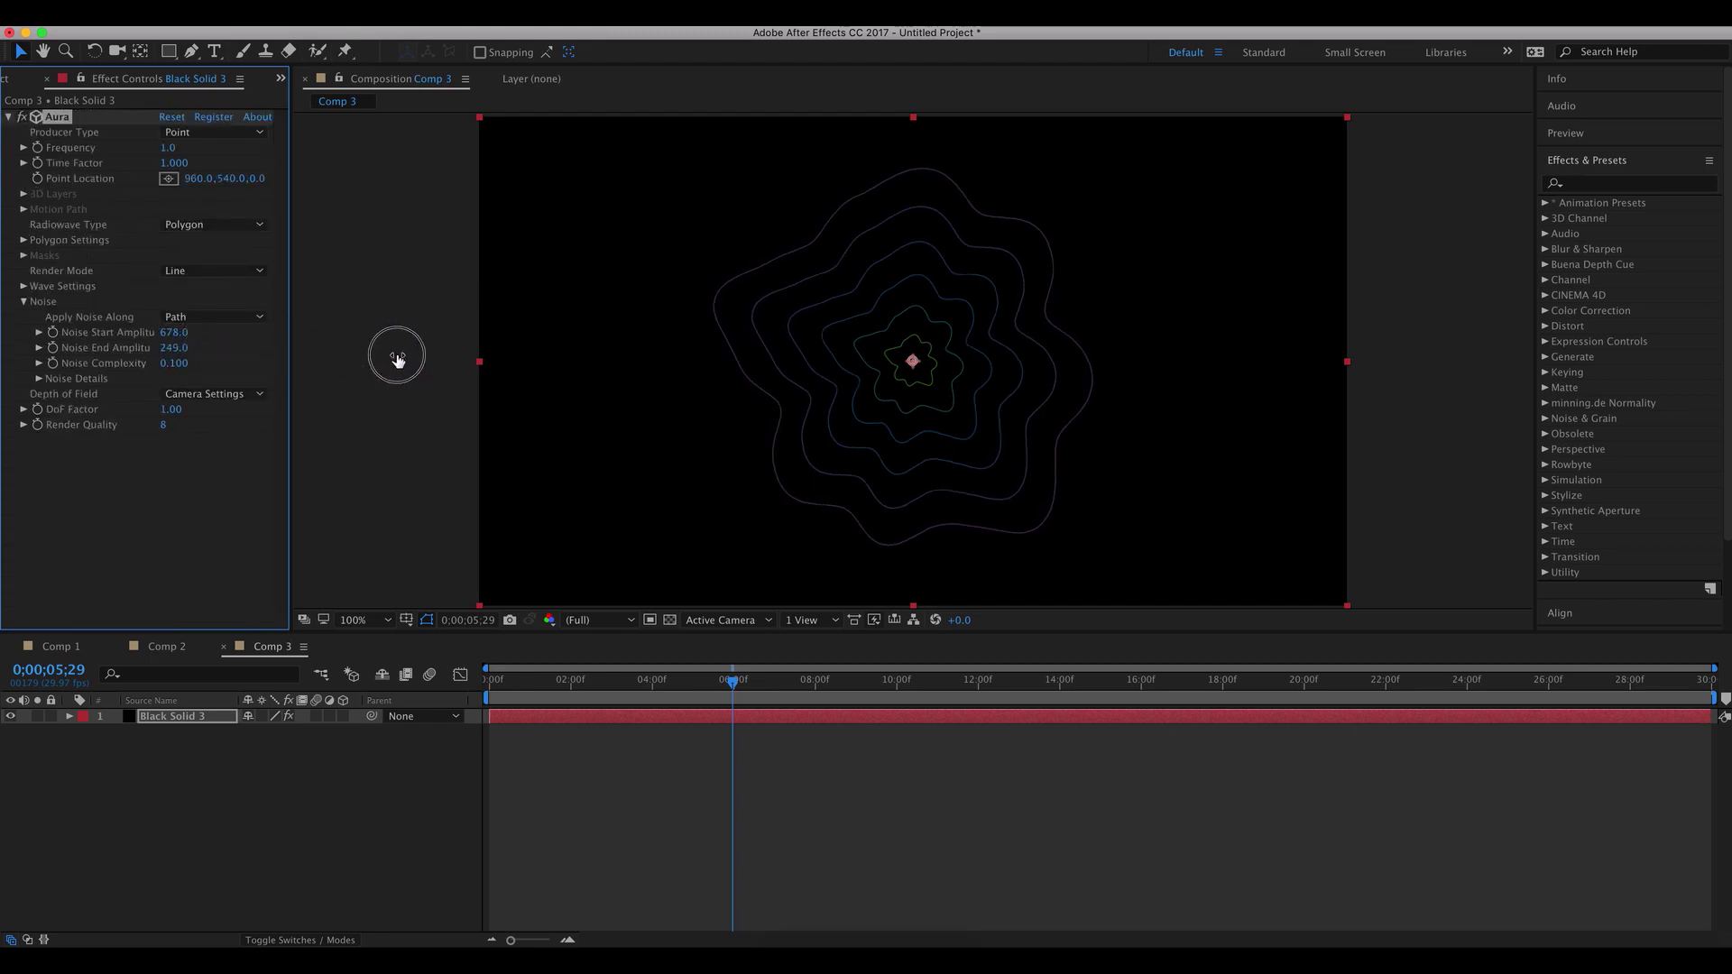
left_click_drag(758, 683, 954, 692)
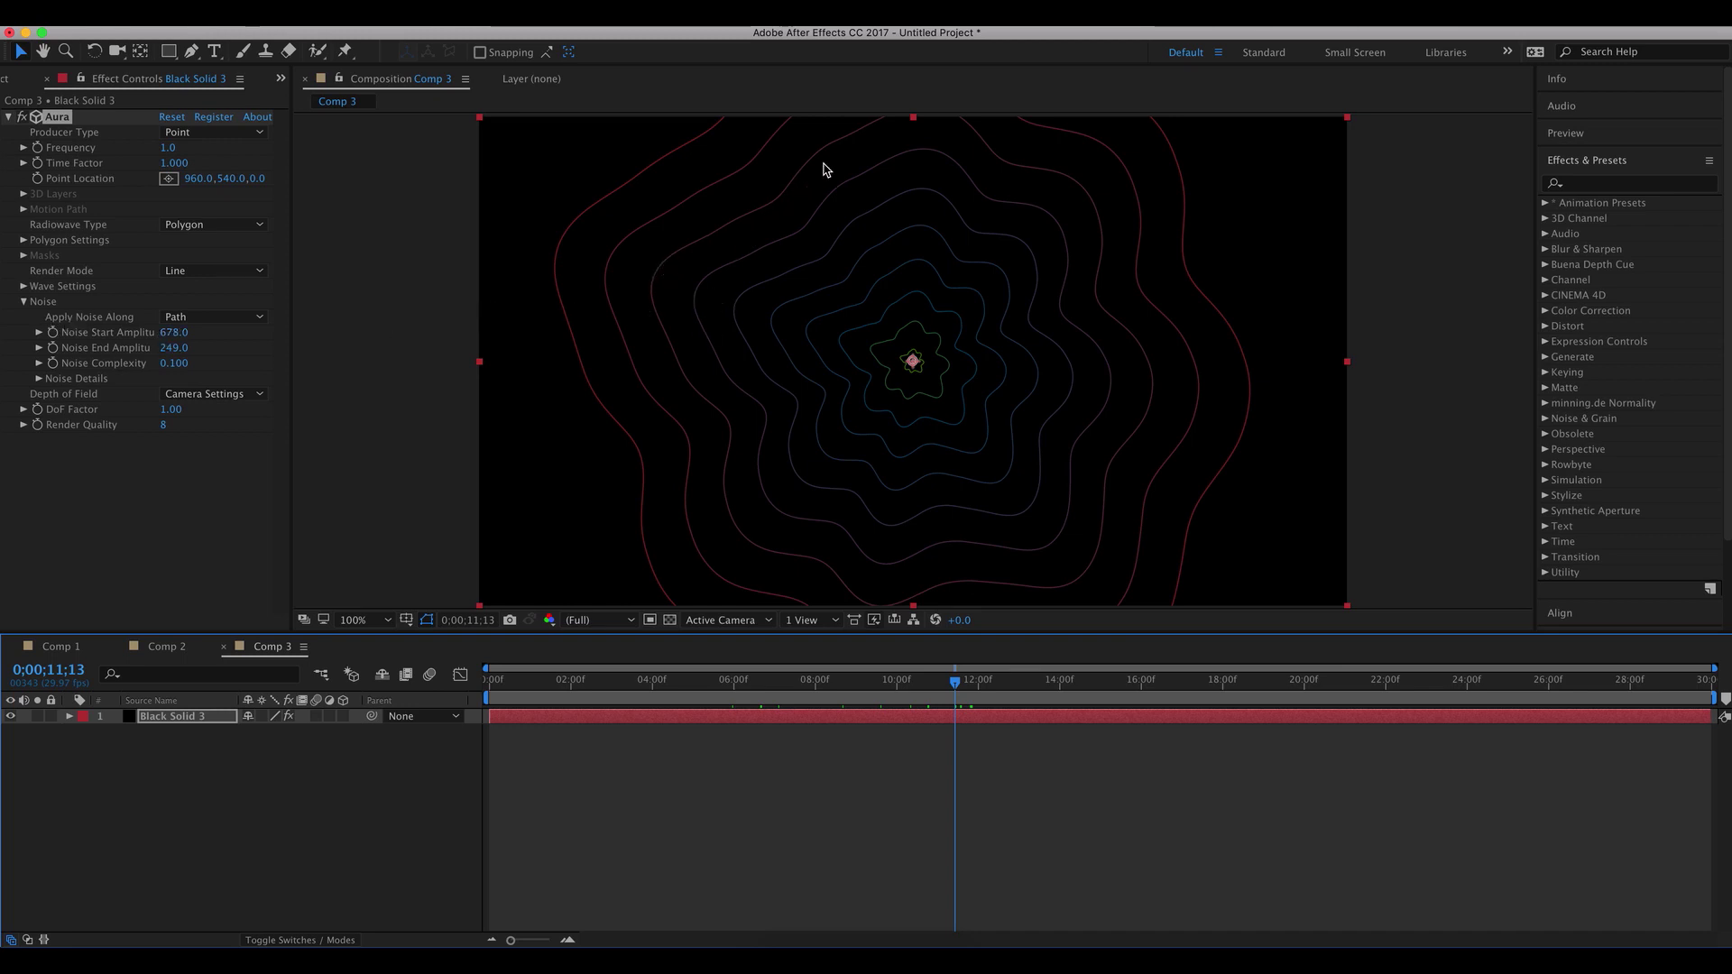
- Switch Apply Noise Along from Path to Vertices and move the playhead to 15;05
left_click(256, 317)
left_click(233, 344)
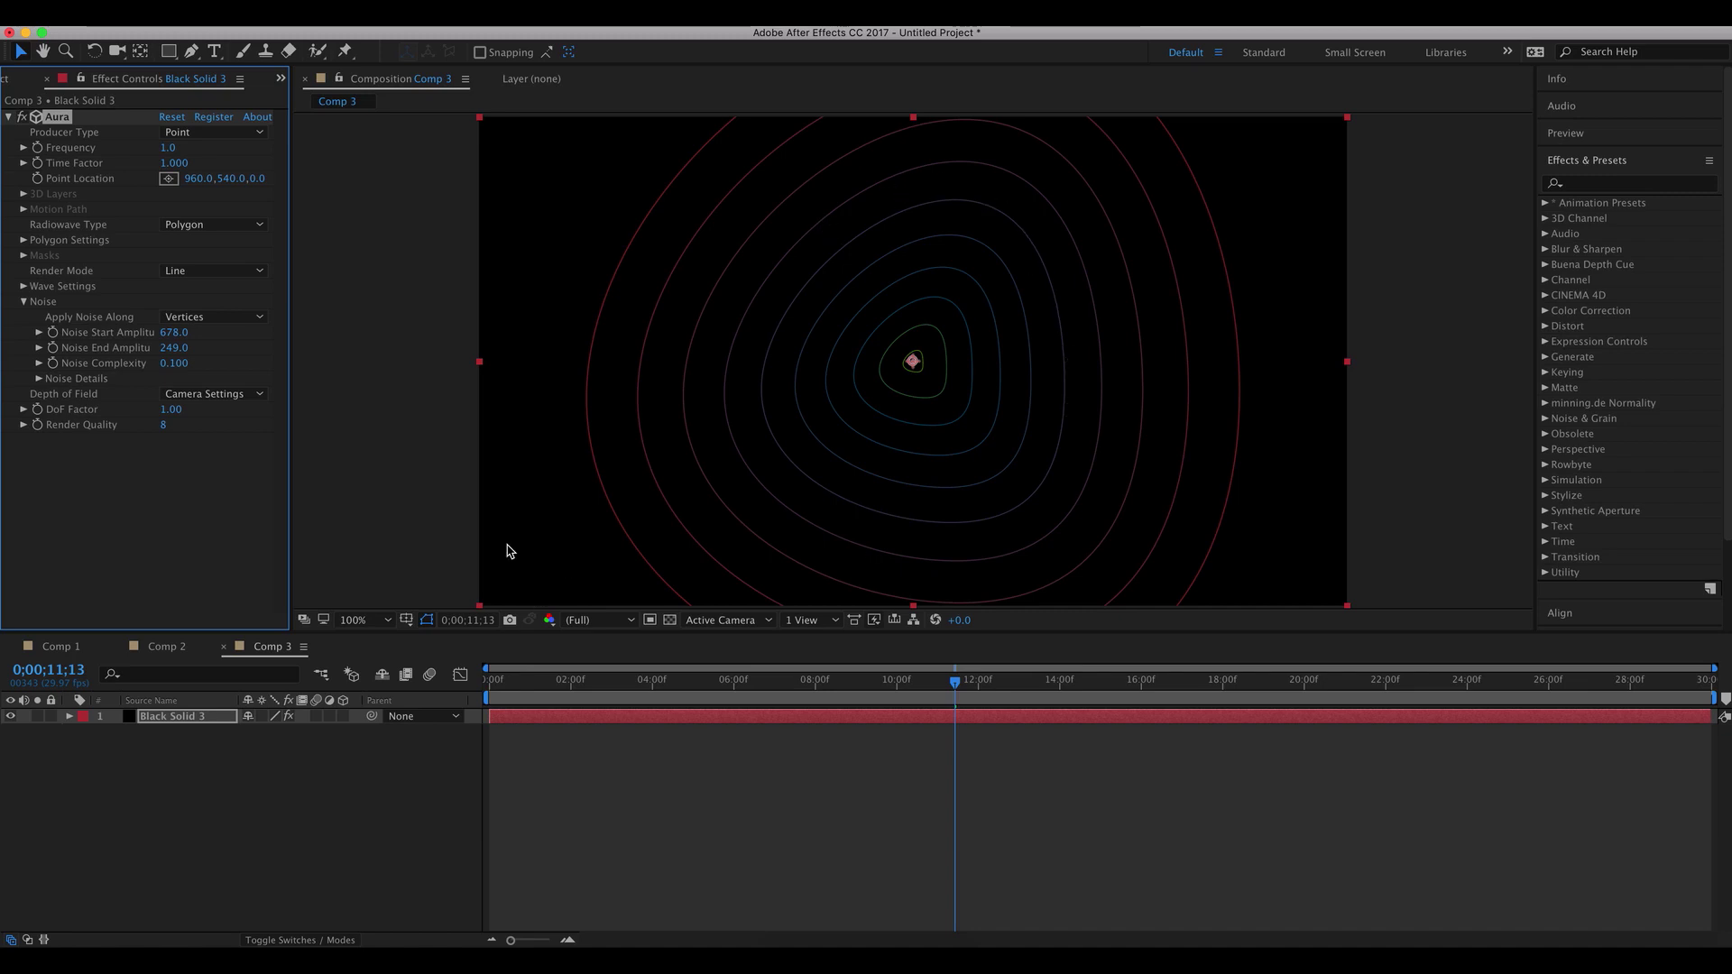
left_click_drag(958, 677, 1108, 679)
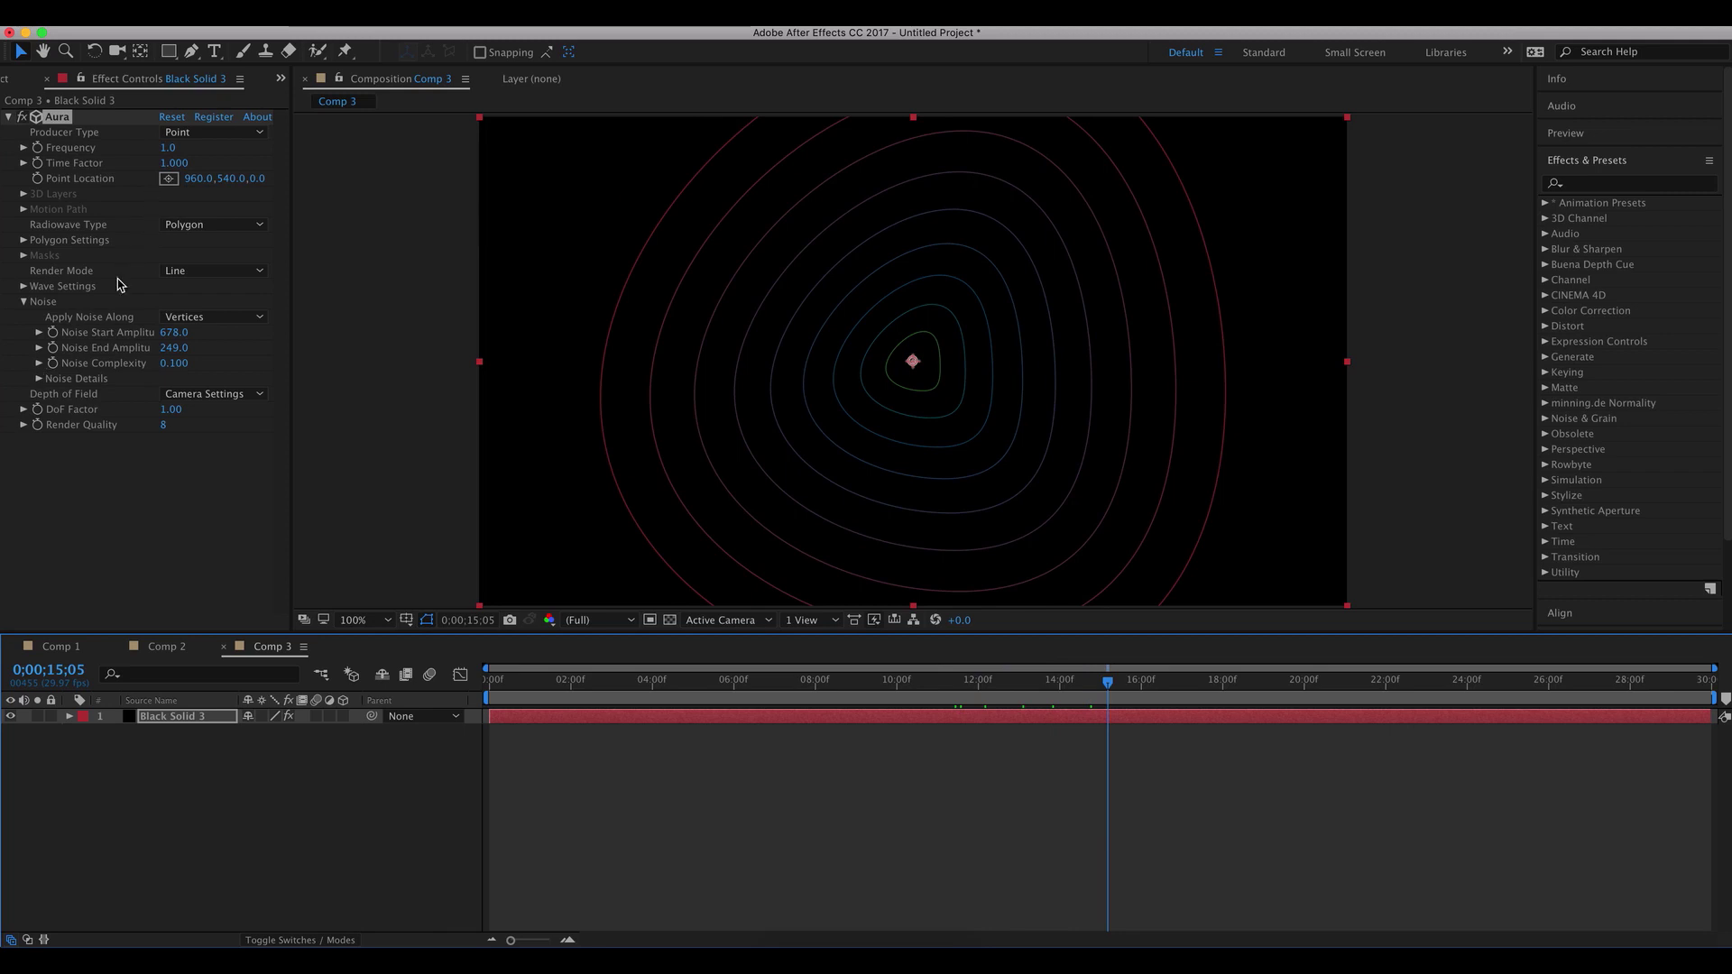
left_click(39, 379)
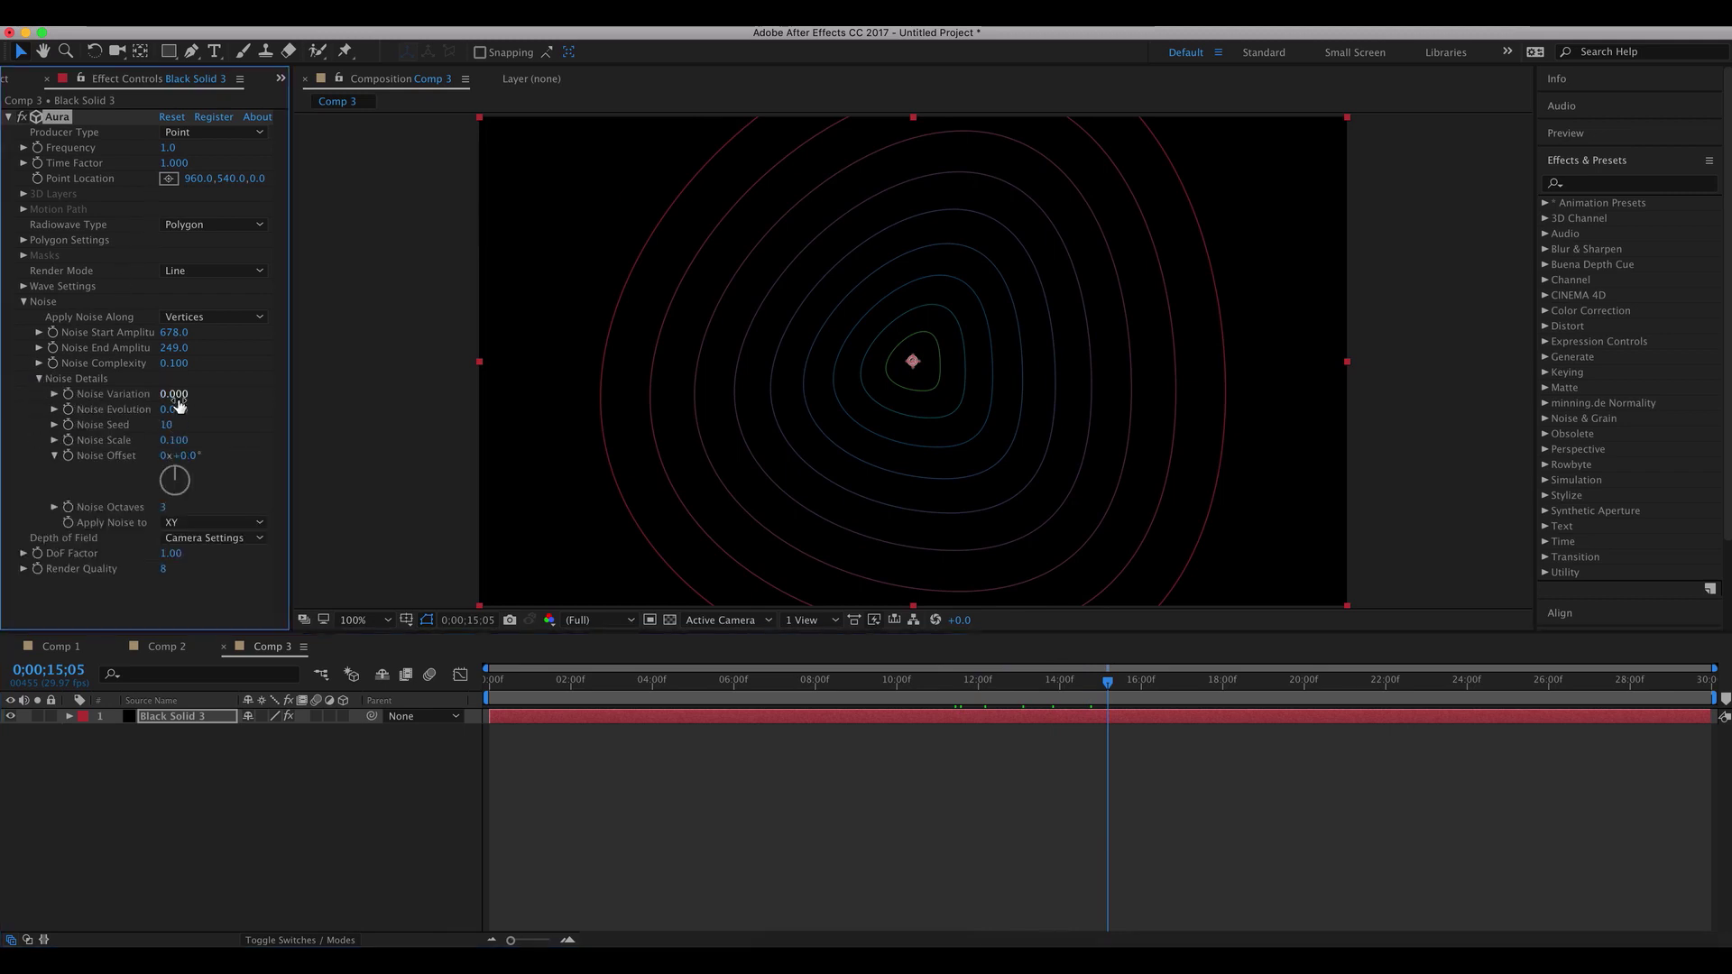
- Set Noise Variation to 3.080, amplitudes to 816 and 370, and raise Frequency to about 10
left_click_drag(174, 397, 448, 407)
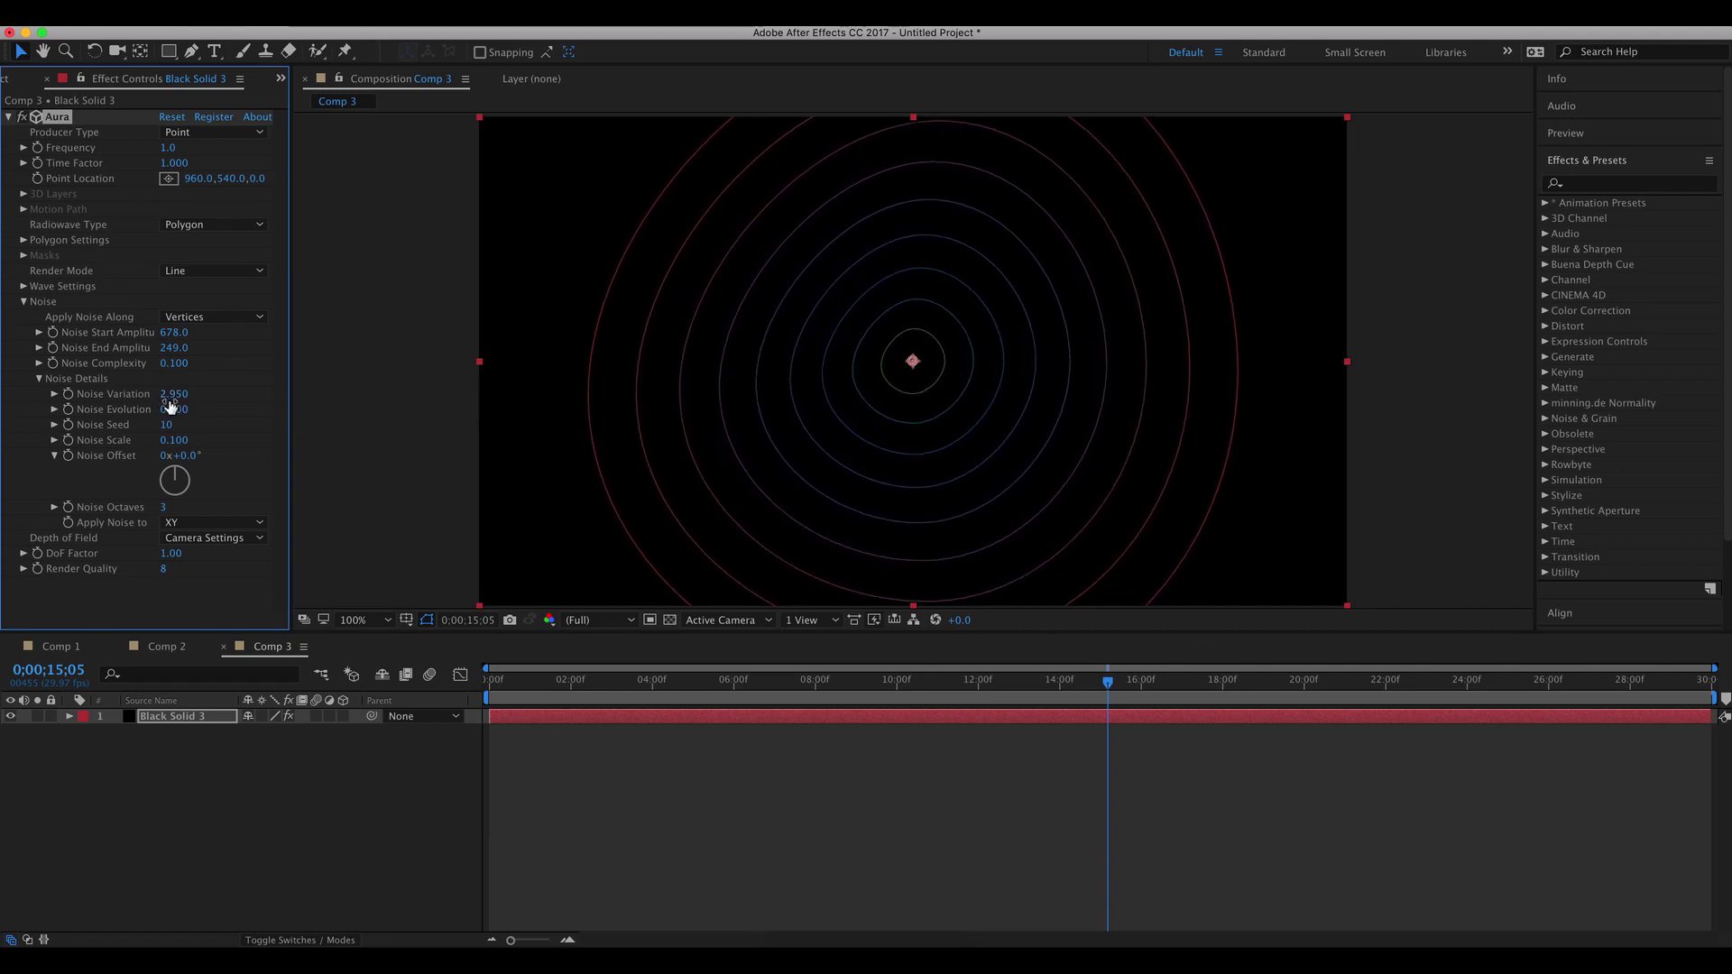
left_click_drag(174, 401, 298, 331)
left_click_drag(174, 332, 282, 347)
left_click_drag(171, 153, 252, 154)
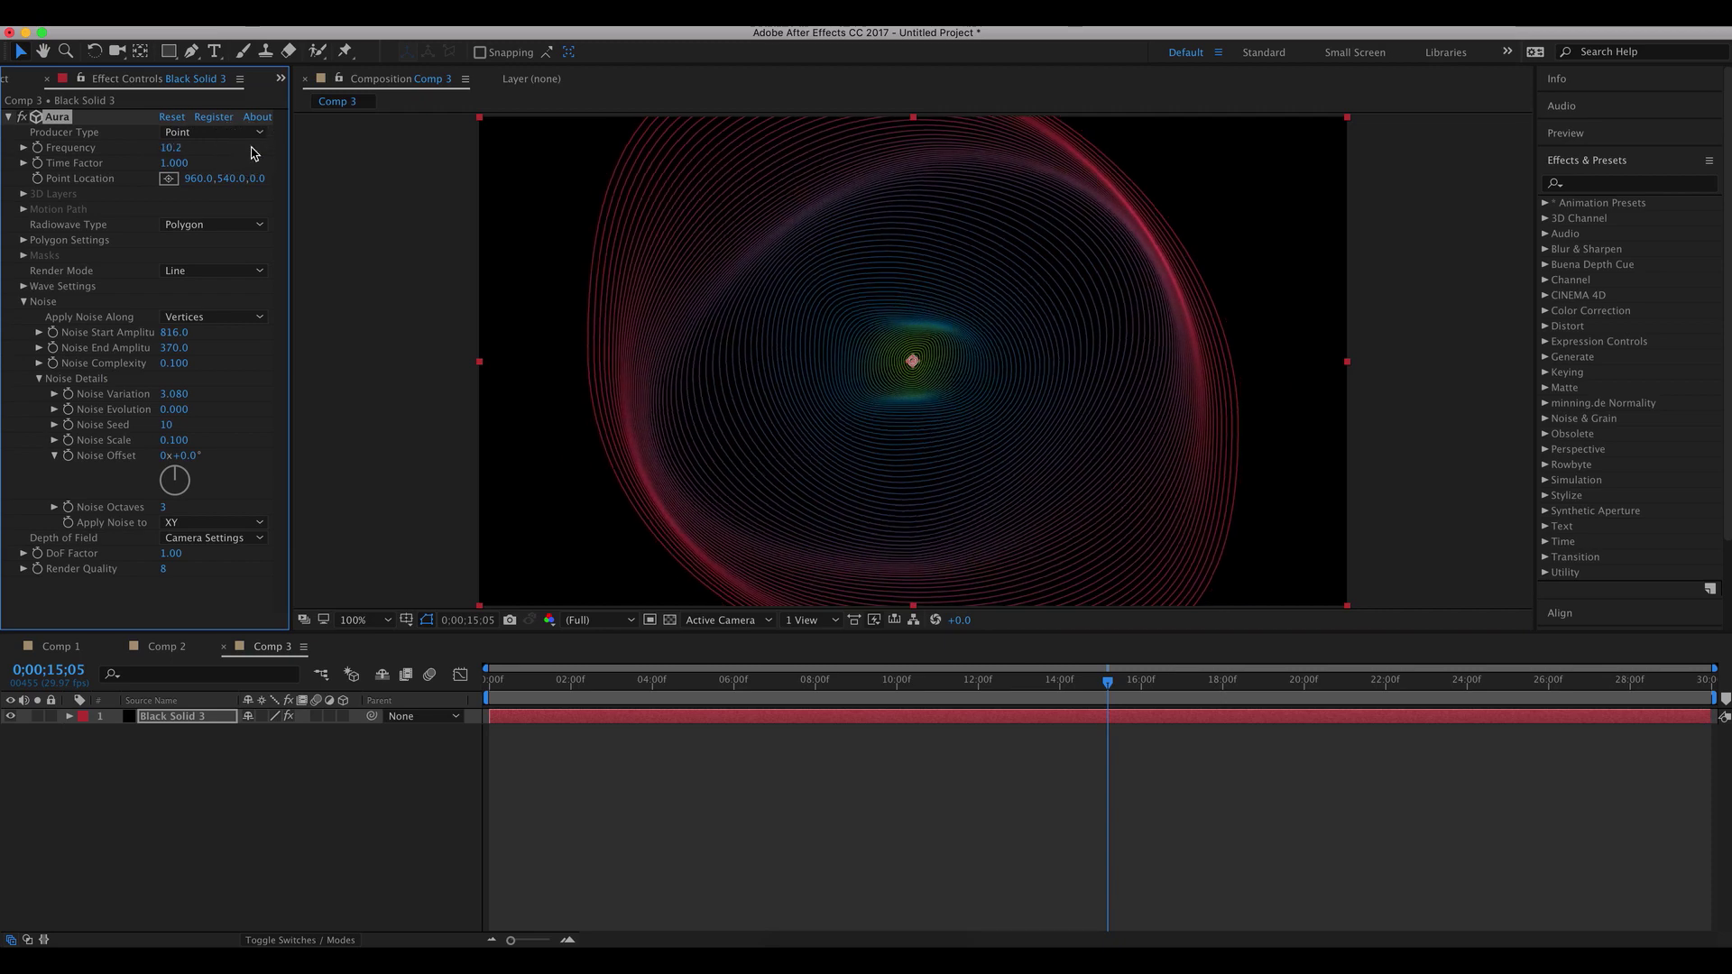
- Set Aura's Frequency to 30
left_click(177, 150)
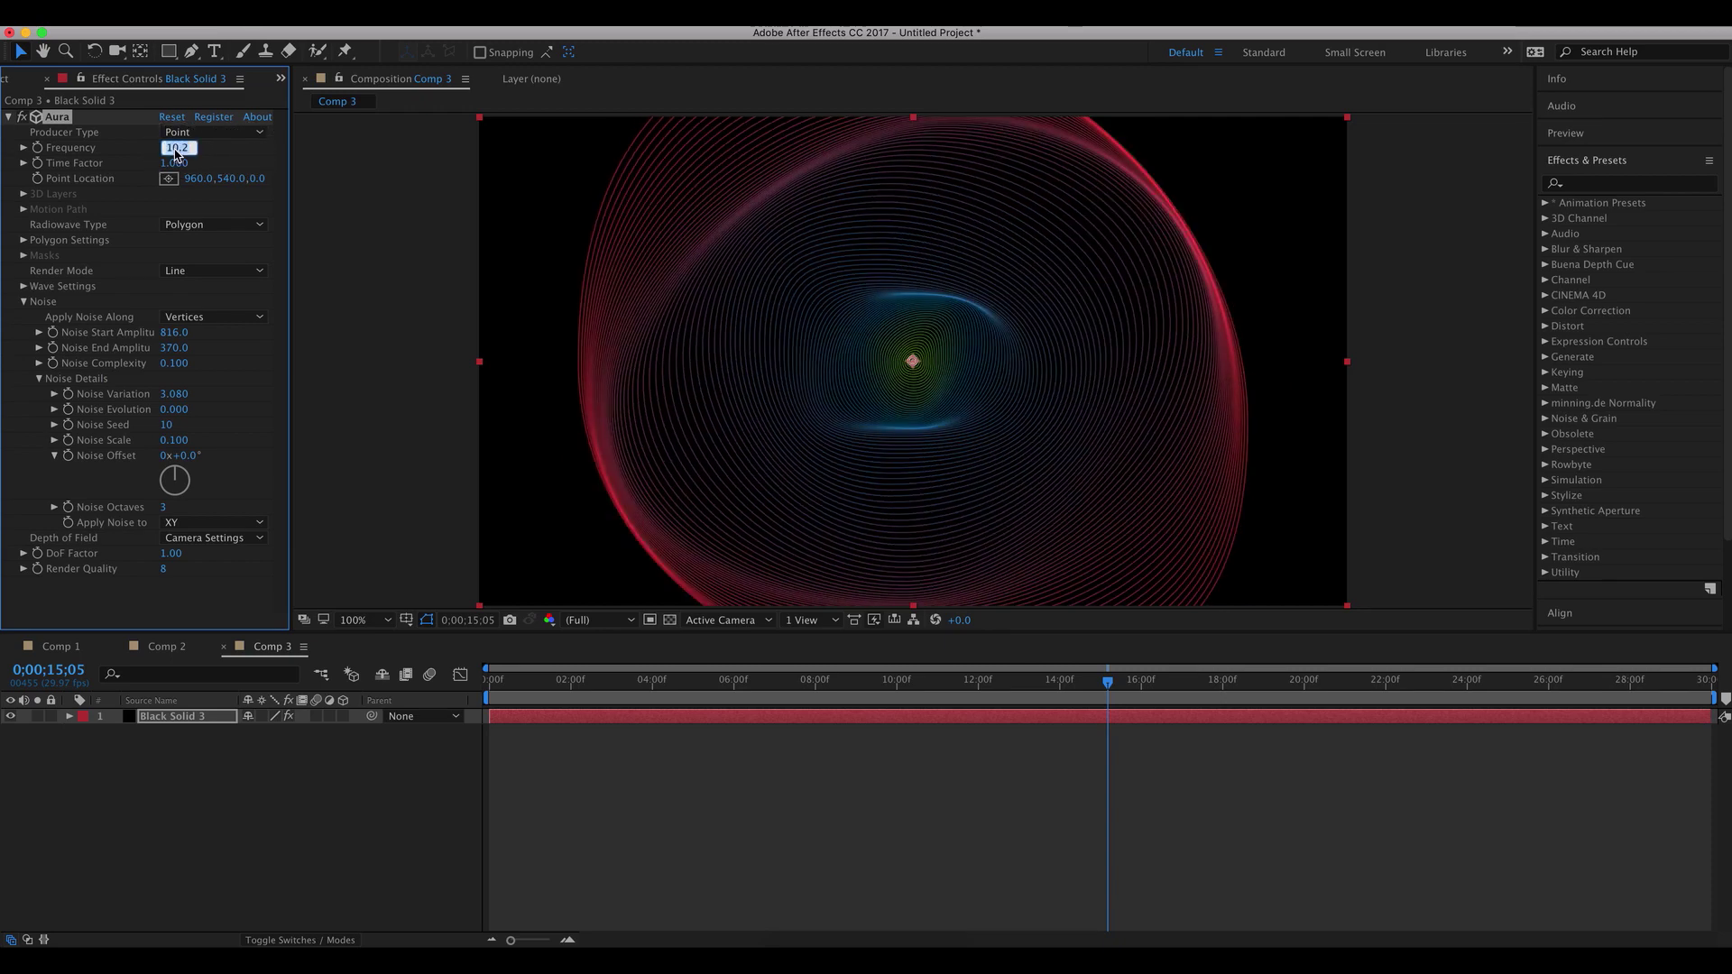
type("30")
key("Return")
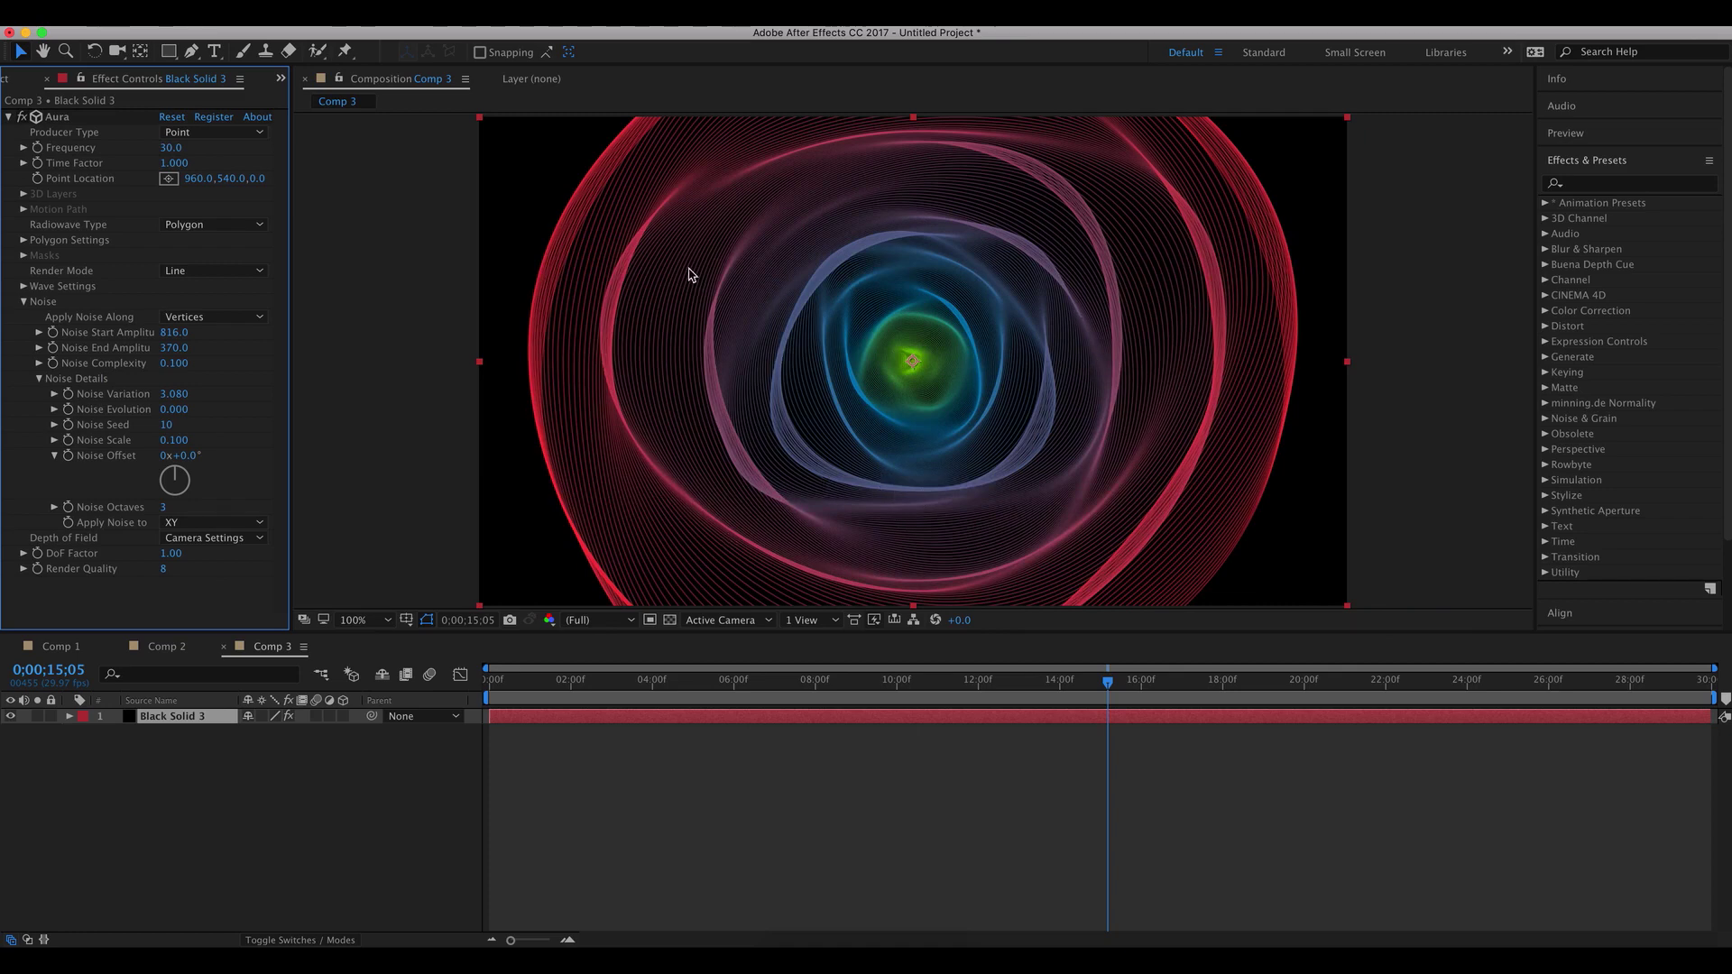
- Set Velocity to 400 and scrub back to watch the rings spread faster
left_click(23, 286)
left_click_drag(658, 686, 926, 687)
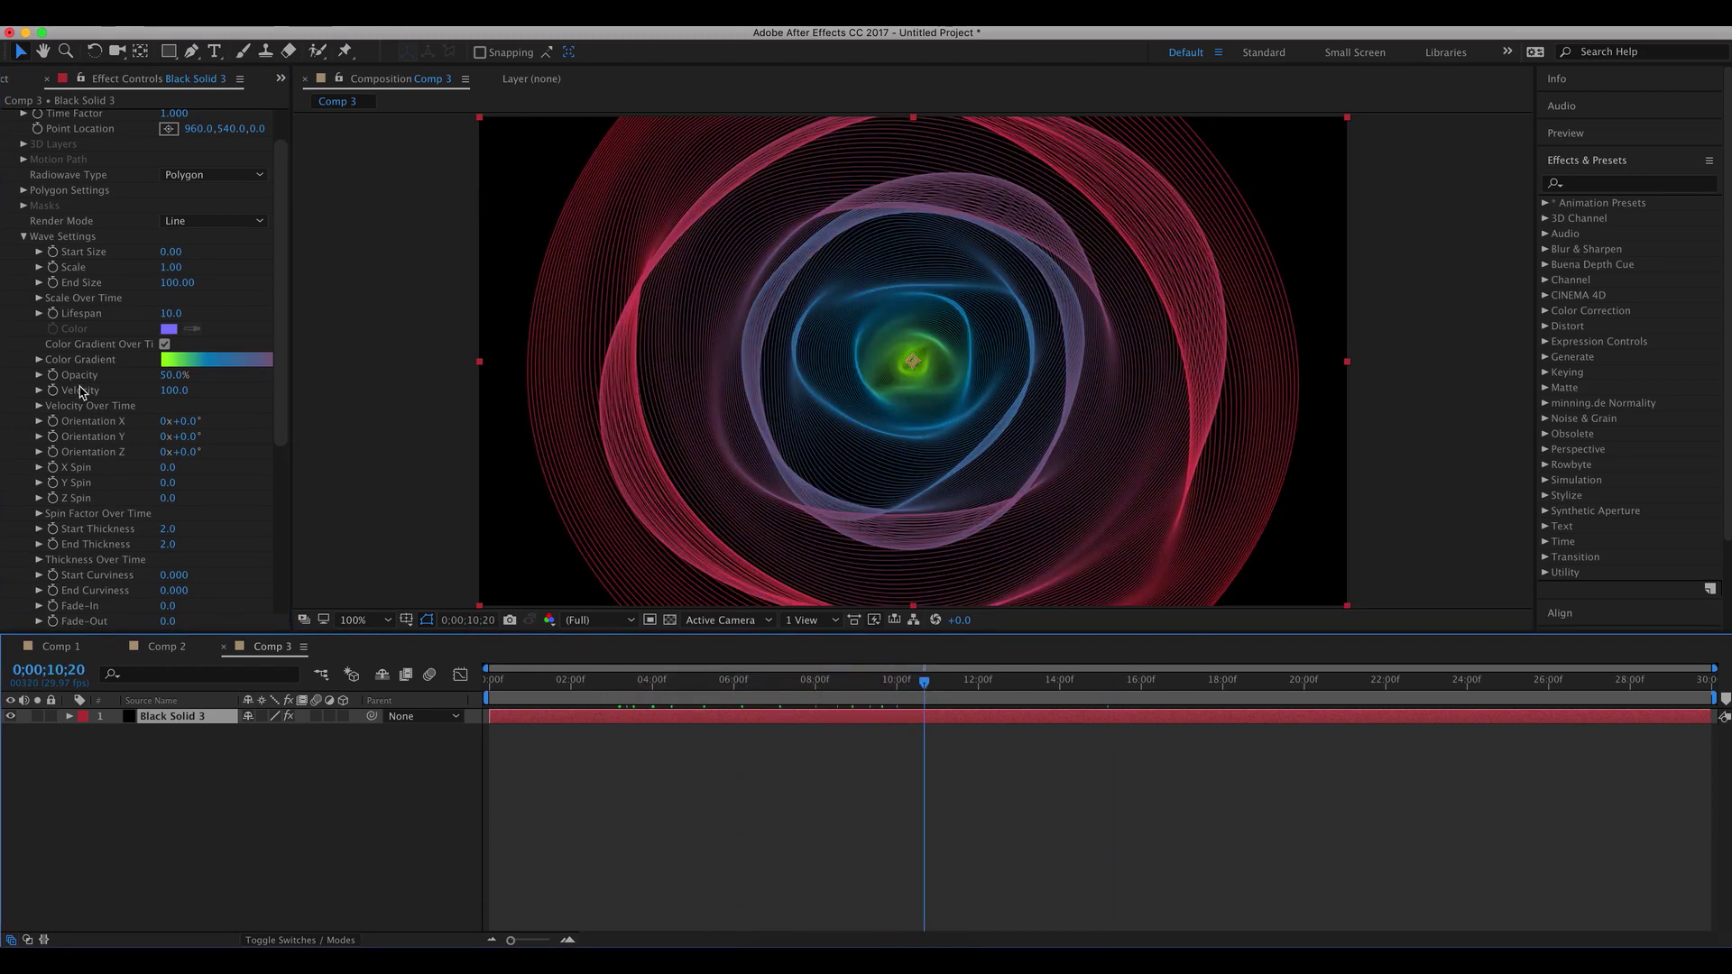
left_click(174, 390)
type("40")
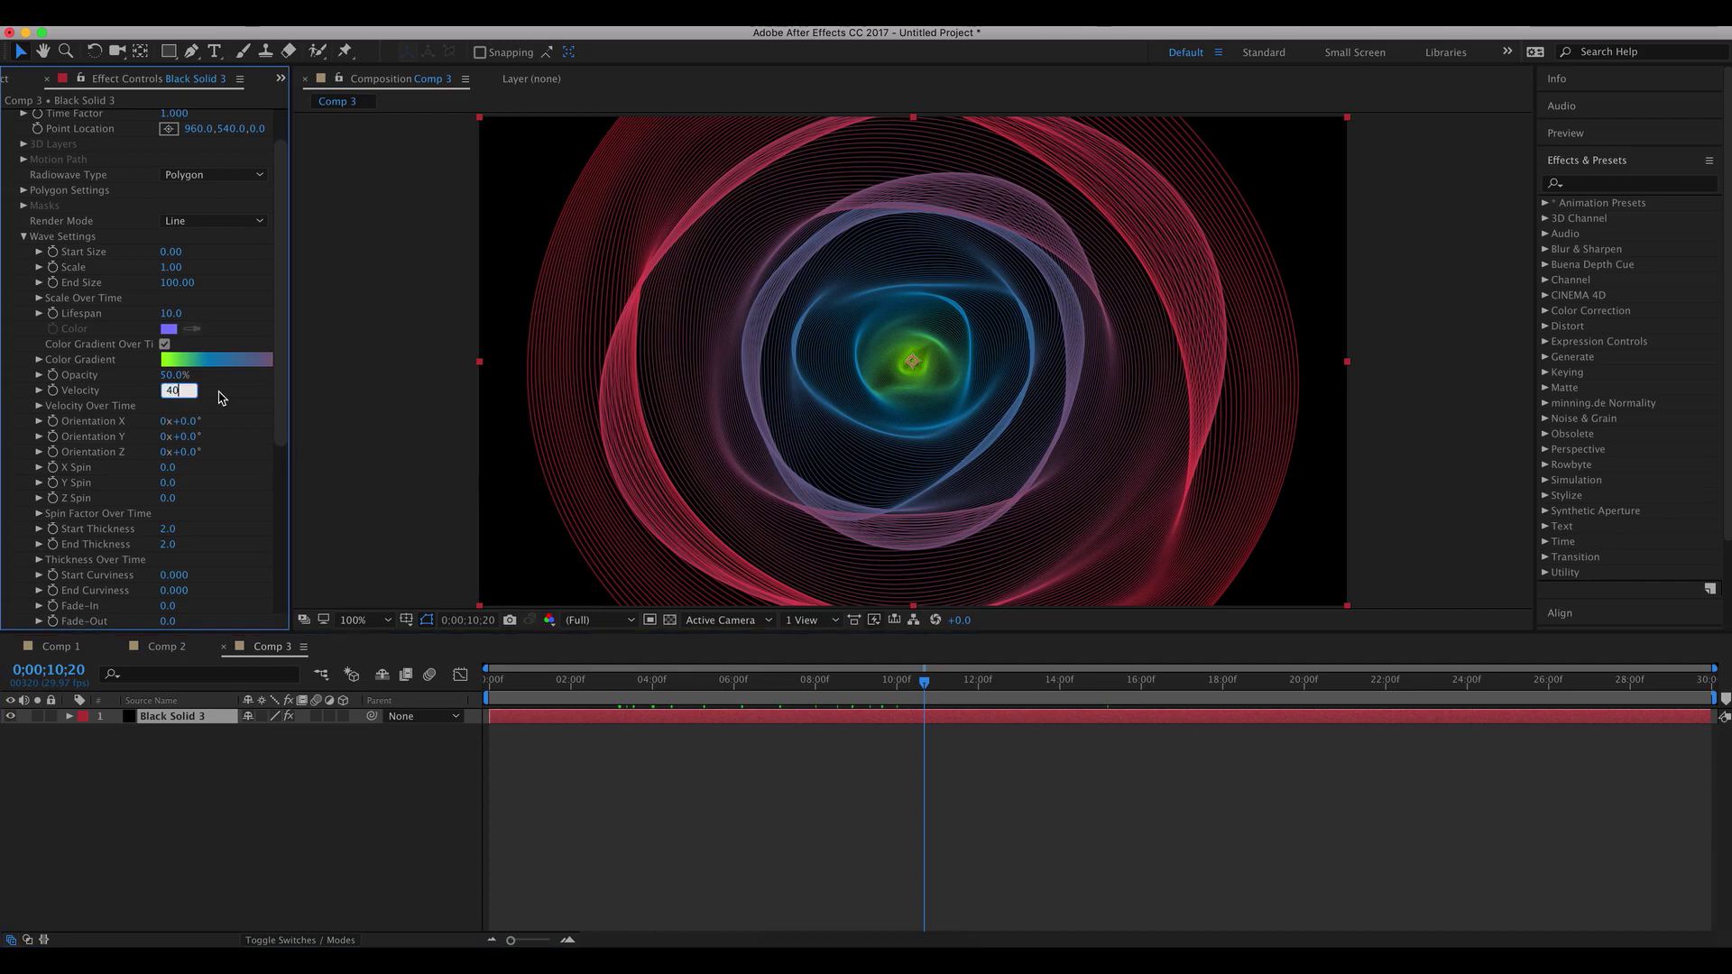
type("0")
key("Return")
left_click_drag(647, 672, 744, 683)
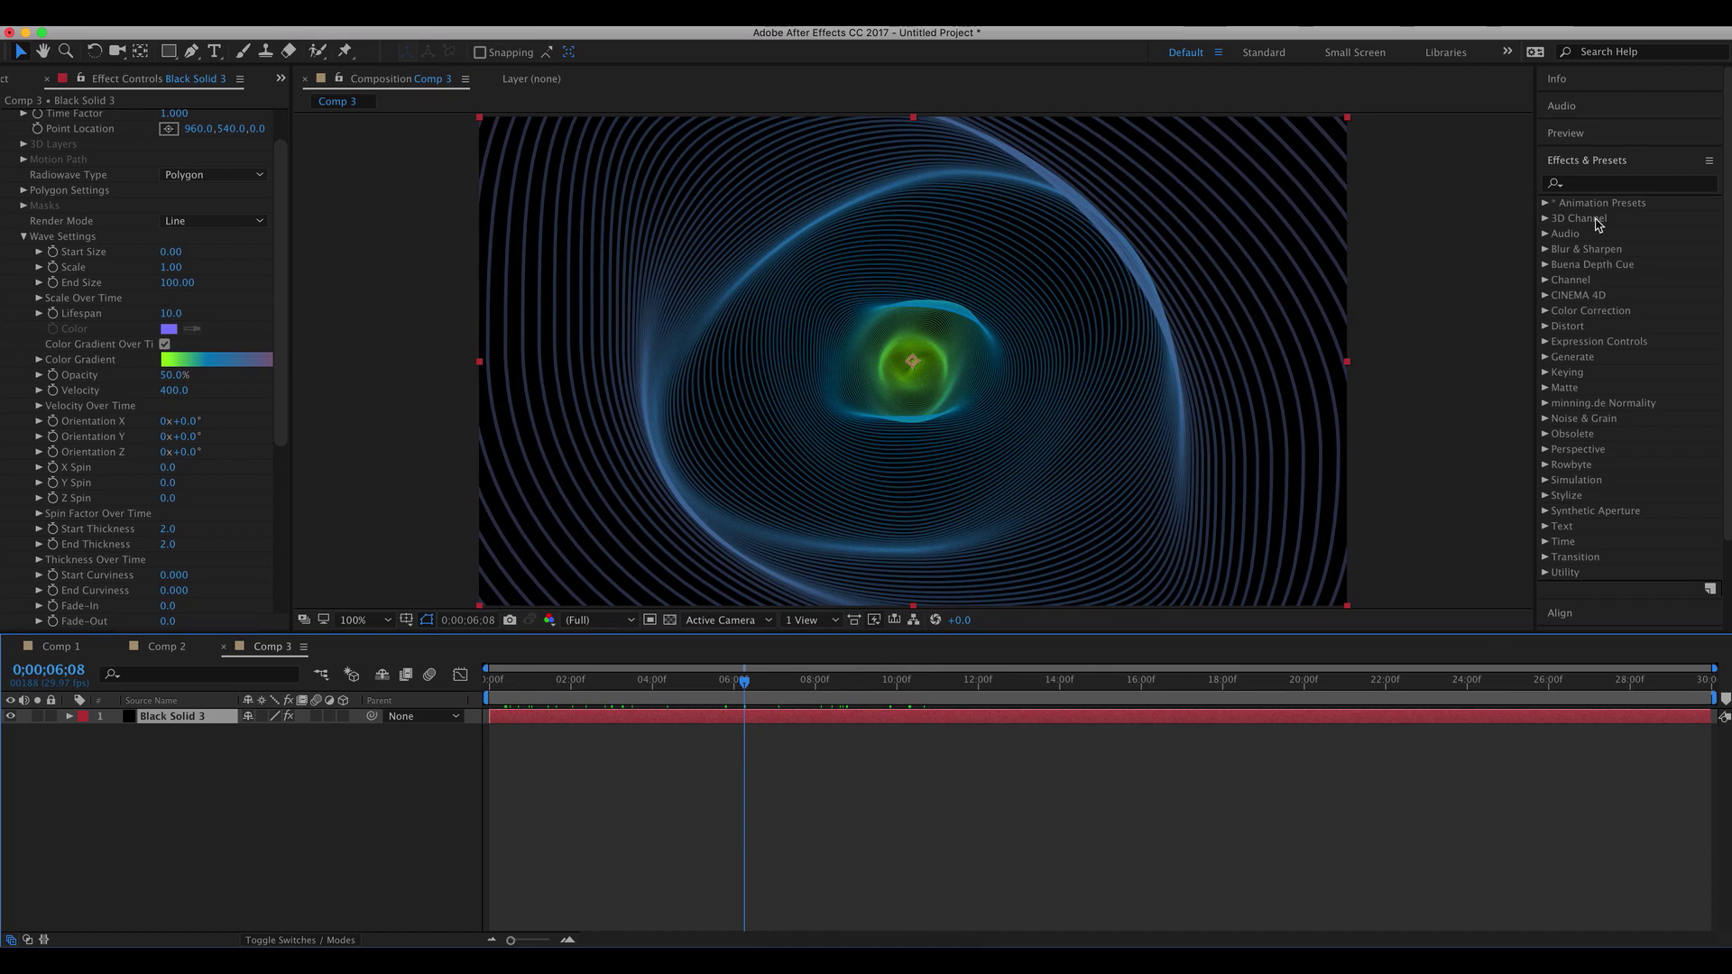
- Show the Info and Preview panels and rewind the composition to frame zero
left_click(1589, 83)
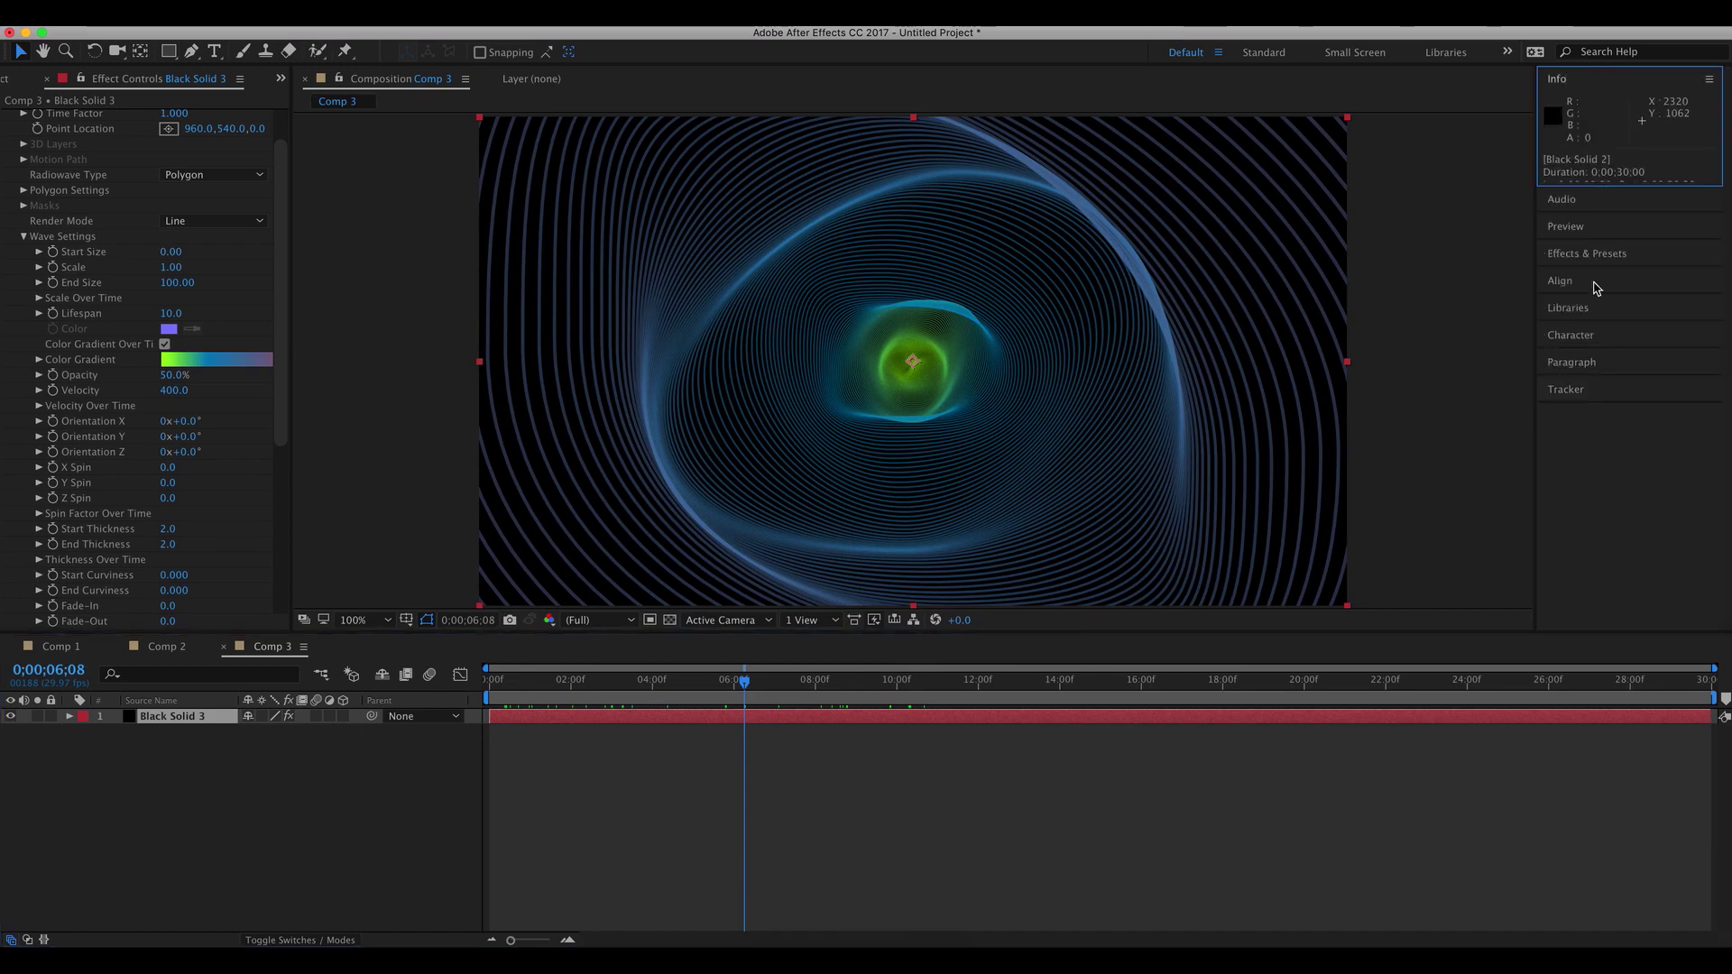
left_click(1589, 226)
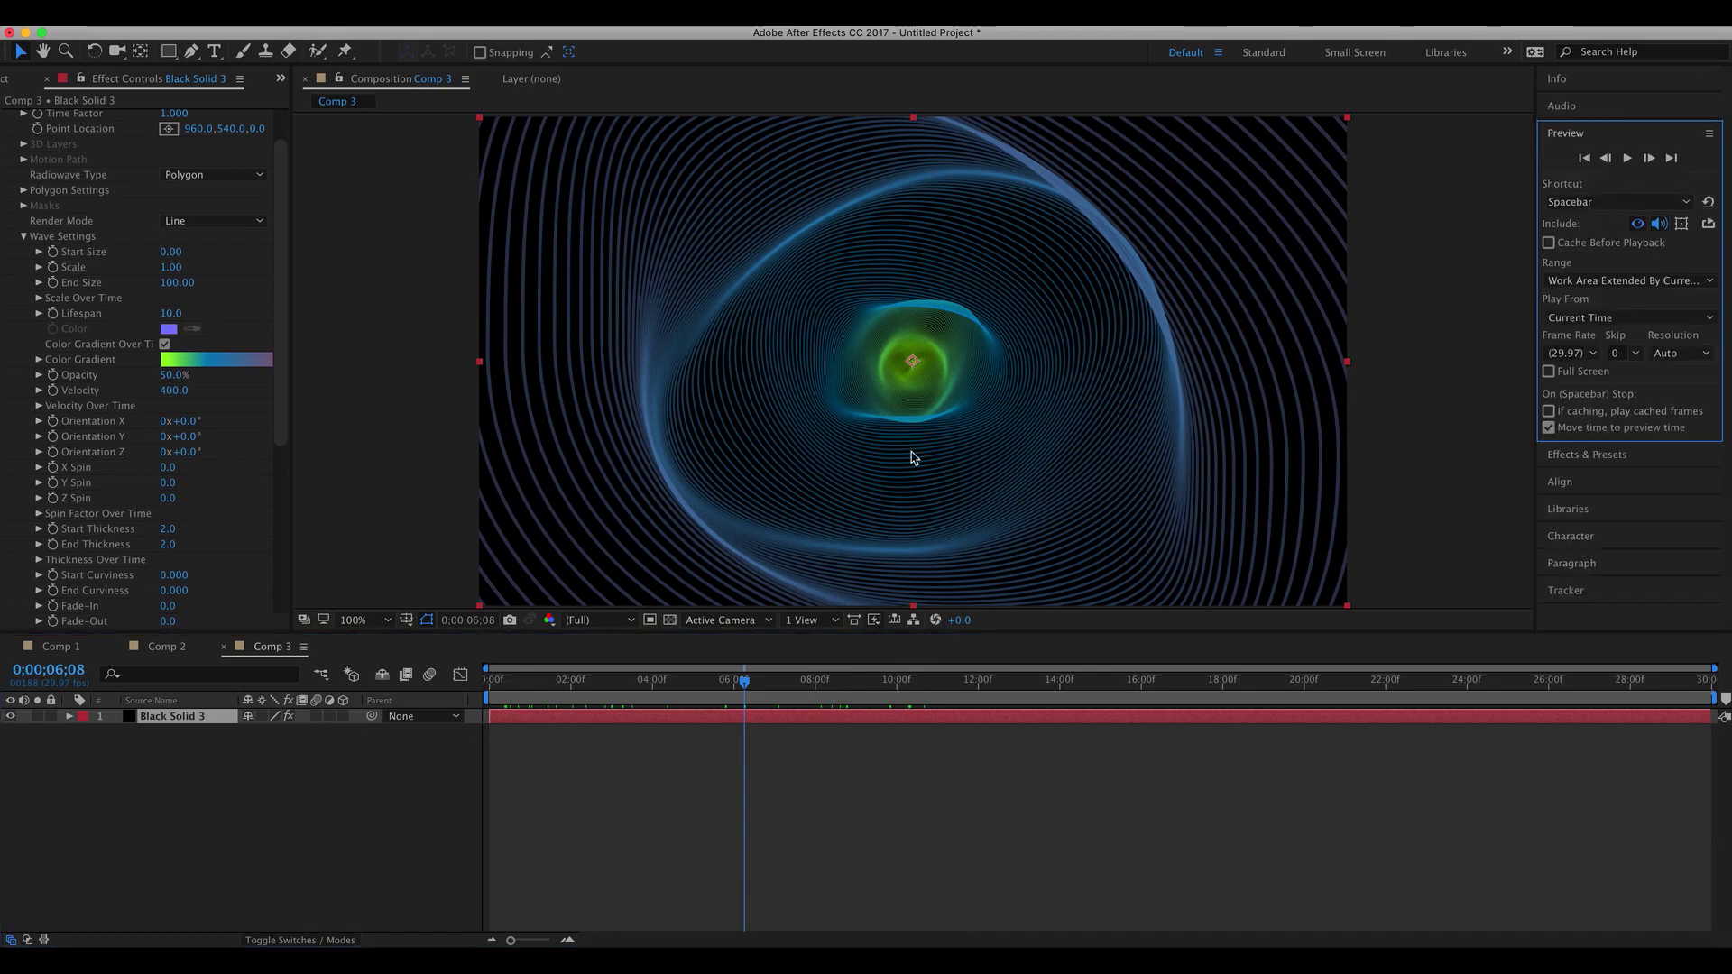
left_click(488, 682)
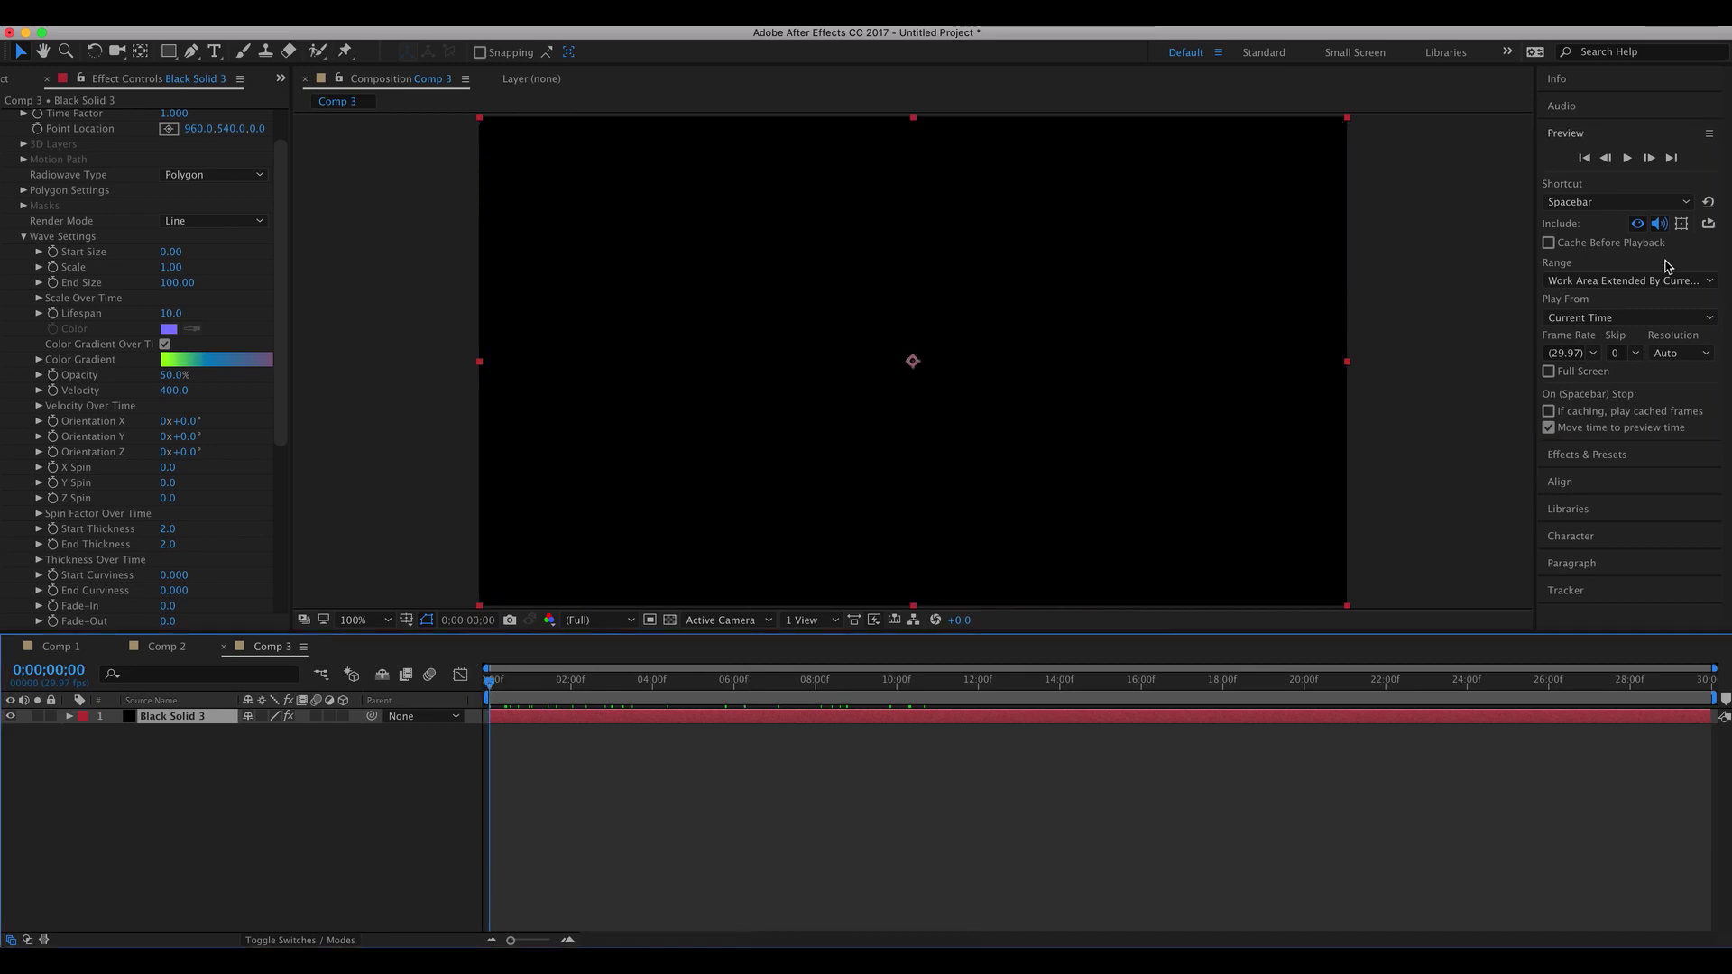
left_click(1627, 158)
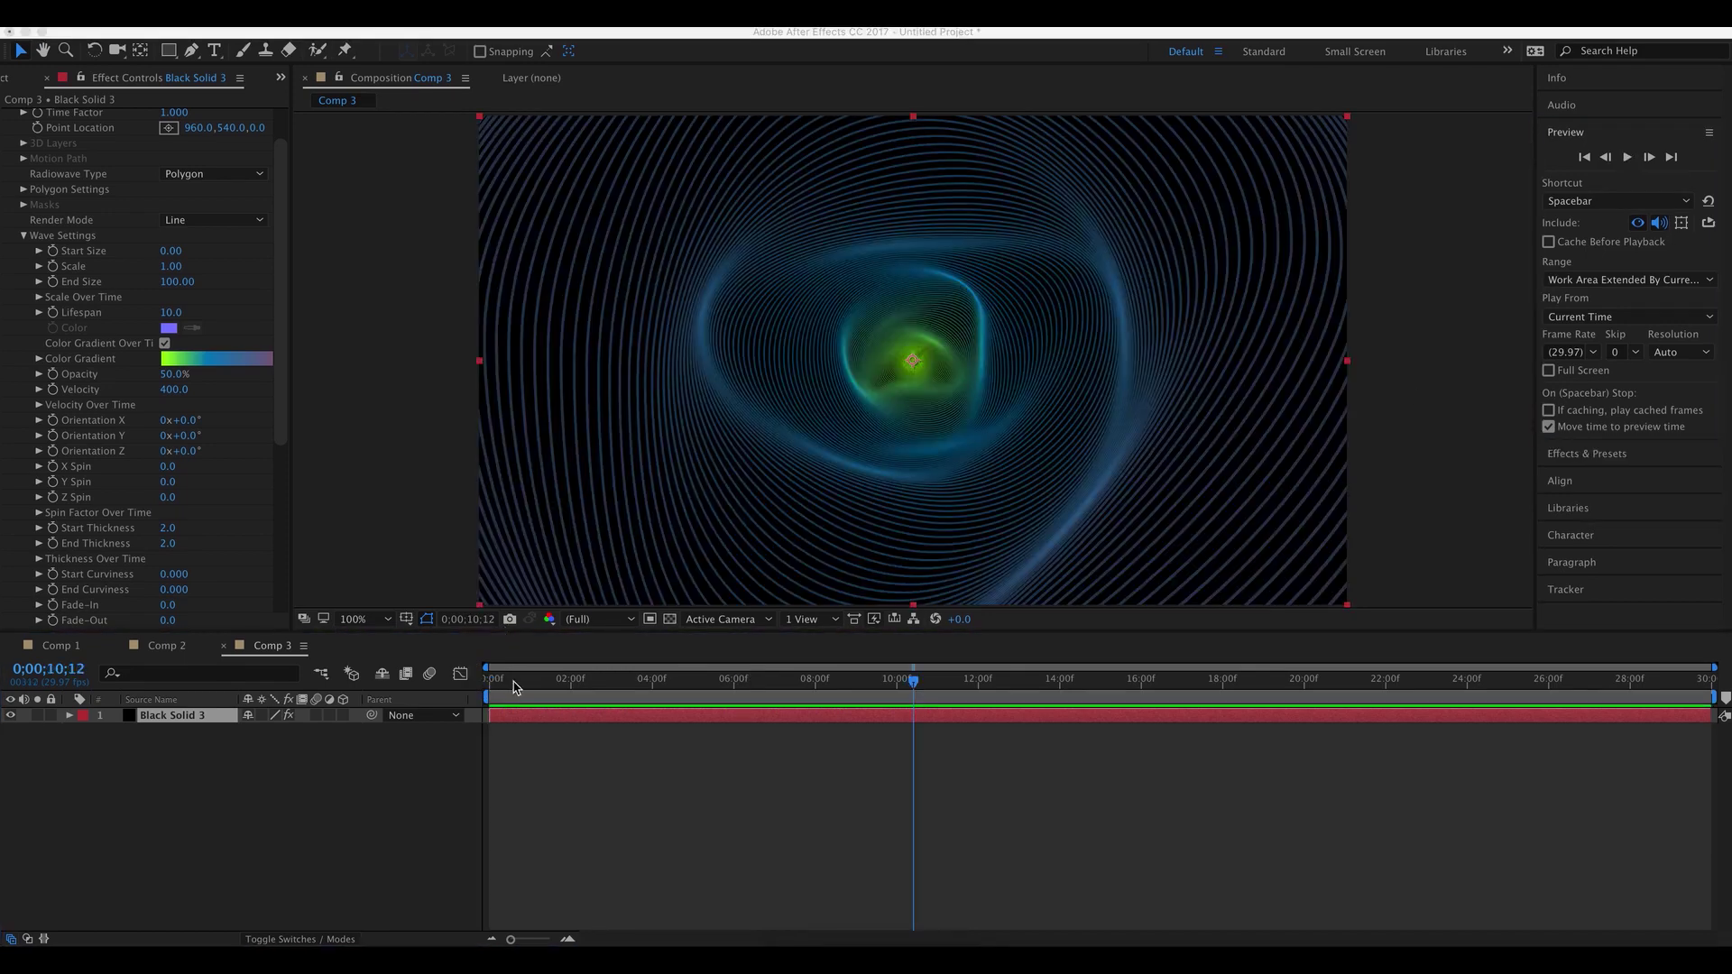
left_click(515, 688)
left_click(488, 683)
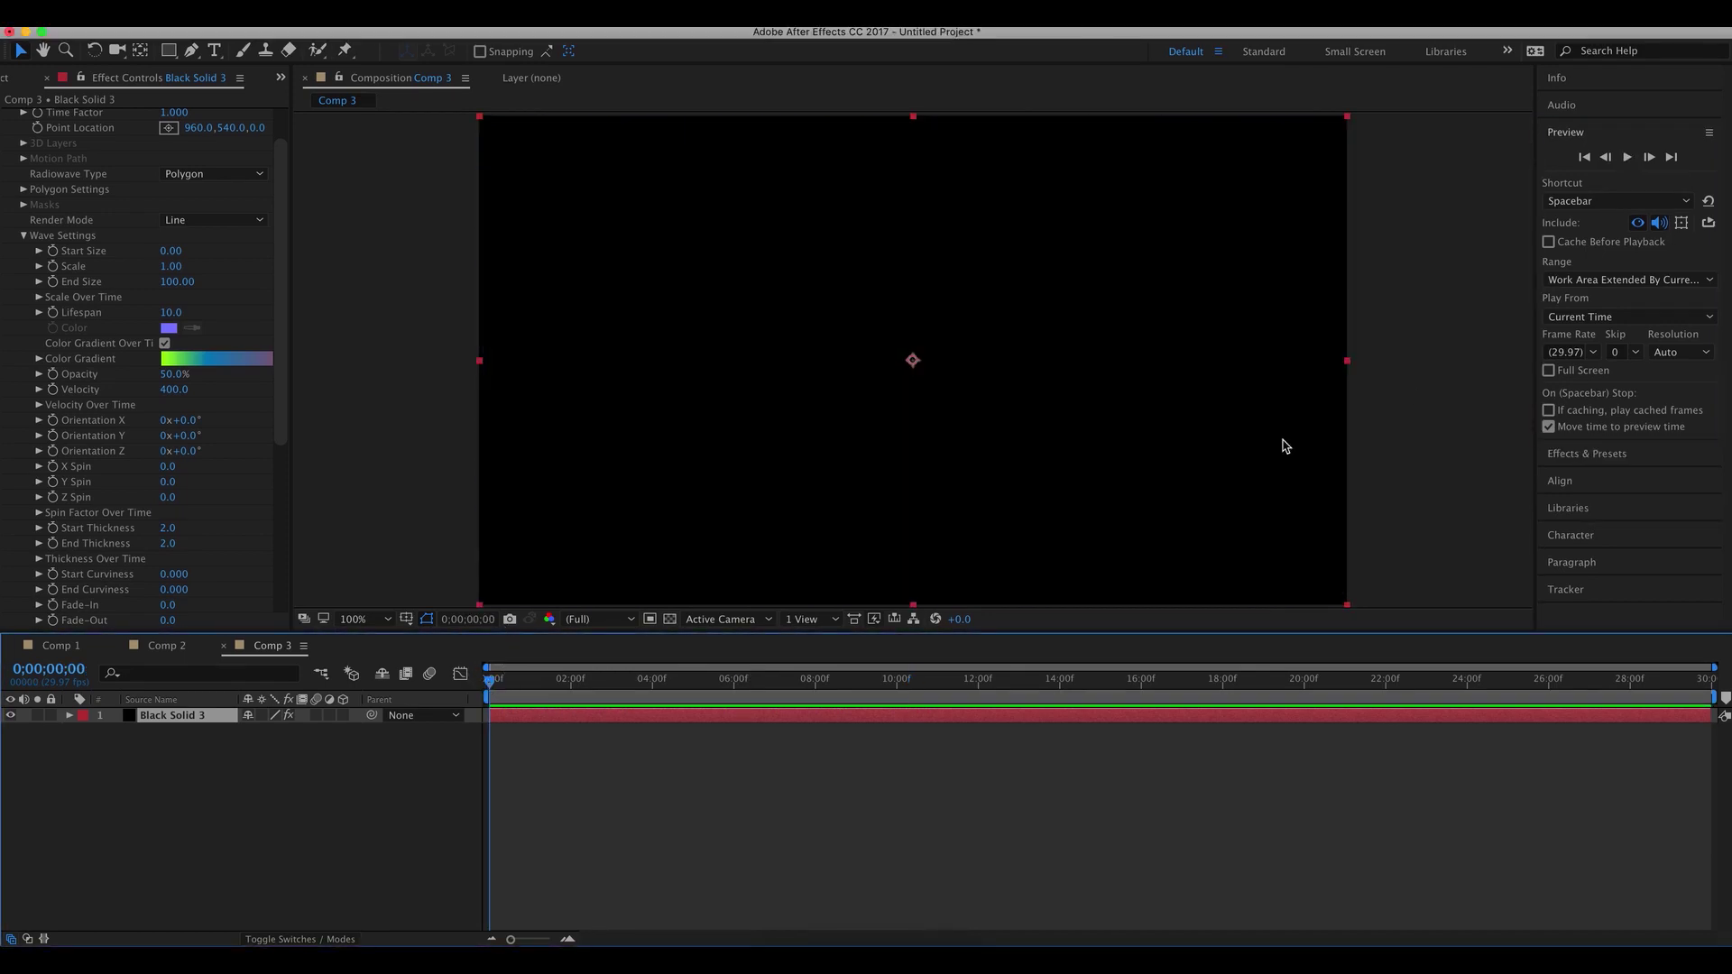
- Play the full wave preview, stop it, and scrub to 0;00;07;12
left_click(1628, 158)
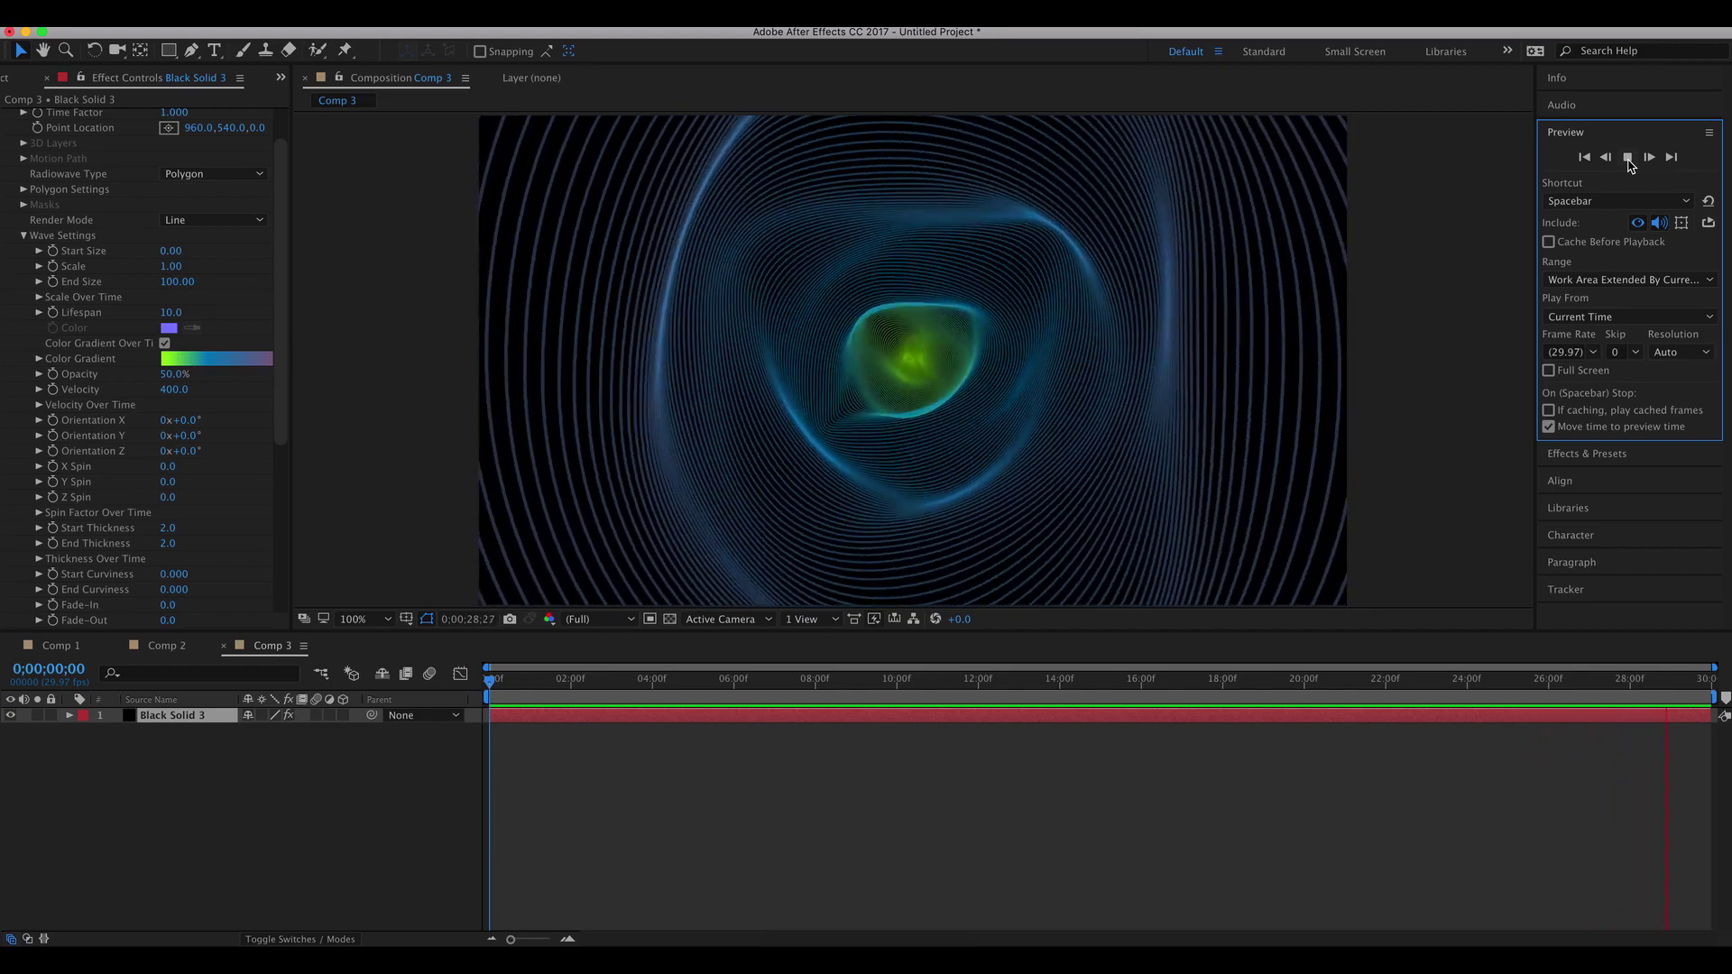
left_click(1628, 159)
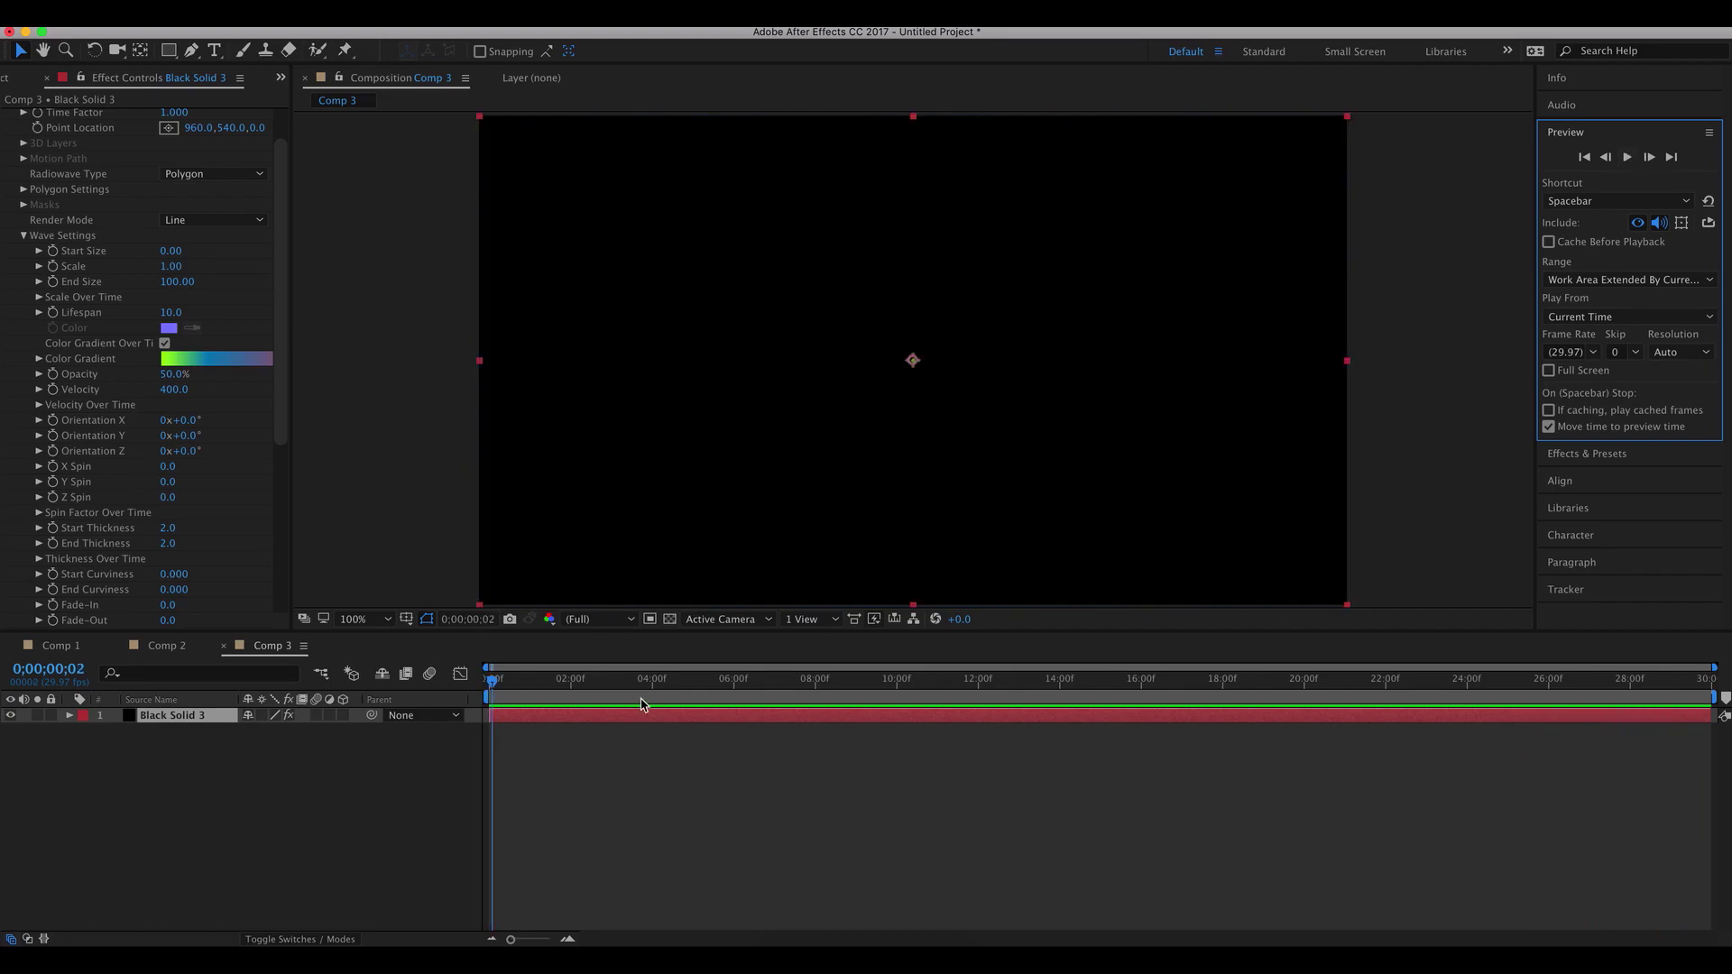
left_click_drag(539, 682, 792, 690)
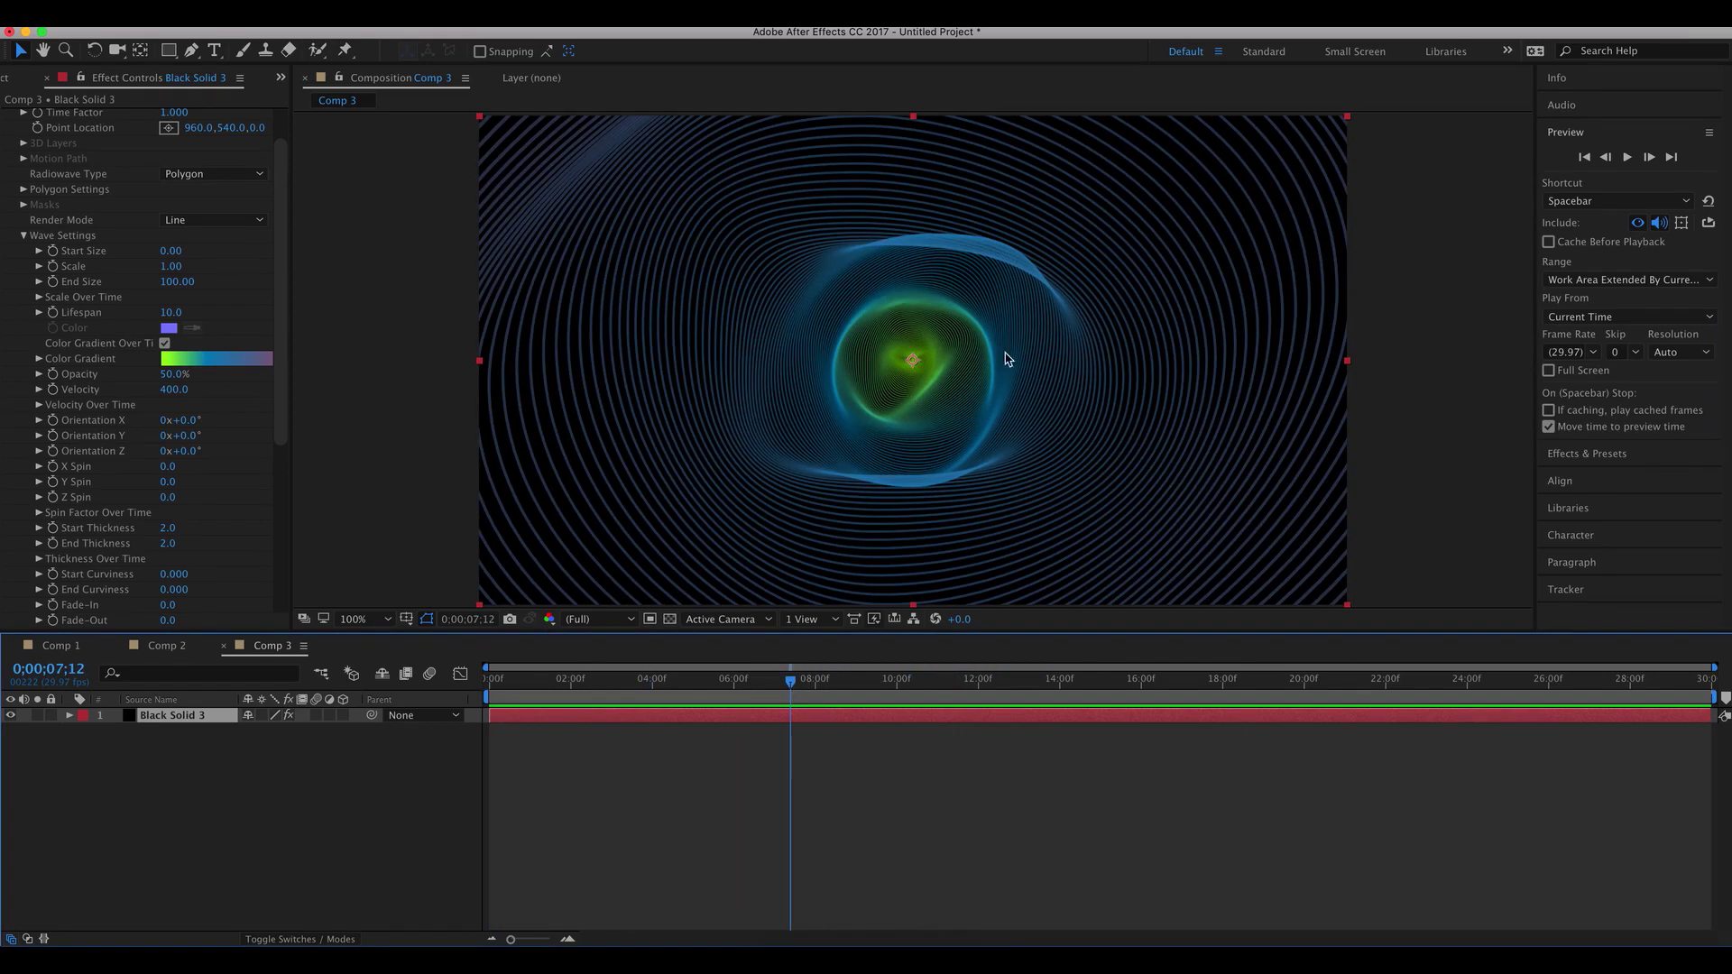
left_click_drag(279, 325, 271, 252)
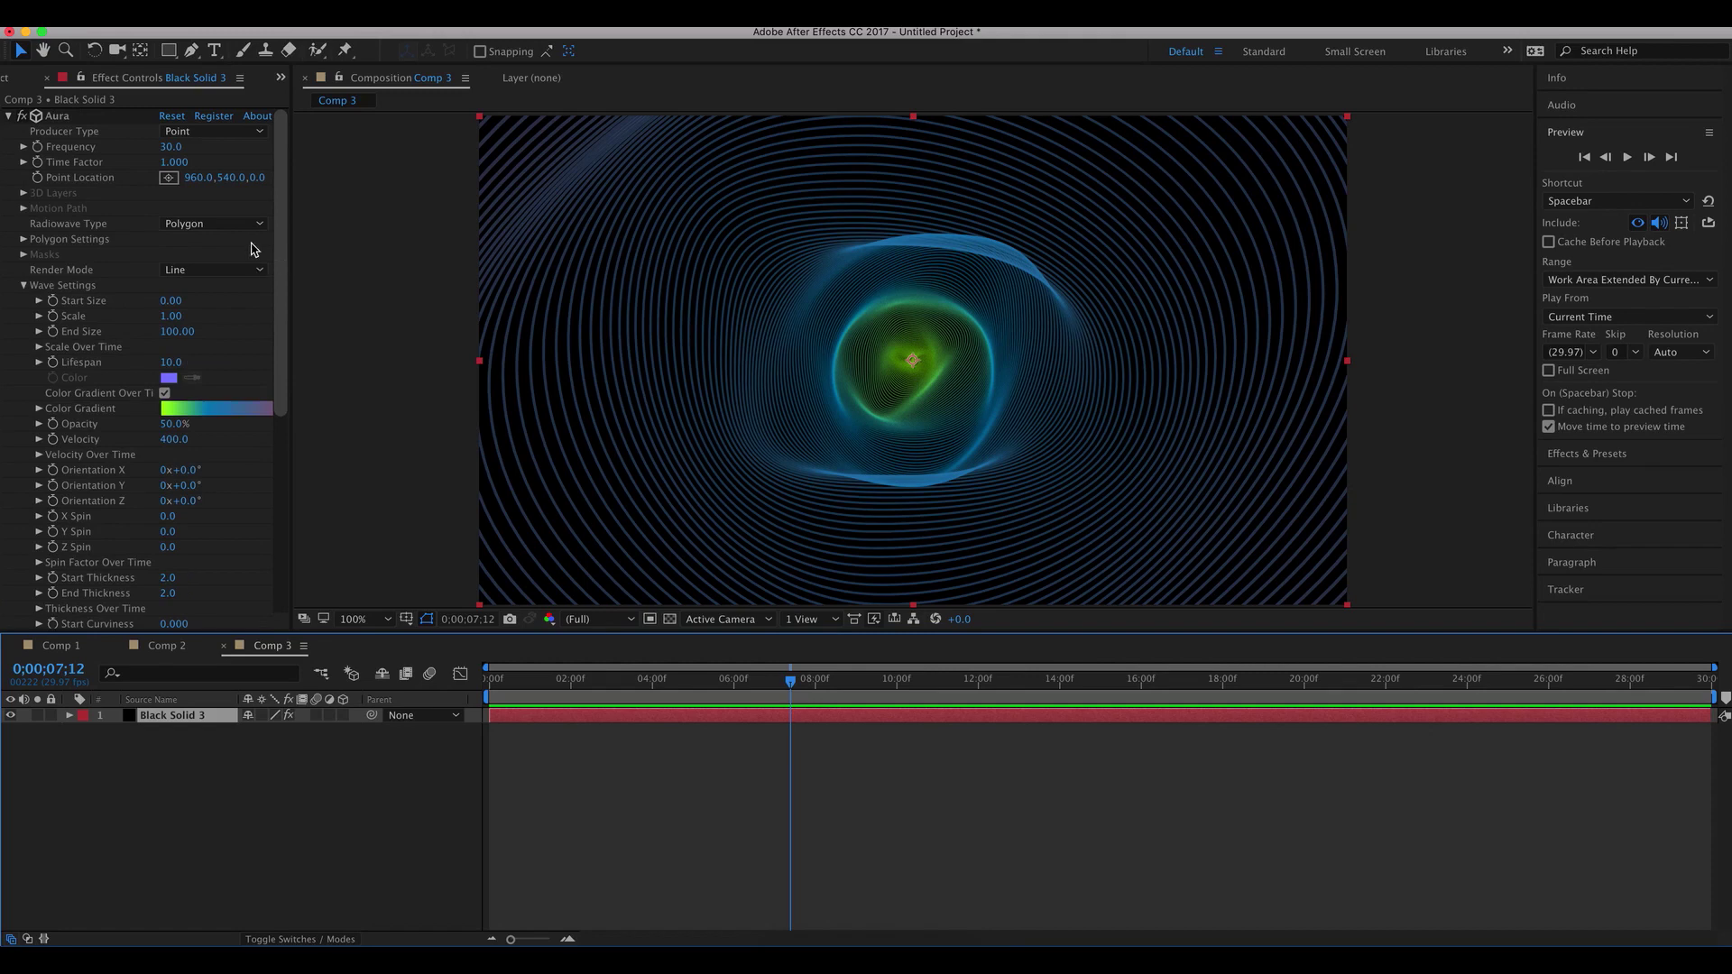
- Set Aura's Frequency to 50
left_click(179, 153)
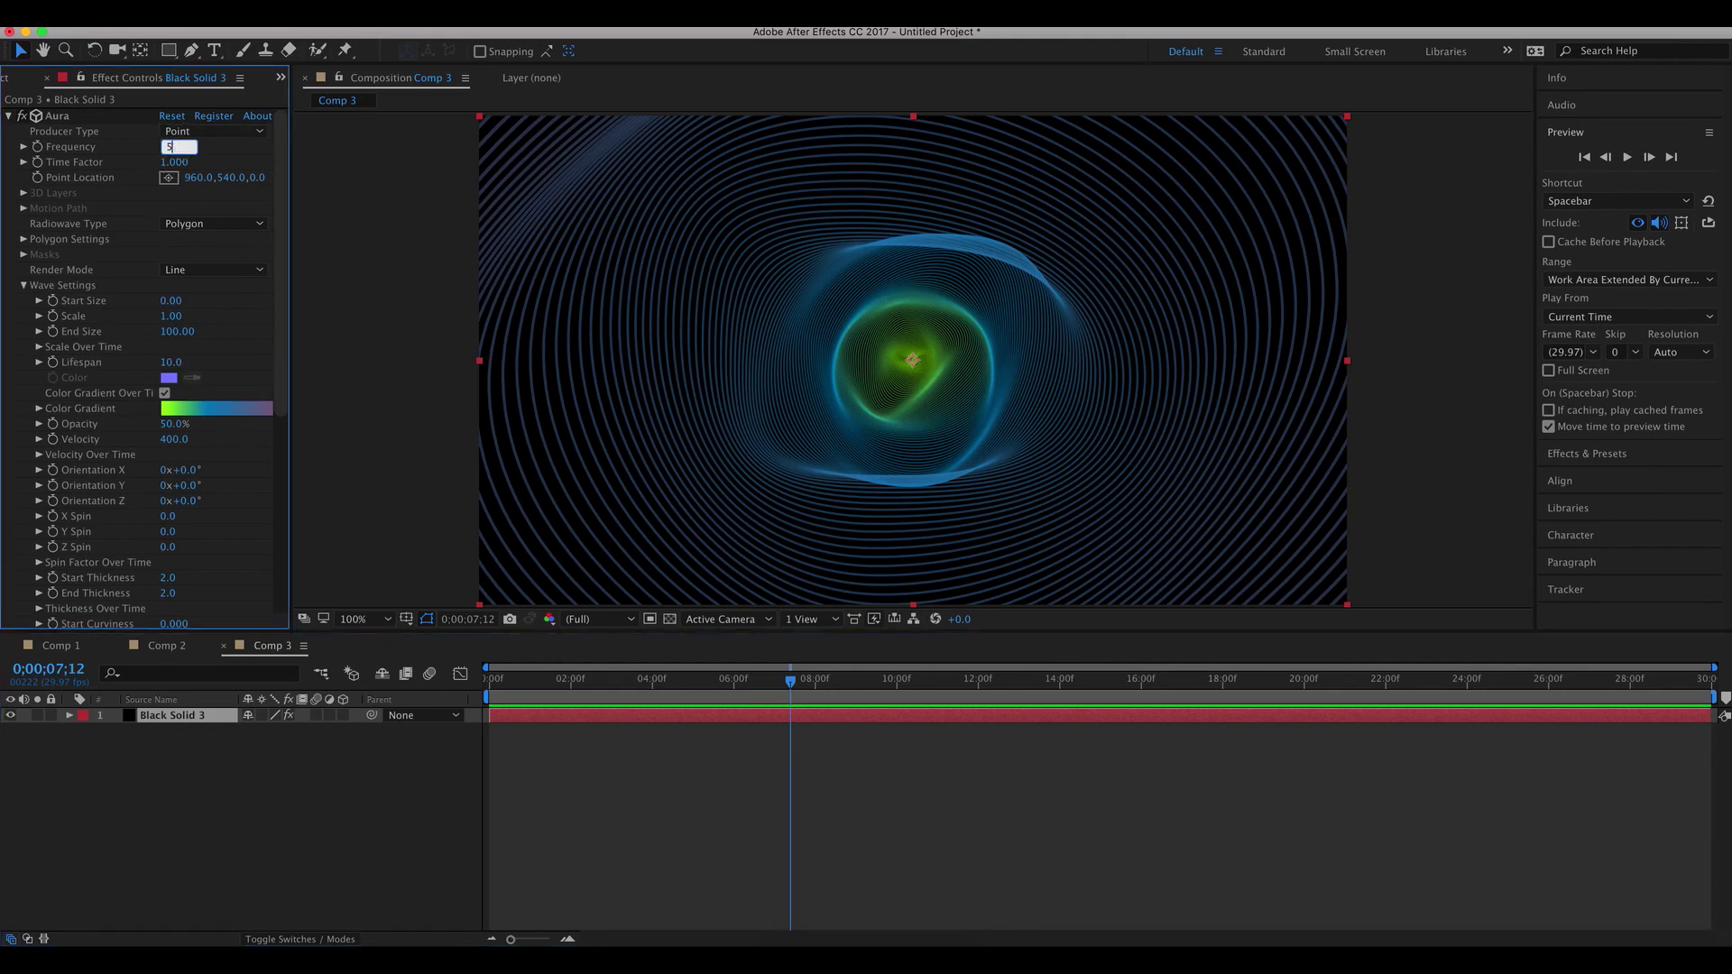
key("Return")
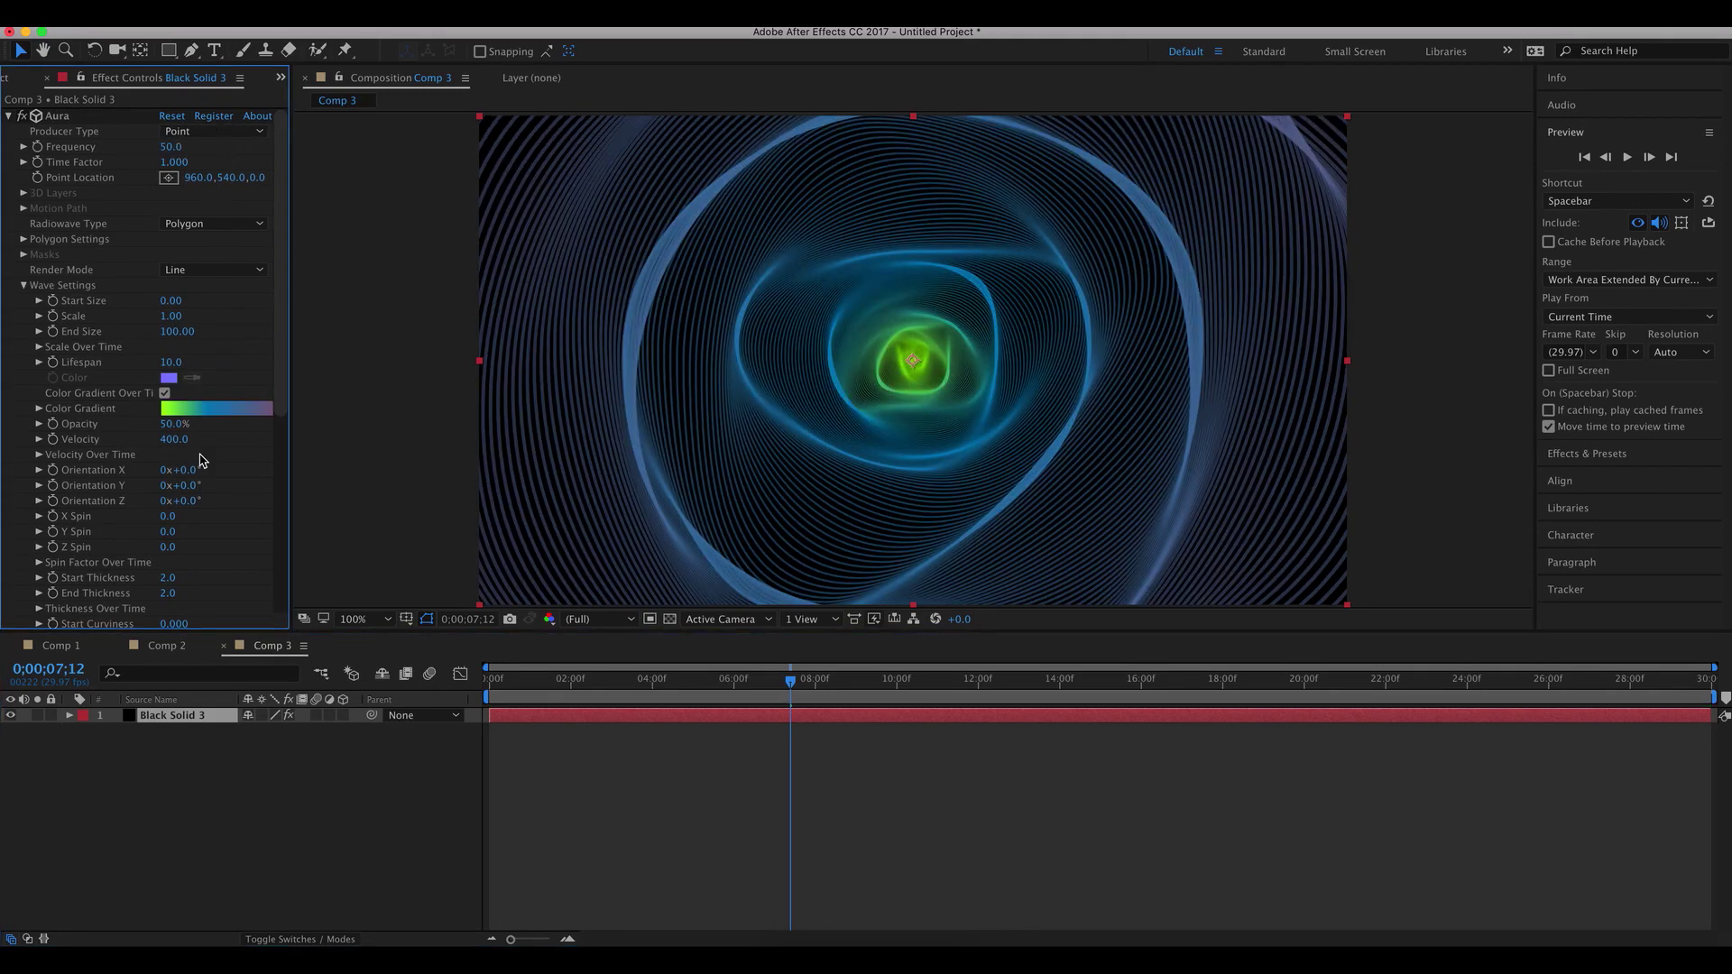
scroll(204, 460, "down", 2)
scroll(202, 460, "down", 6)
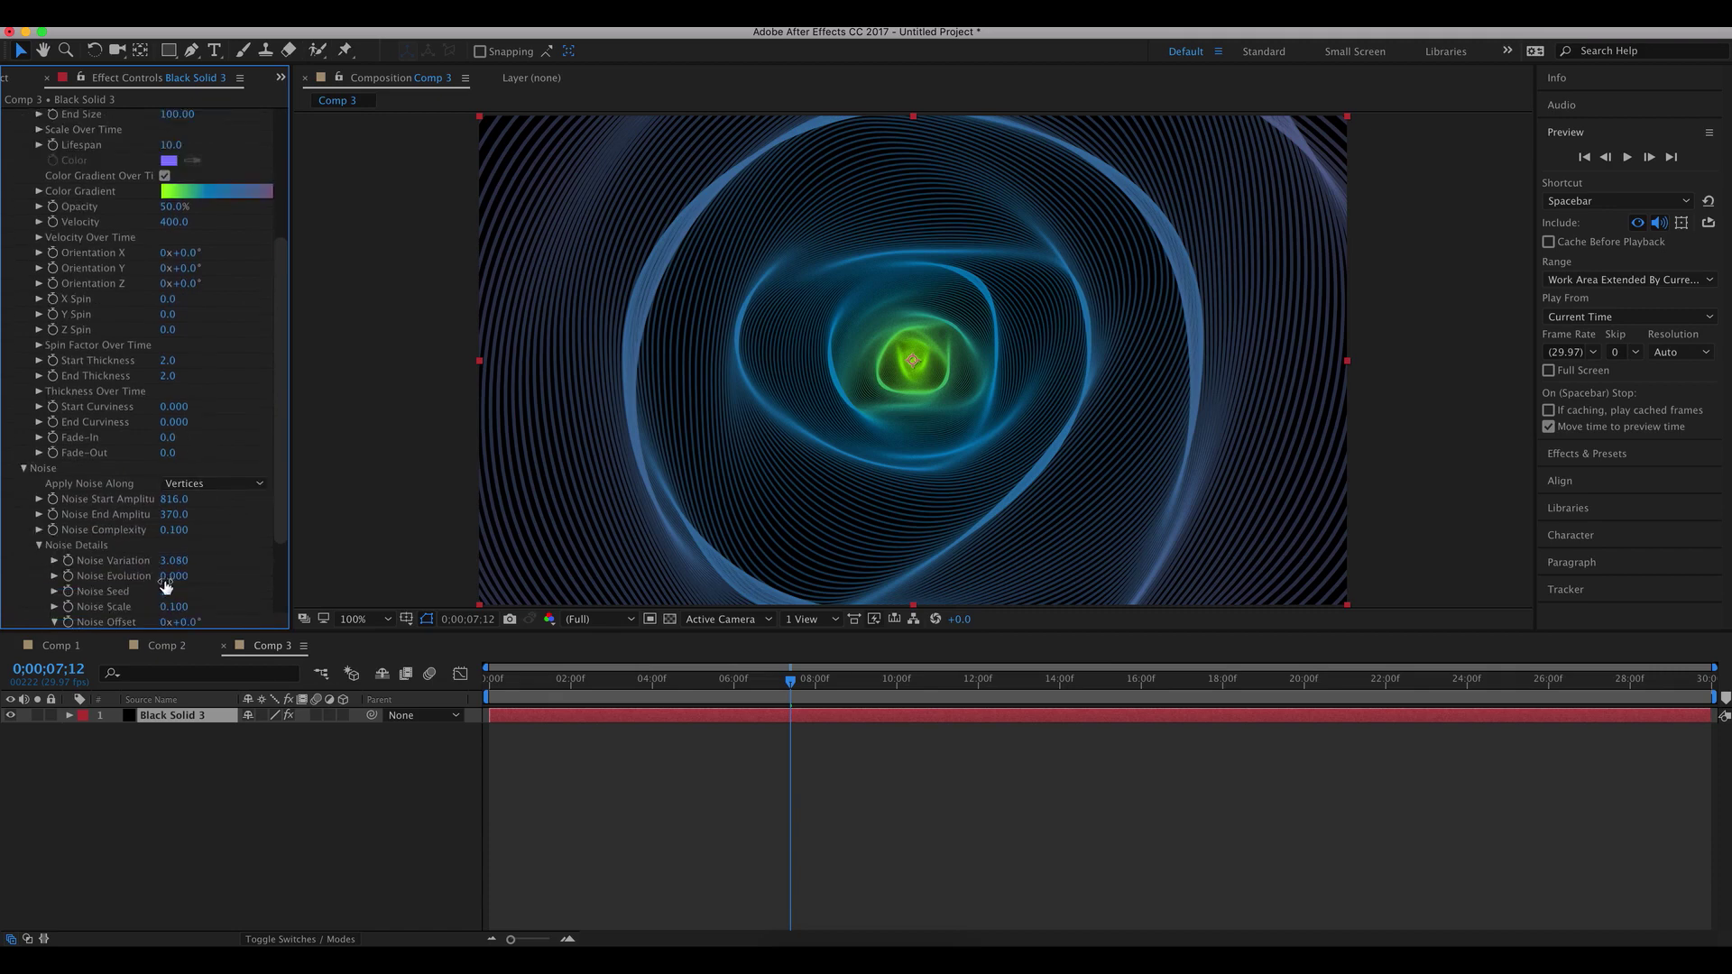
- Set Noise Variation to 1.000 and check frames at 4;08, about 15 s, and 20;24
left_click(174, 560)
type("1")
key("Return")
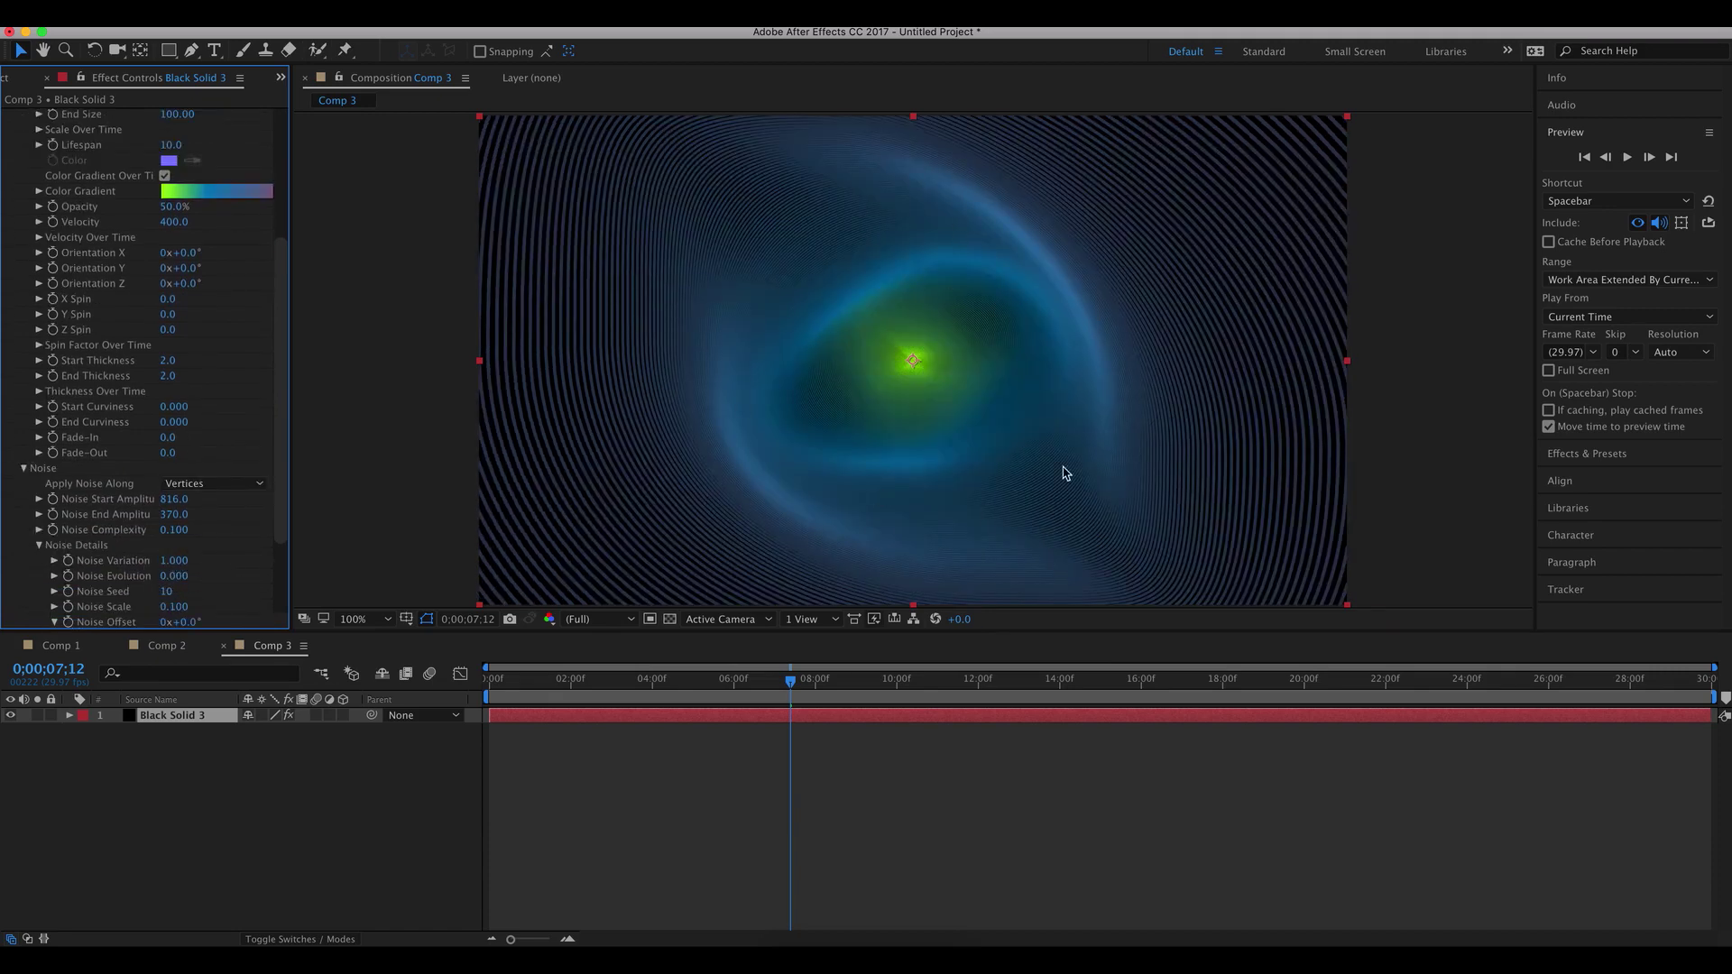
left_click(664, 692)
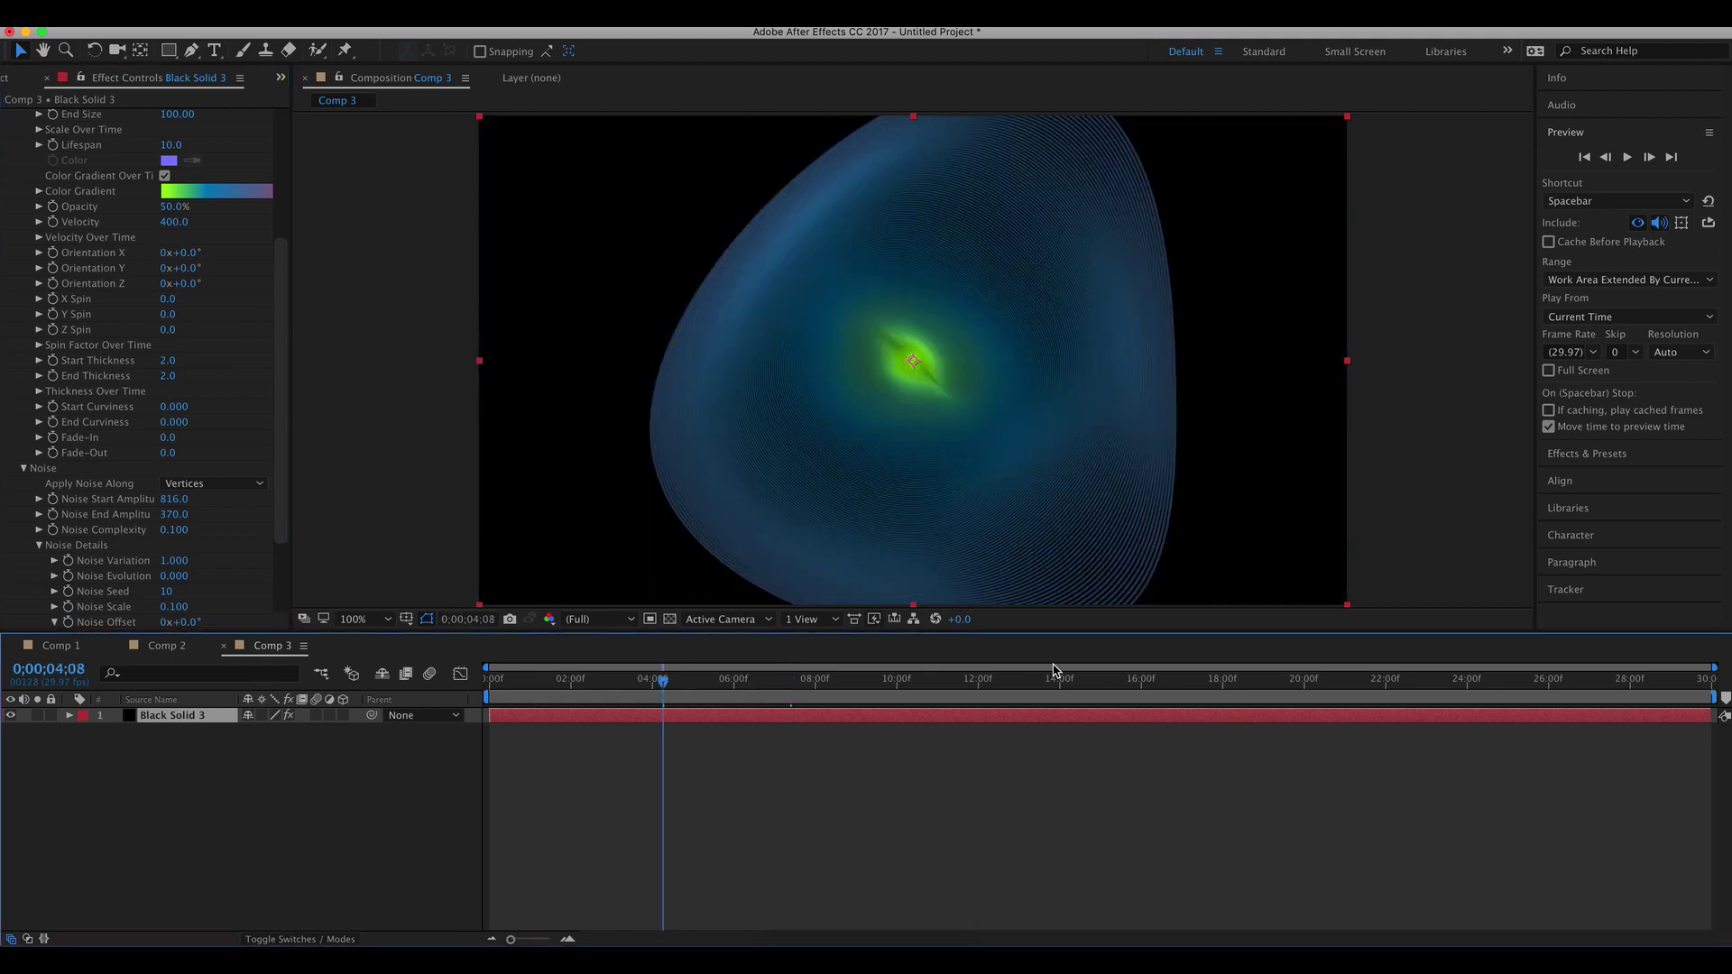
left_click(1099, 679)
left_click(1336, 678)
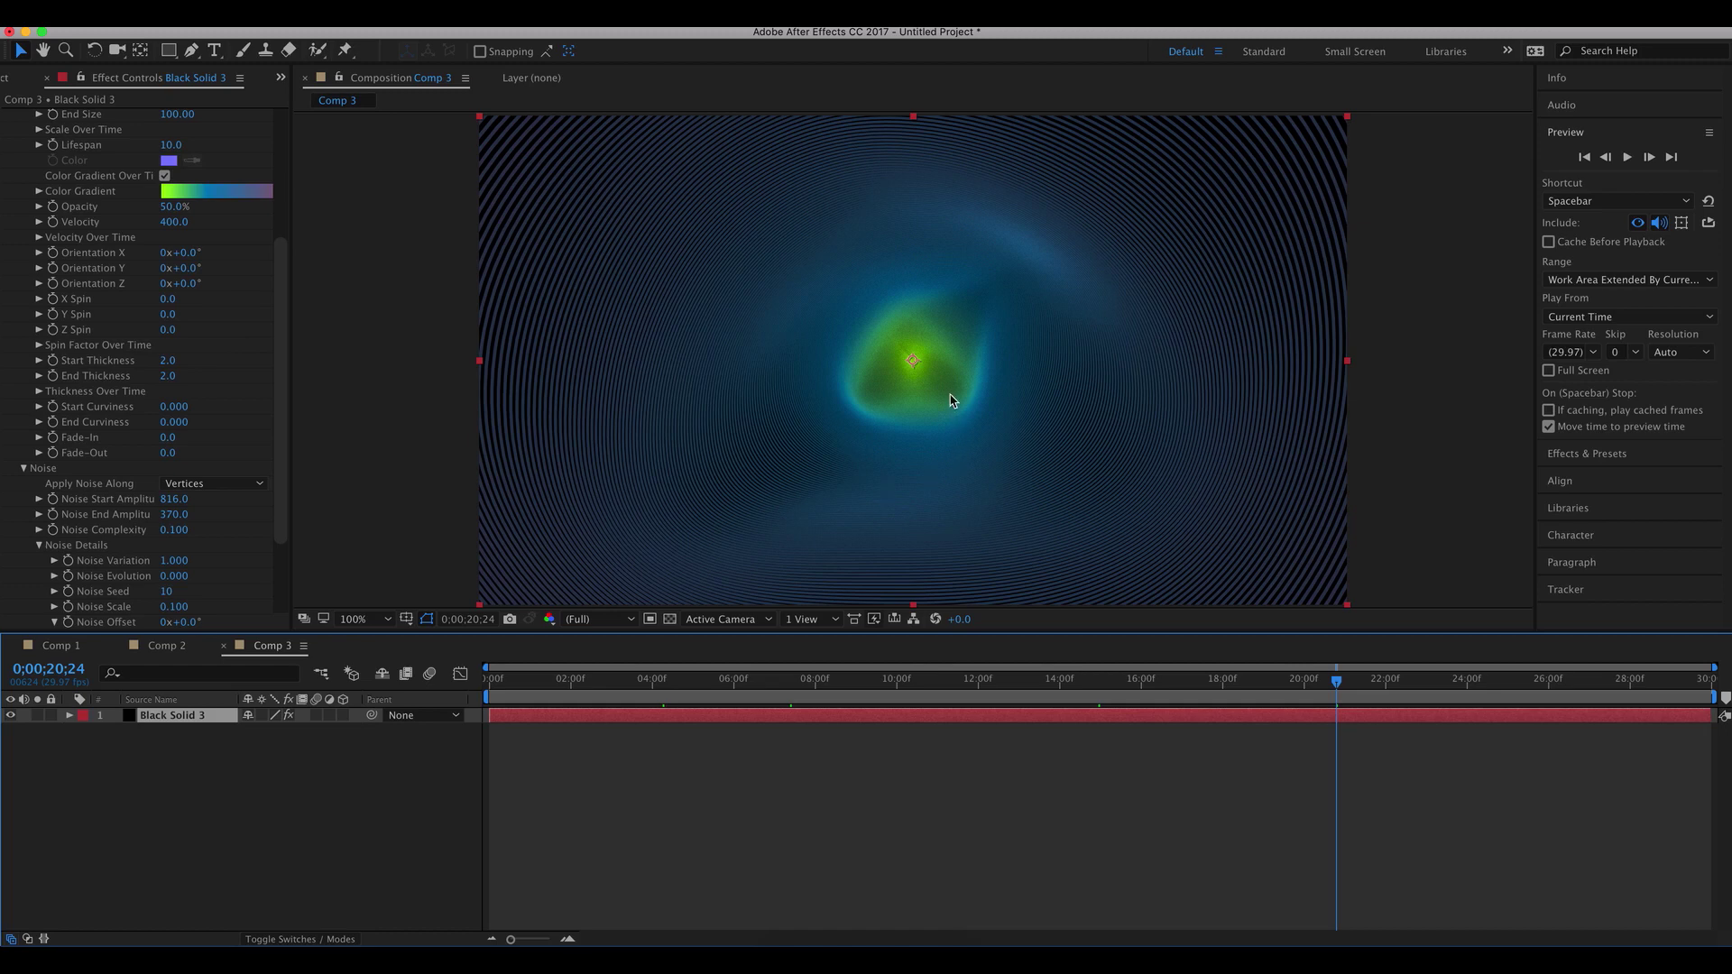
left_click_drag(282, 323, 278, 452)
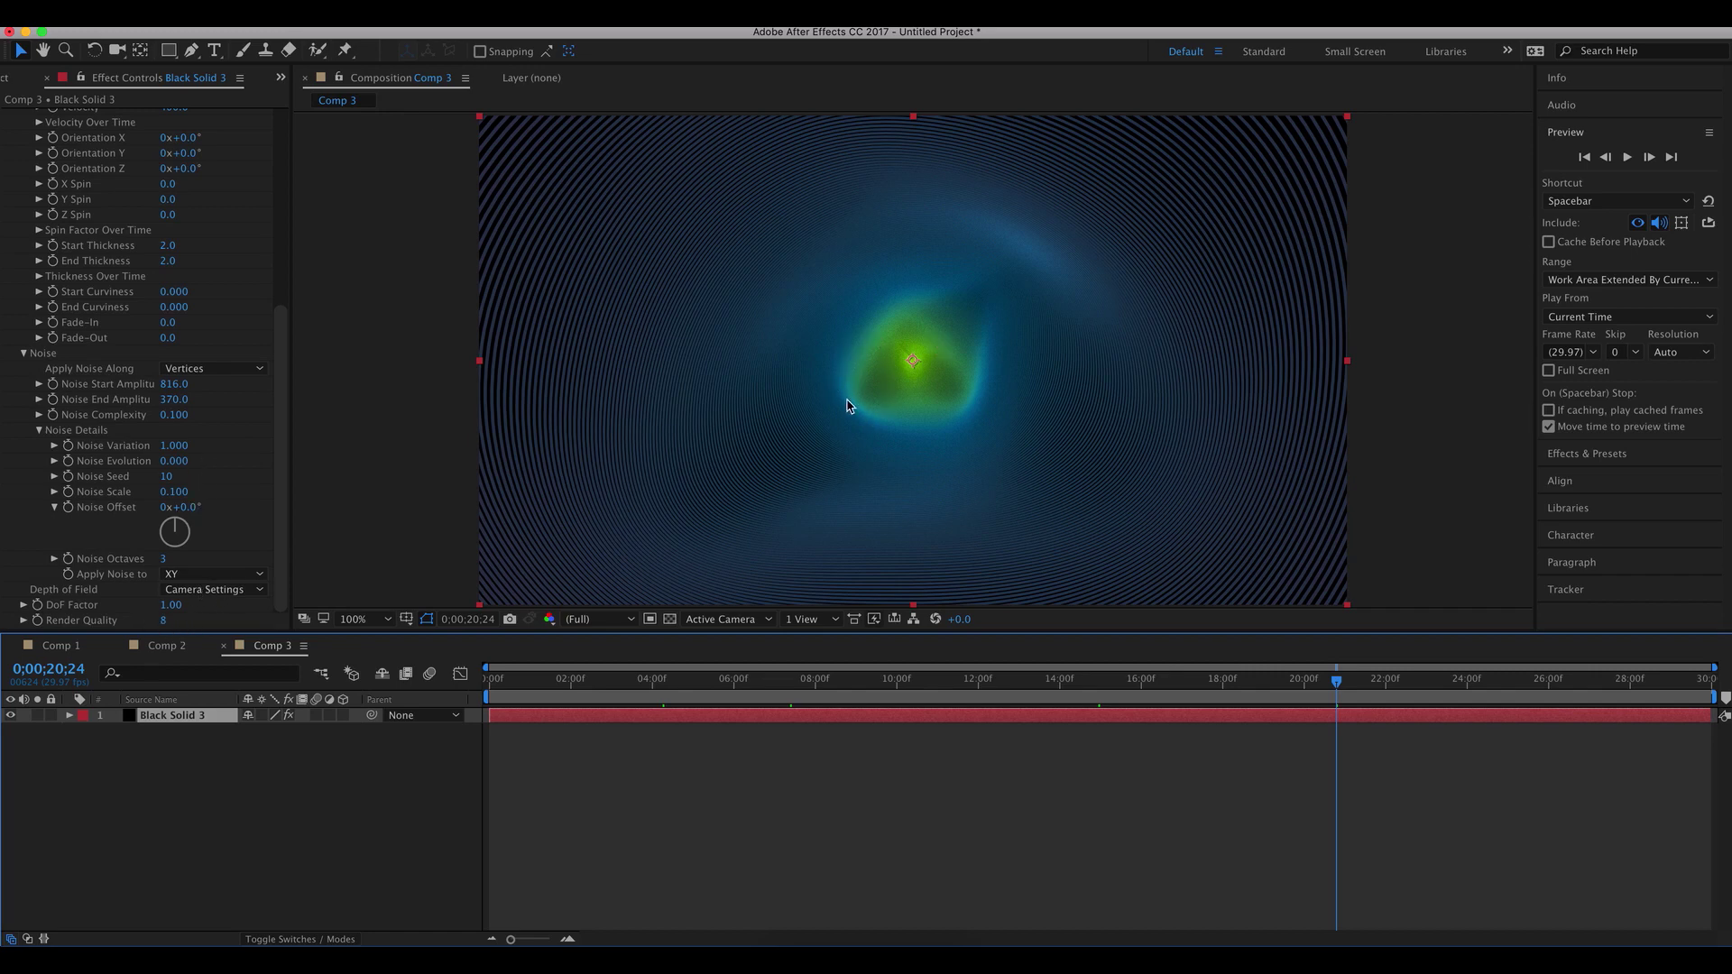
left_click(163, 622)
type("32")
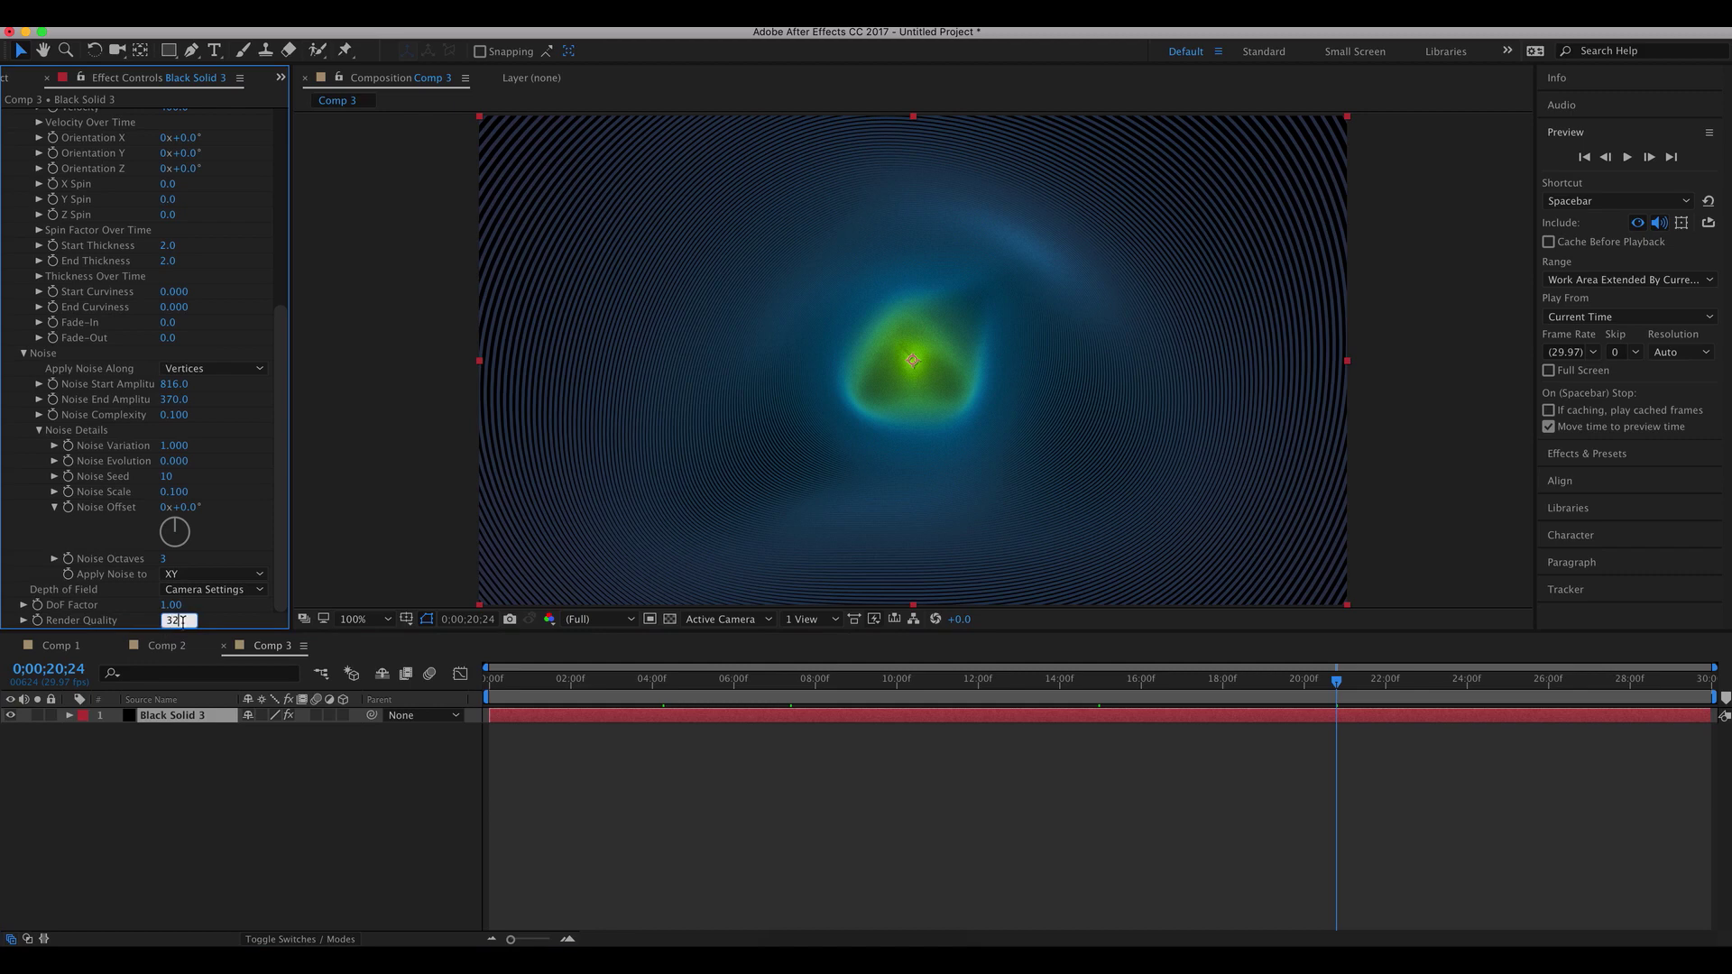
key("Return")
left_click(166, 621)
type("60")
key("Return")
left_click(168, 622)
key("Return")
left_click(887, 682)
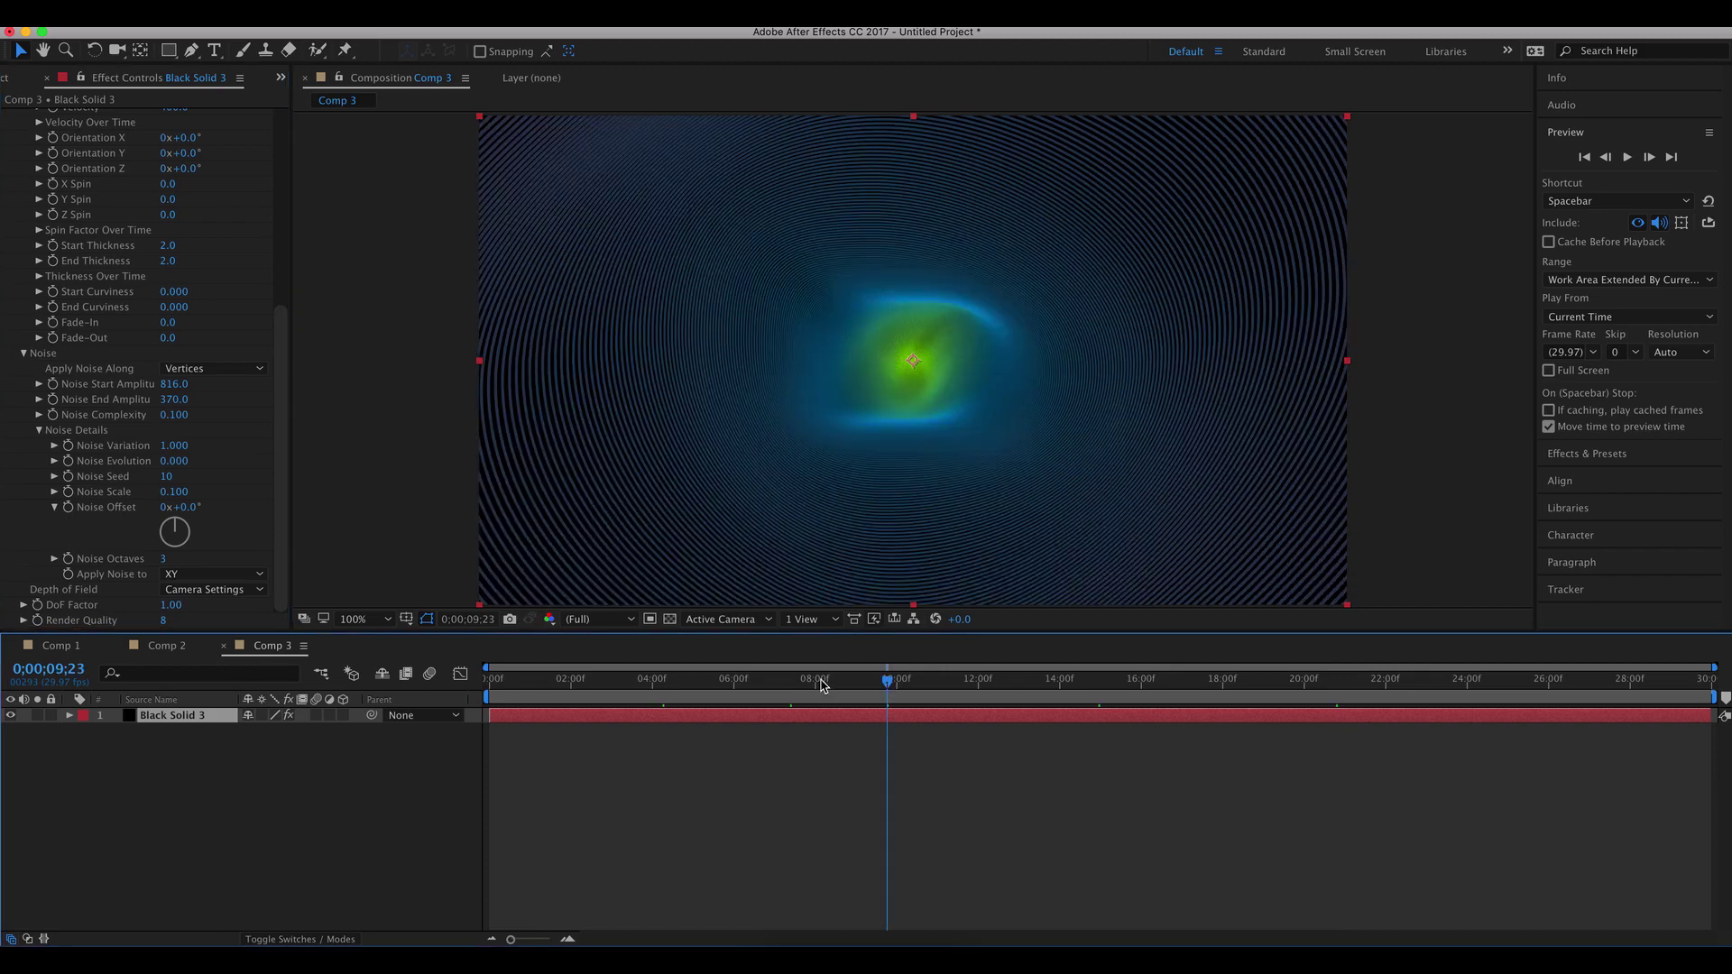
left_click_drag(771, 682, 709, 688)
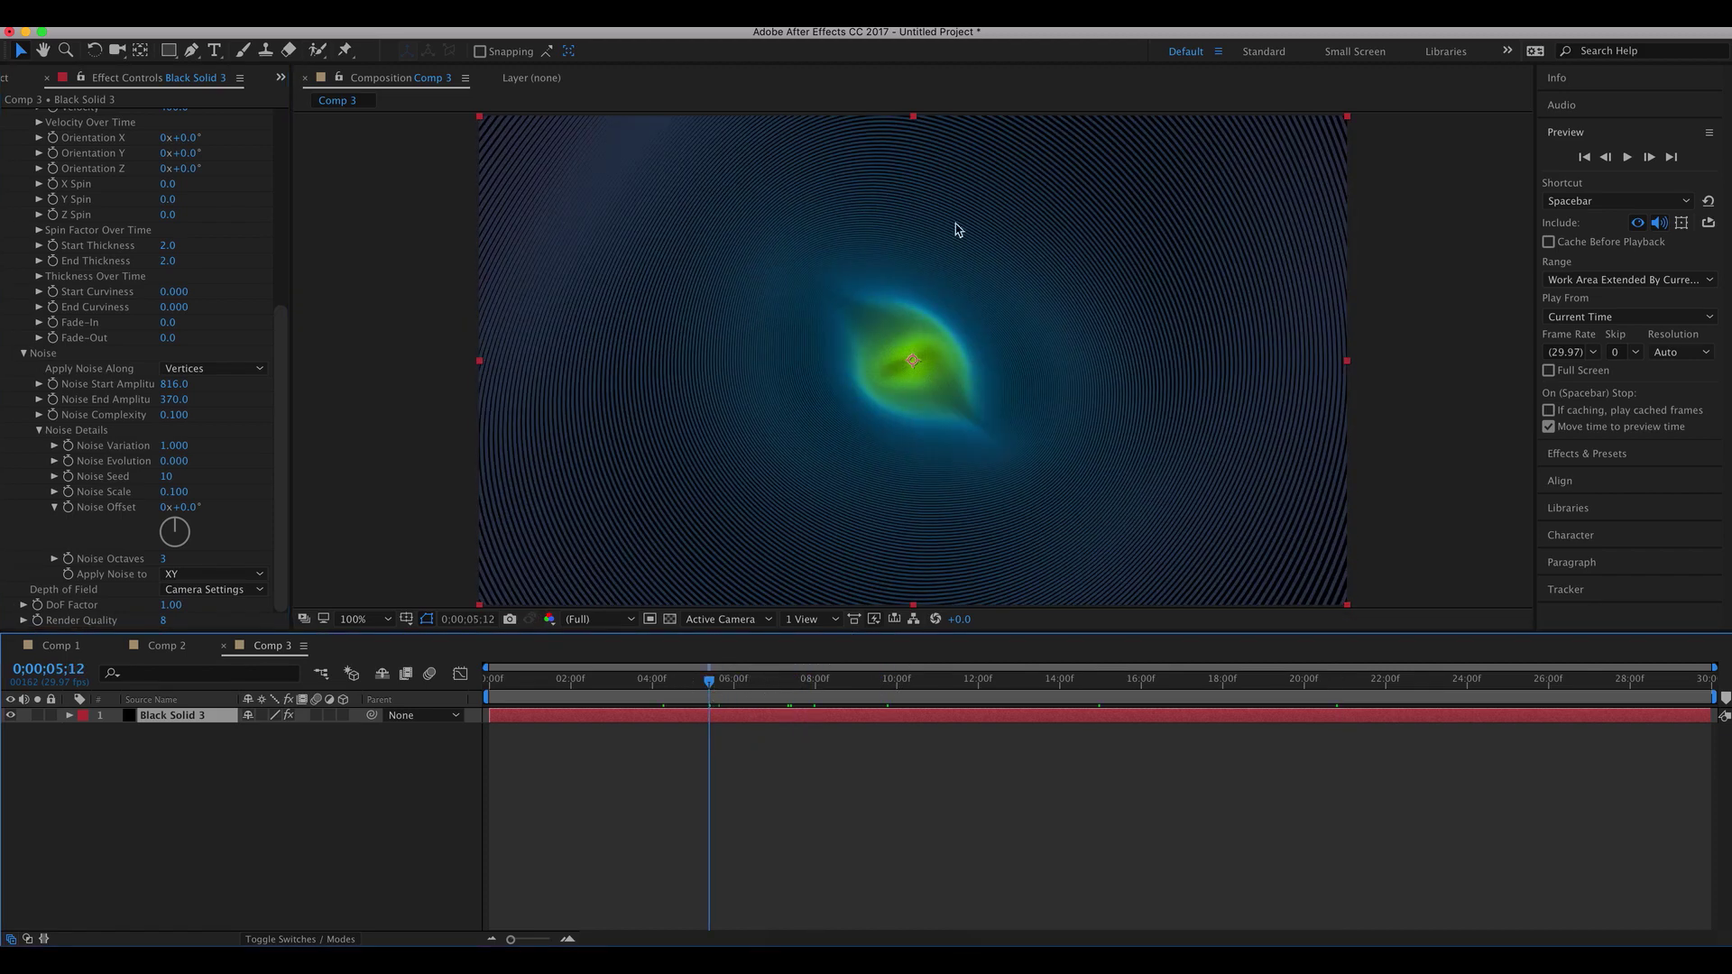
left_click(1027, 683)
left_click(1133, 682)
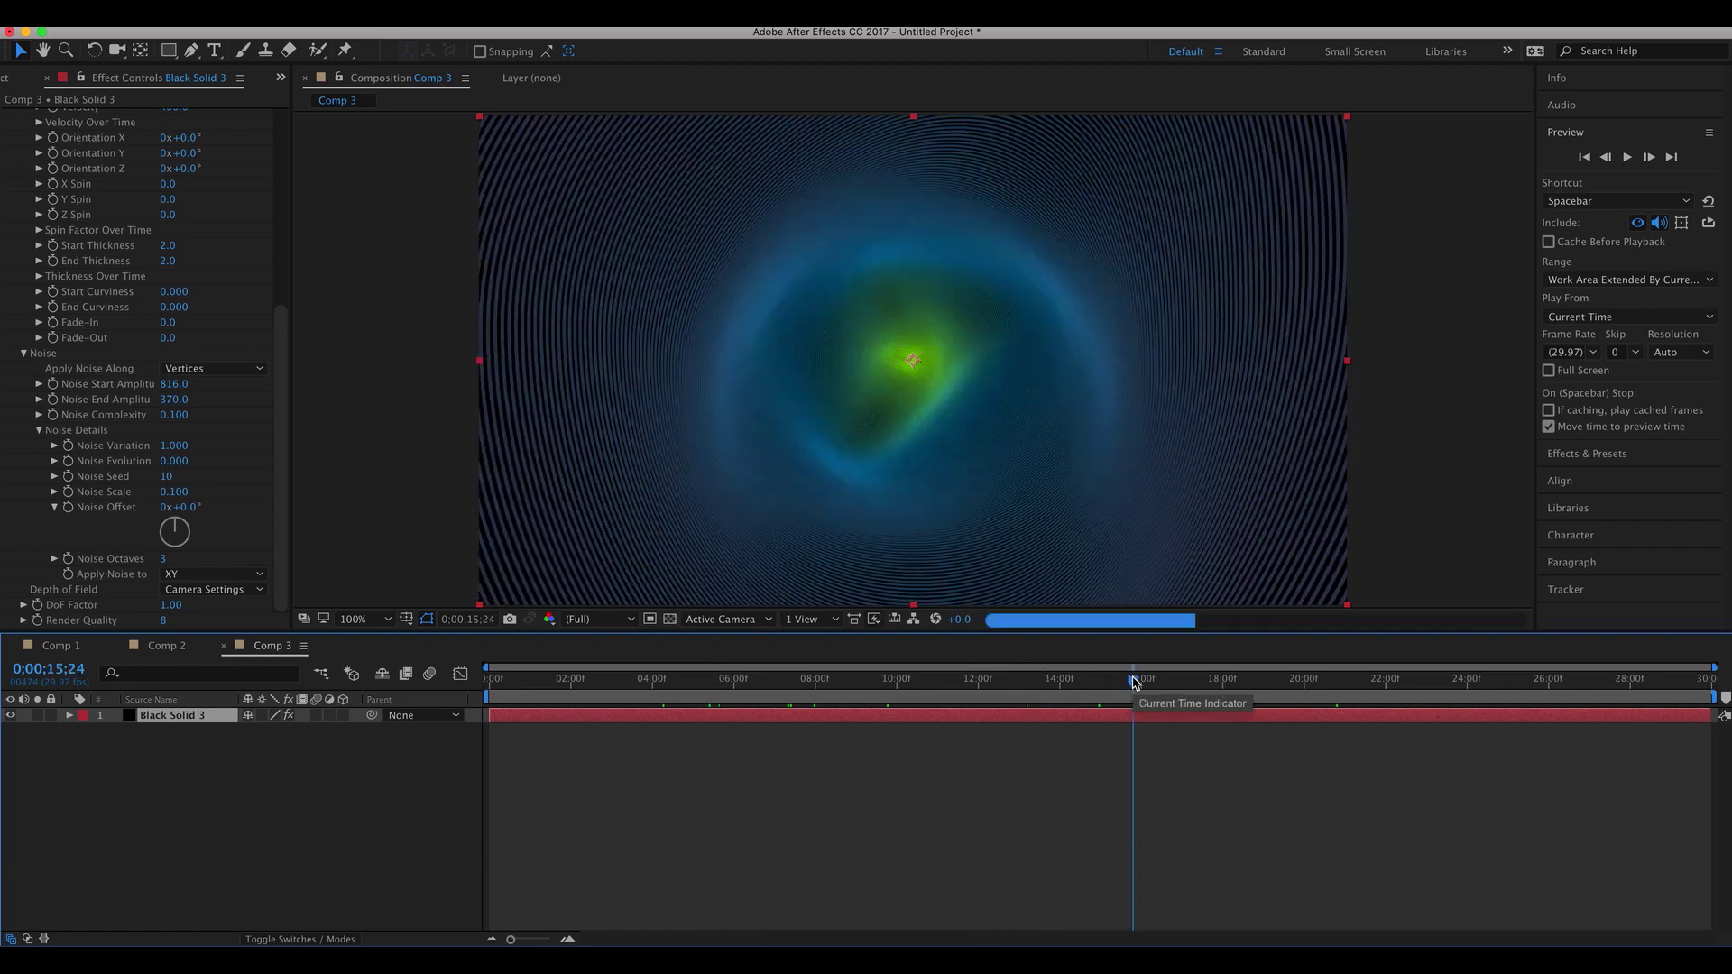
left_click(1217, 682)
left_click(1331, 683)
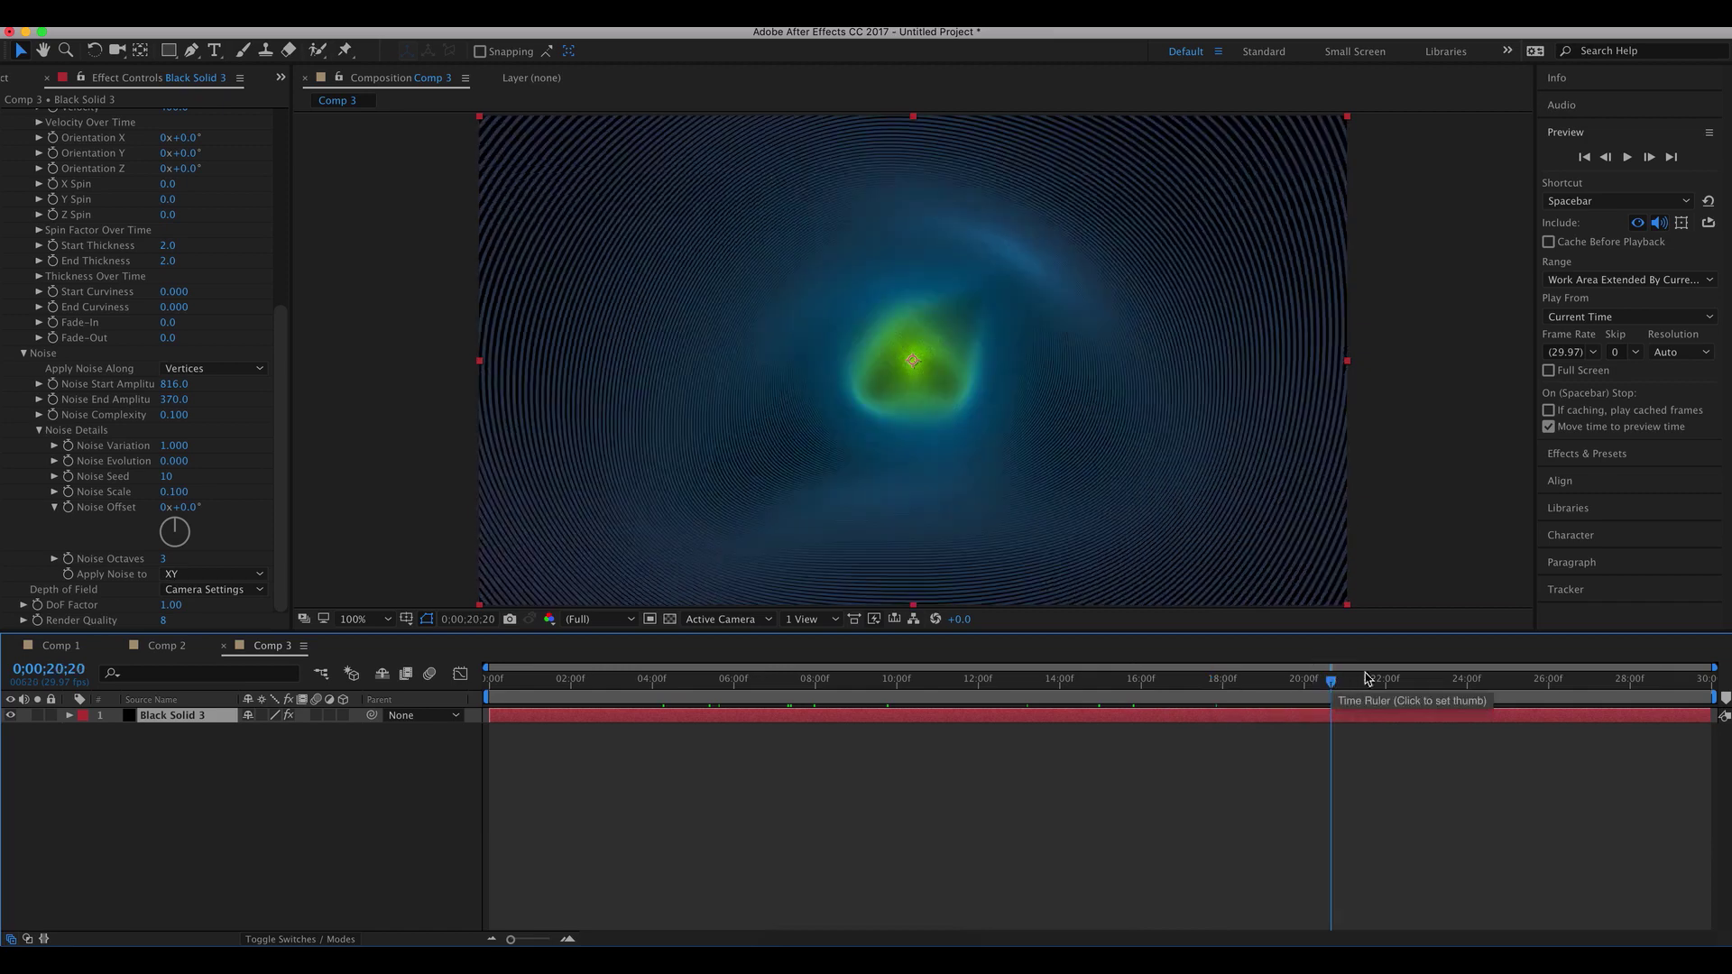
left_click(1440, 681)
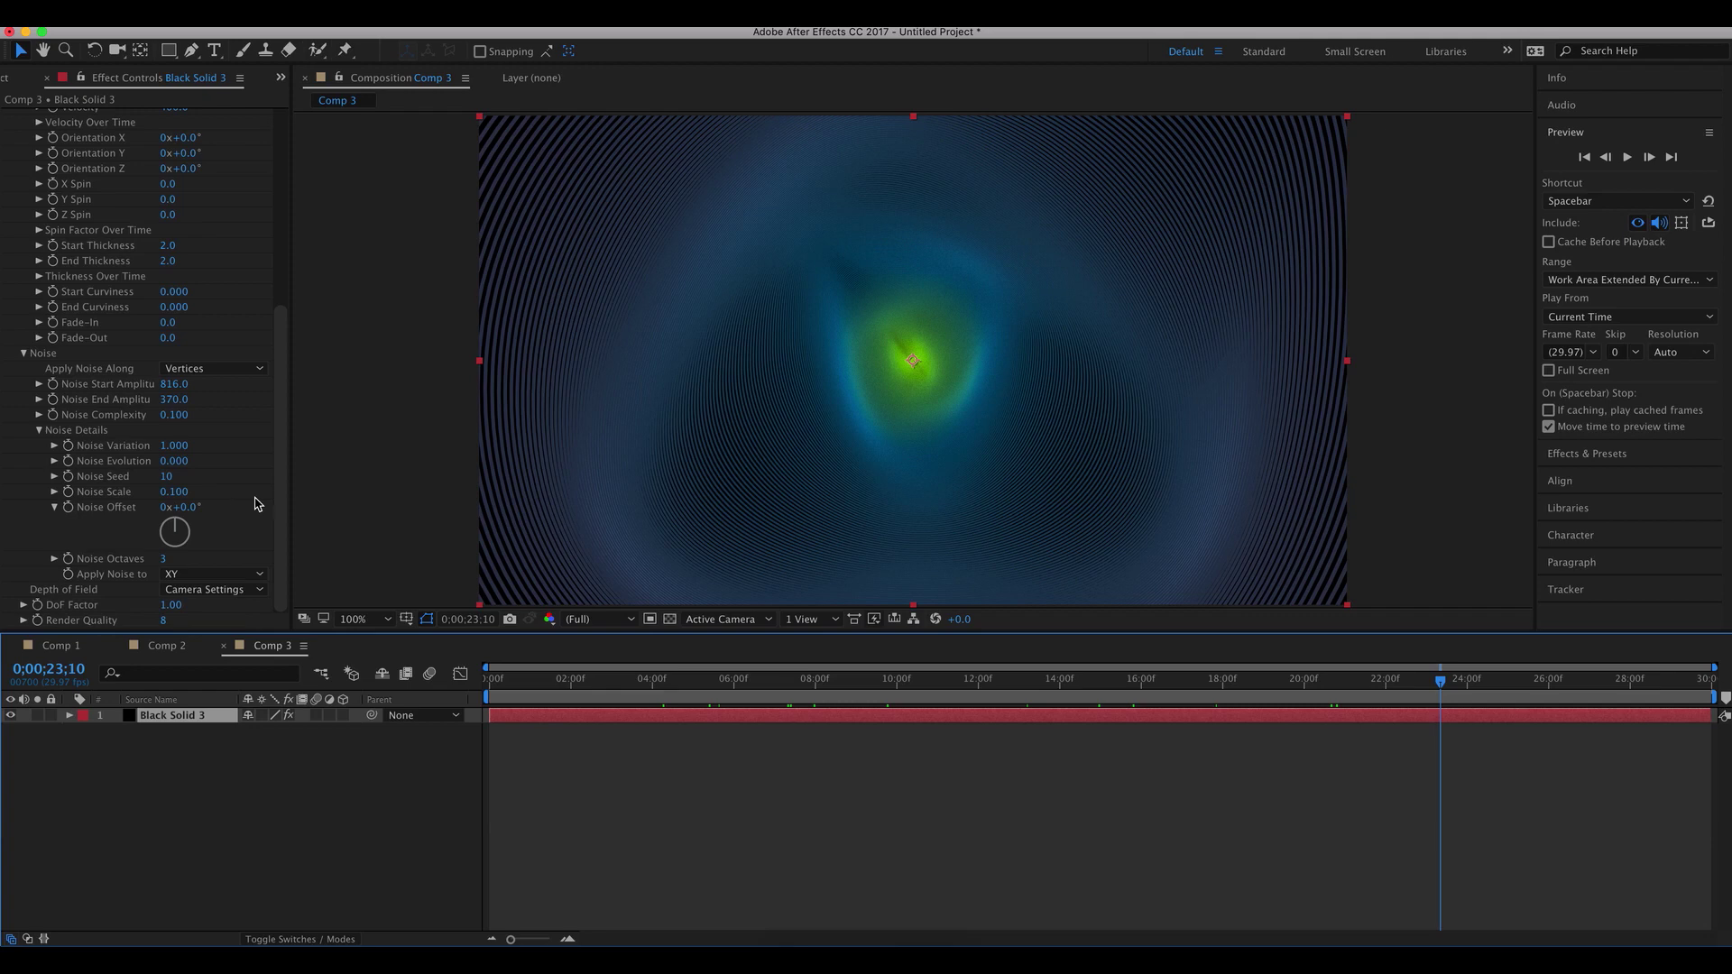
left_click(277, 511)
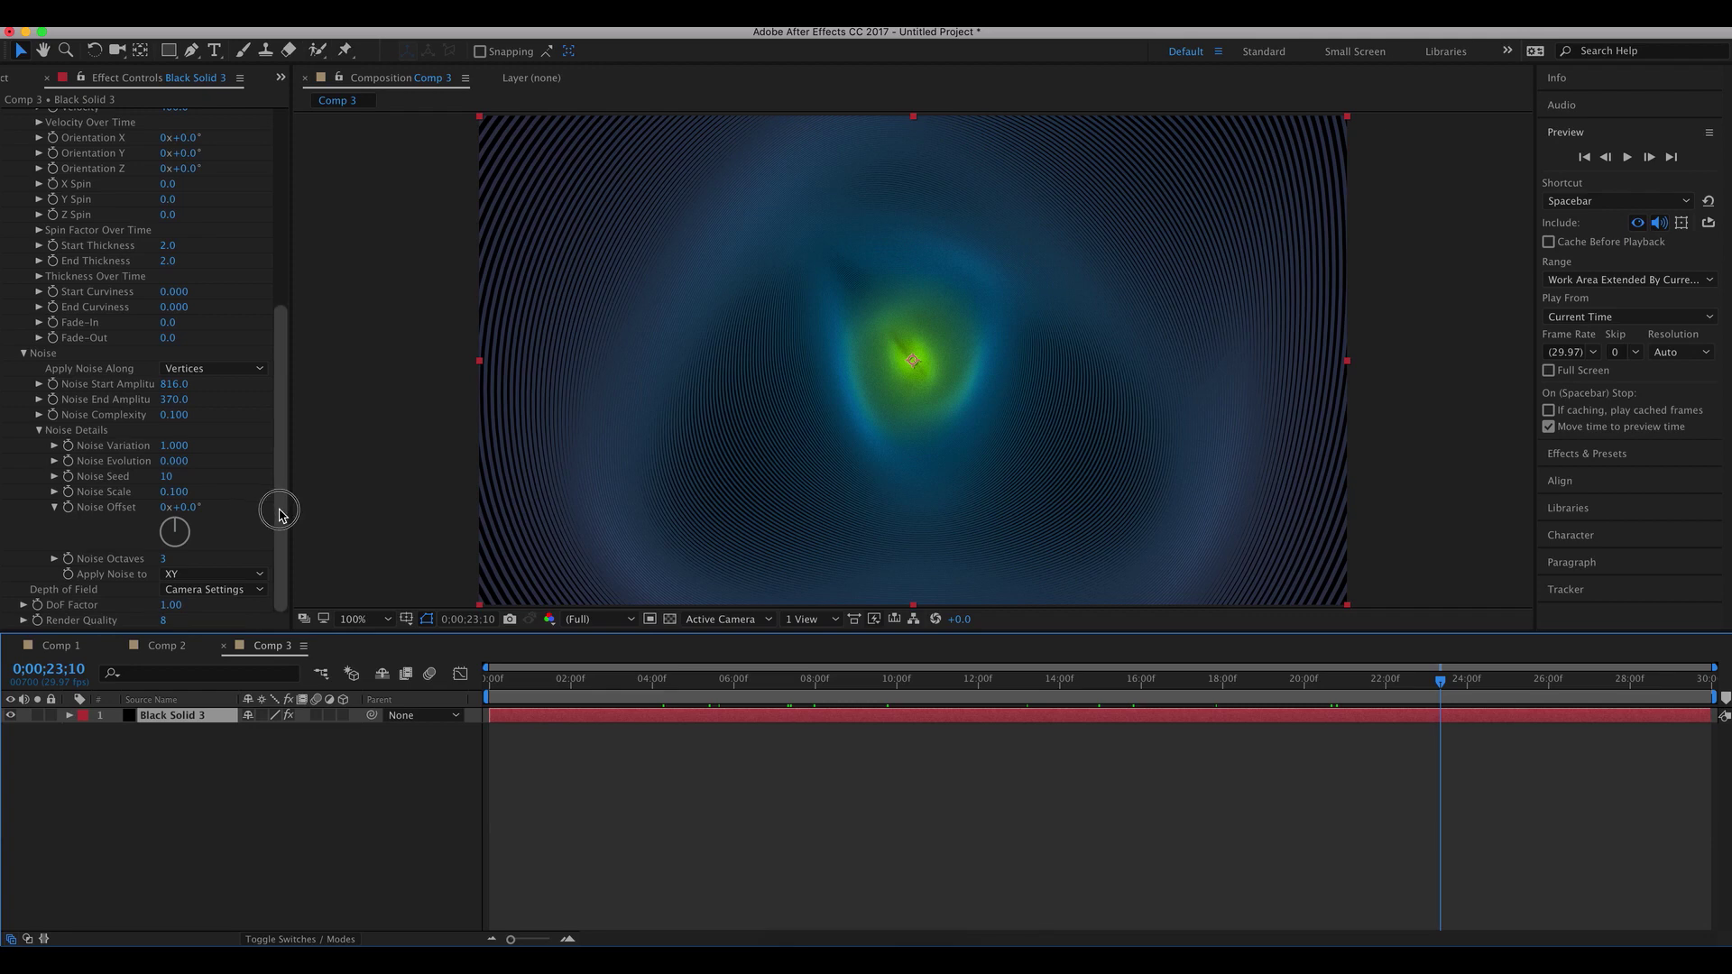
mouse_move(279, 514)
left_mouse_down()
mouse_move(259, 290)
mouse_move(255, 495)
left_mouse_up()
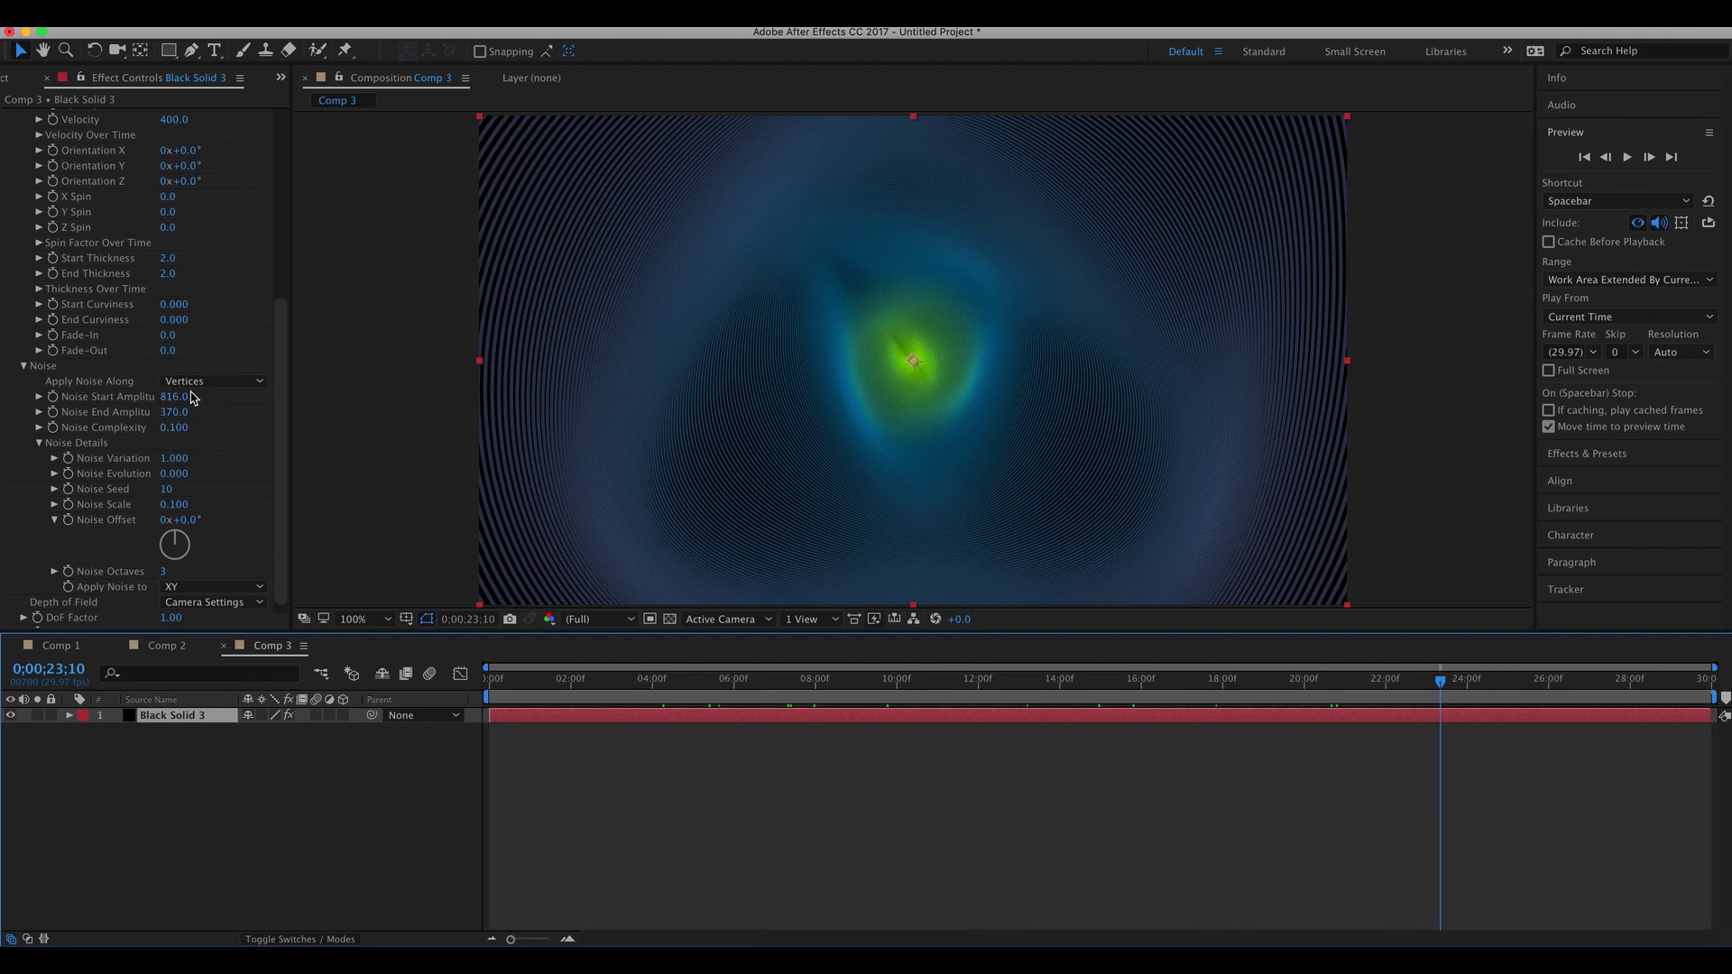
- Reset all Aura settings to their defaults
scroll(190, 397, "up", 3)
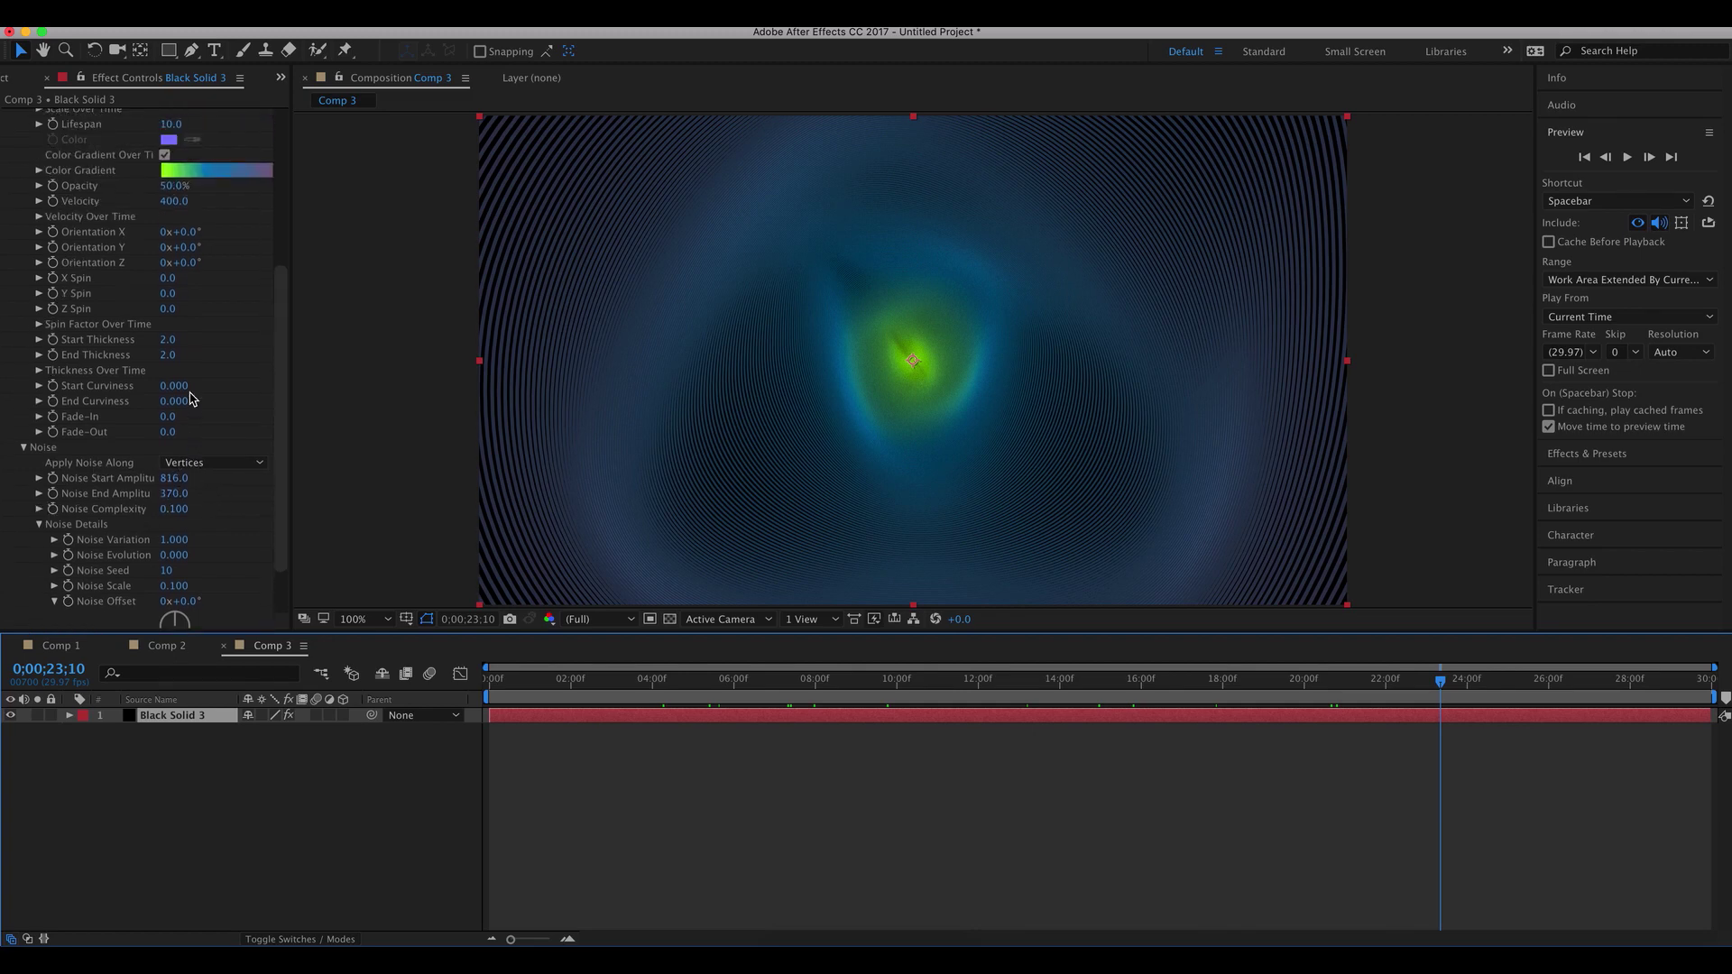
scroll(190, 397, "up", 5)
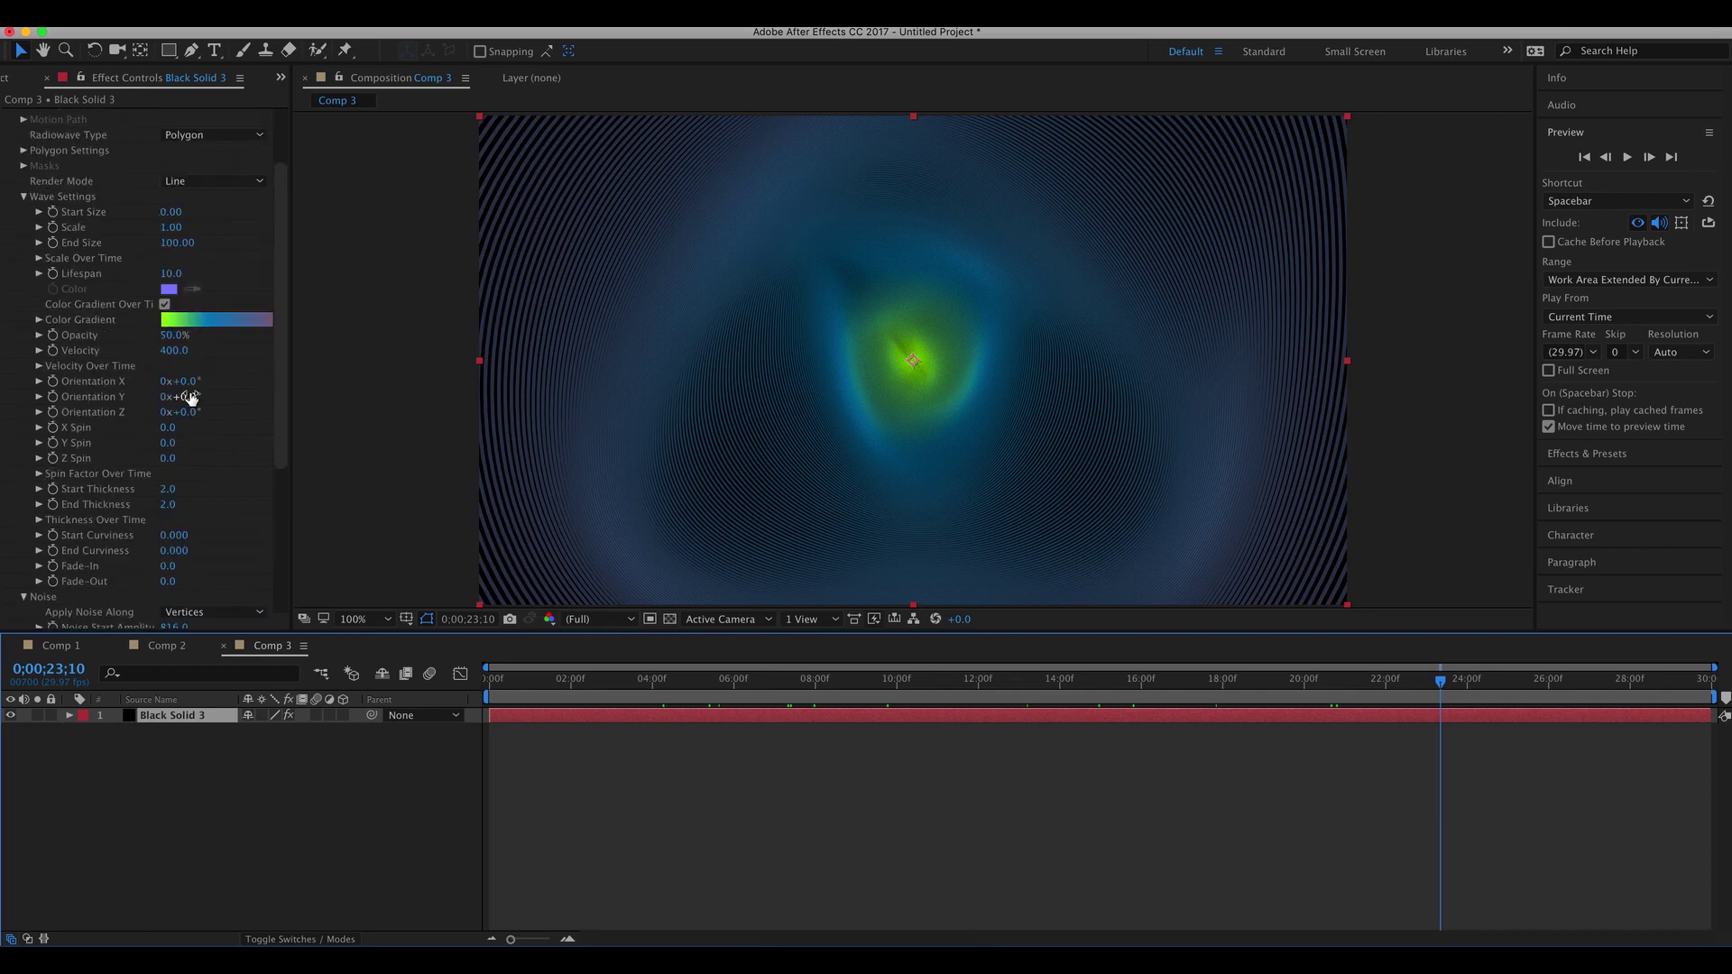
scroll(189, 451, "up", 3)
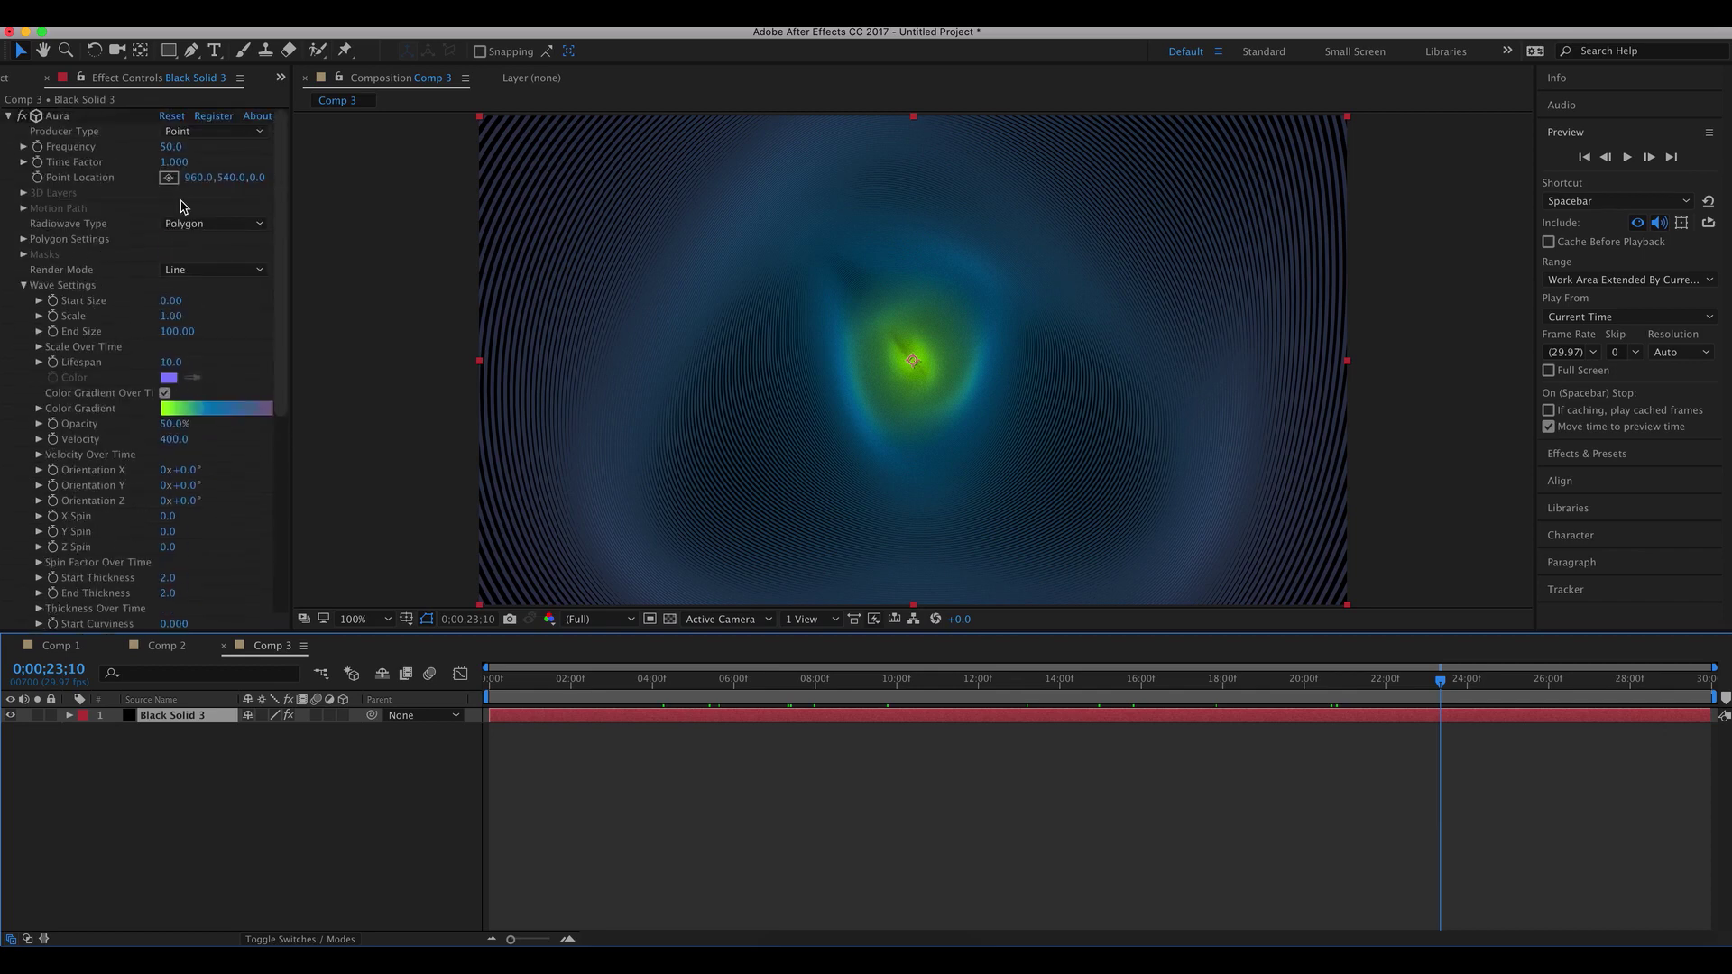
left_click(171, 115)
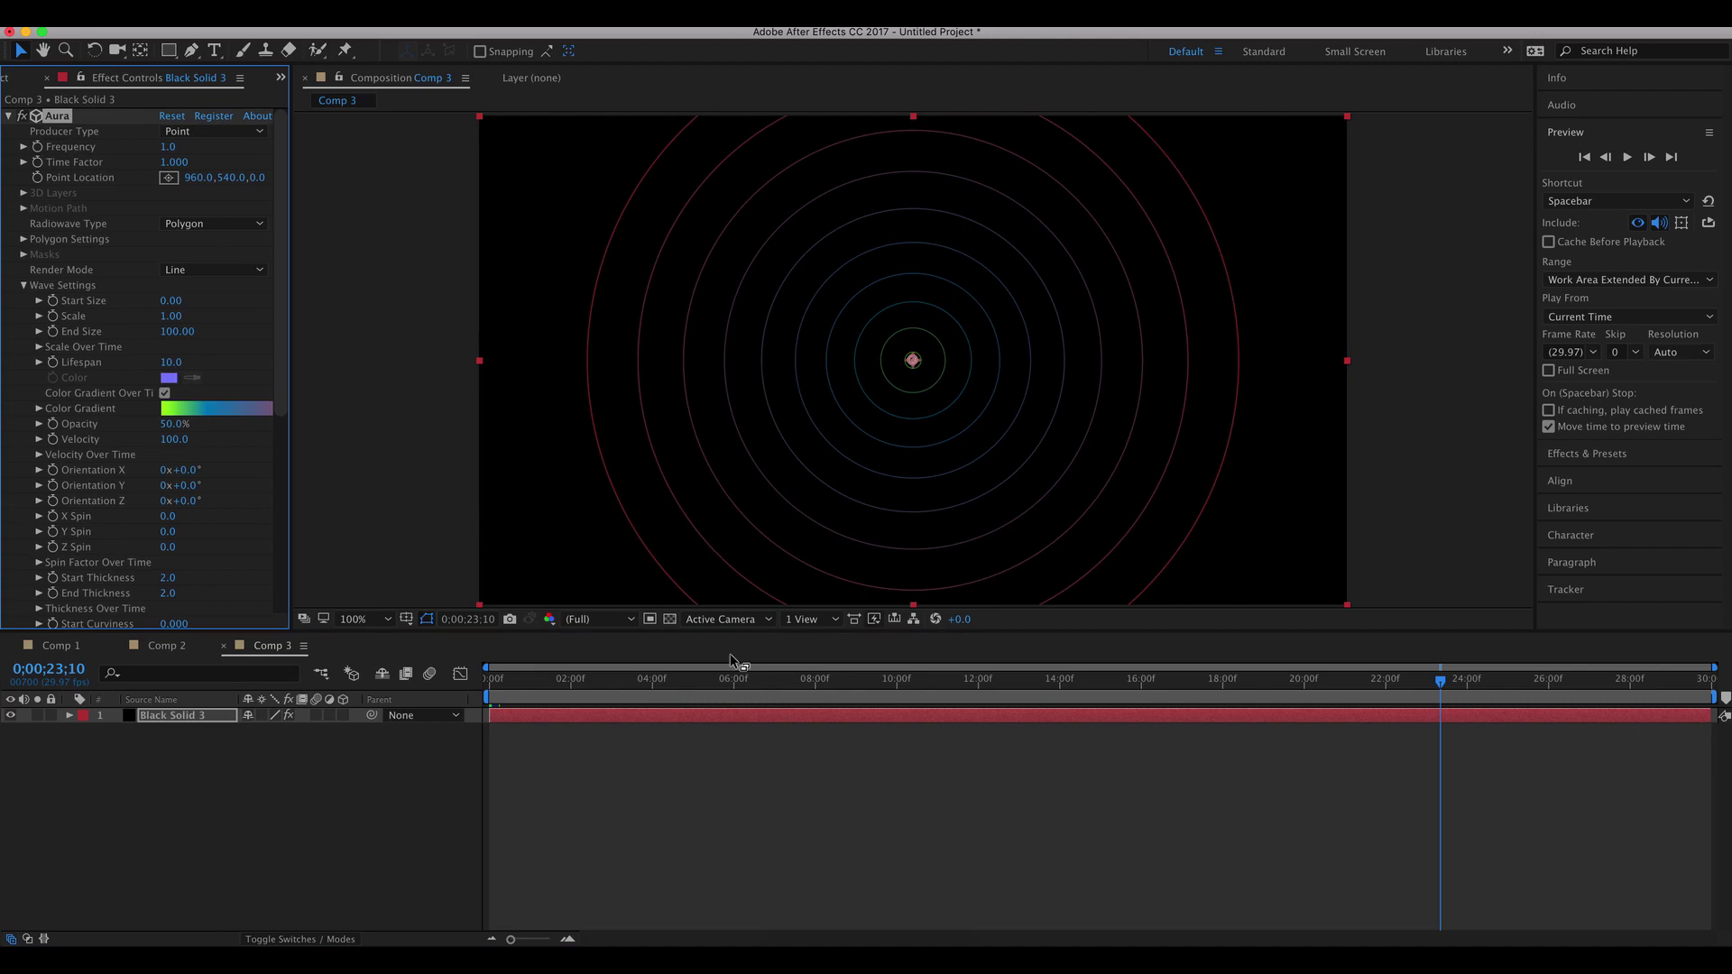
- Purge all memory and disk cache, then scrub the playhead to 0;00;10;10
left_click(207, 13)
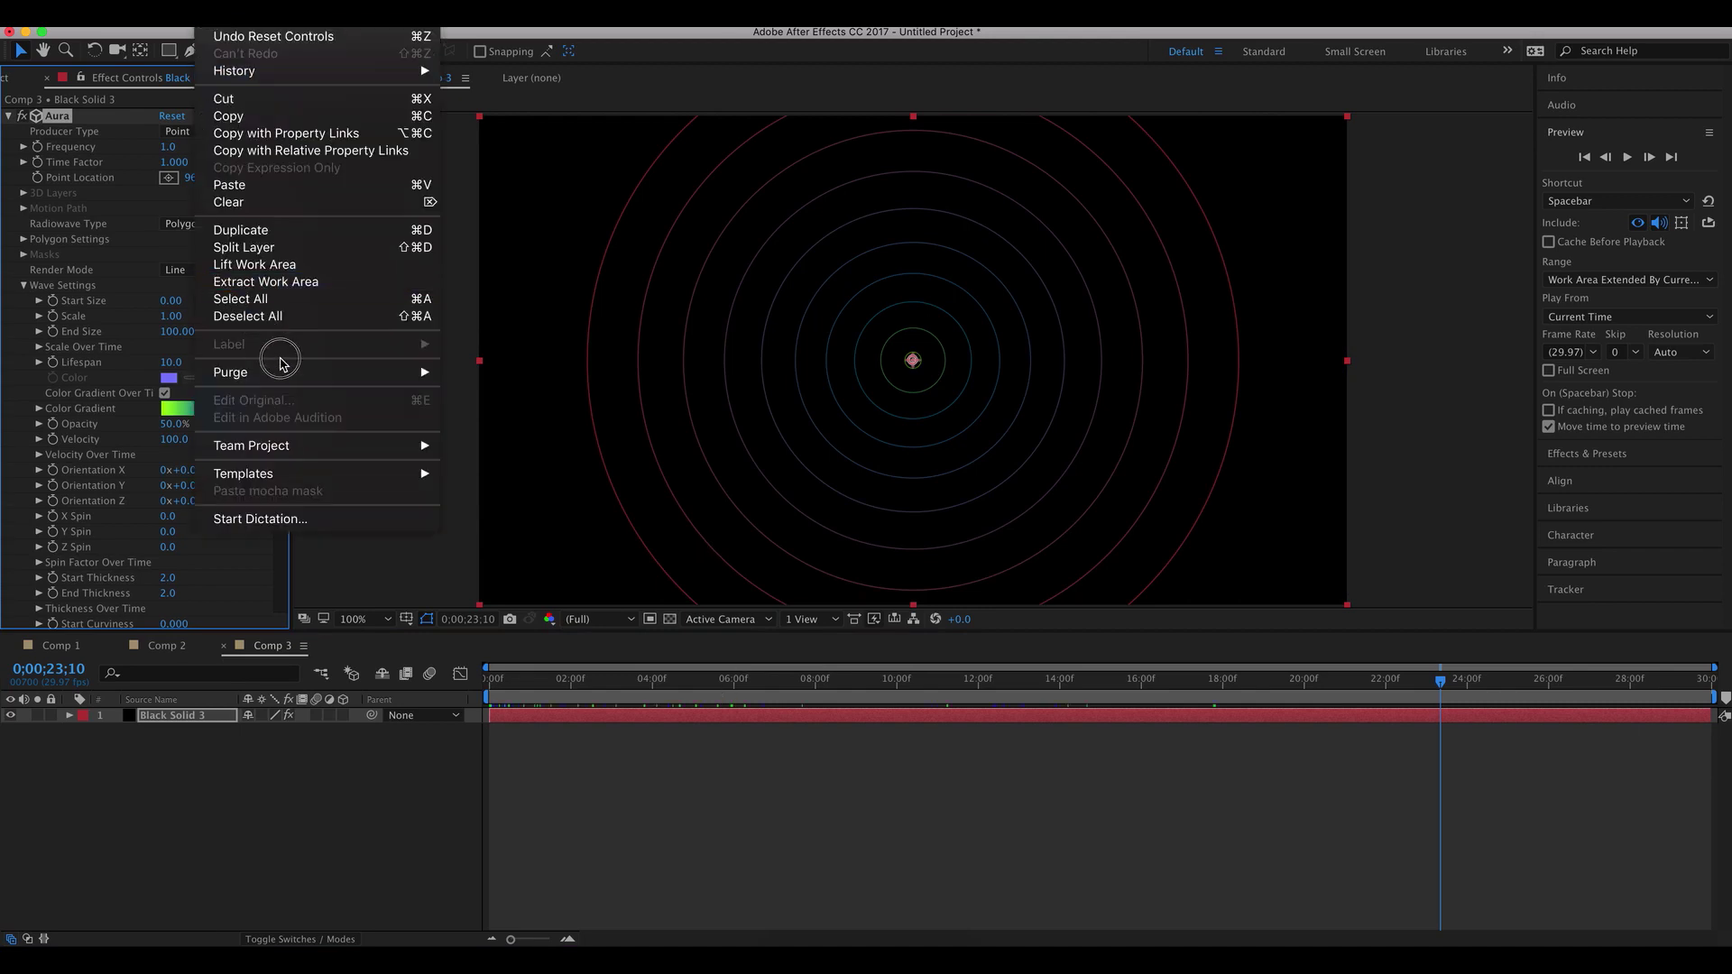
mouse_move(232, 371)
left_click(580, 372)
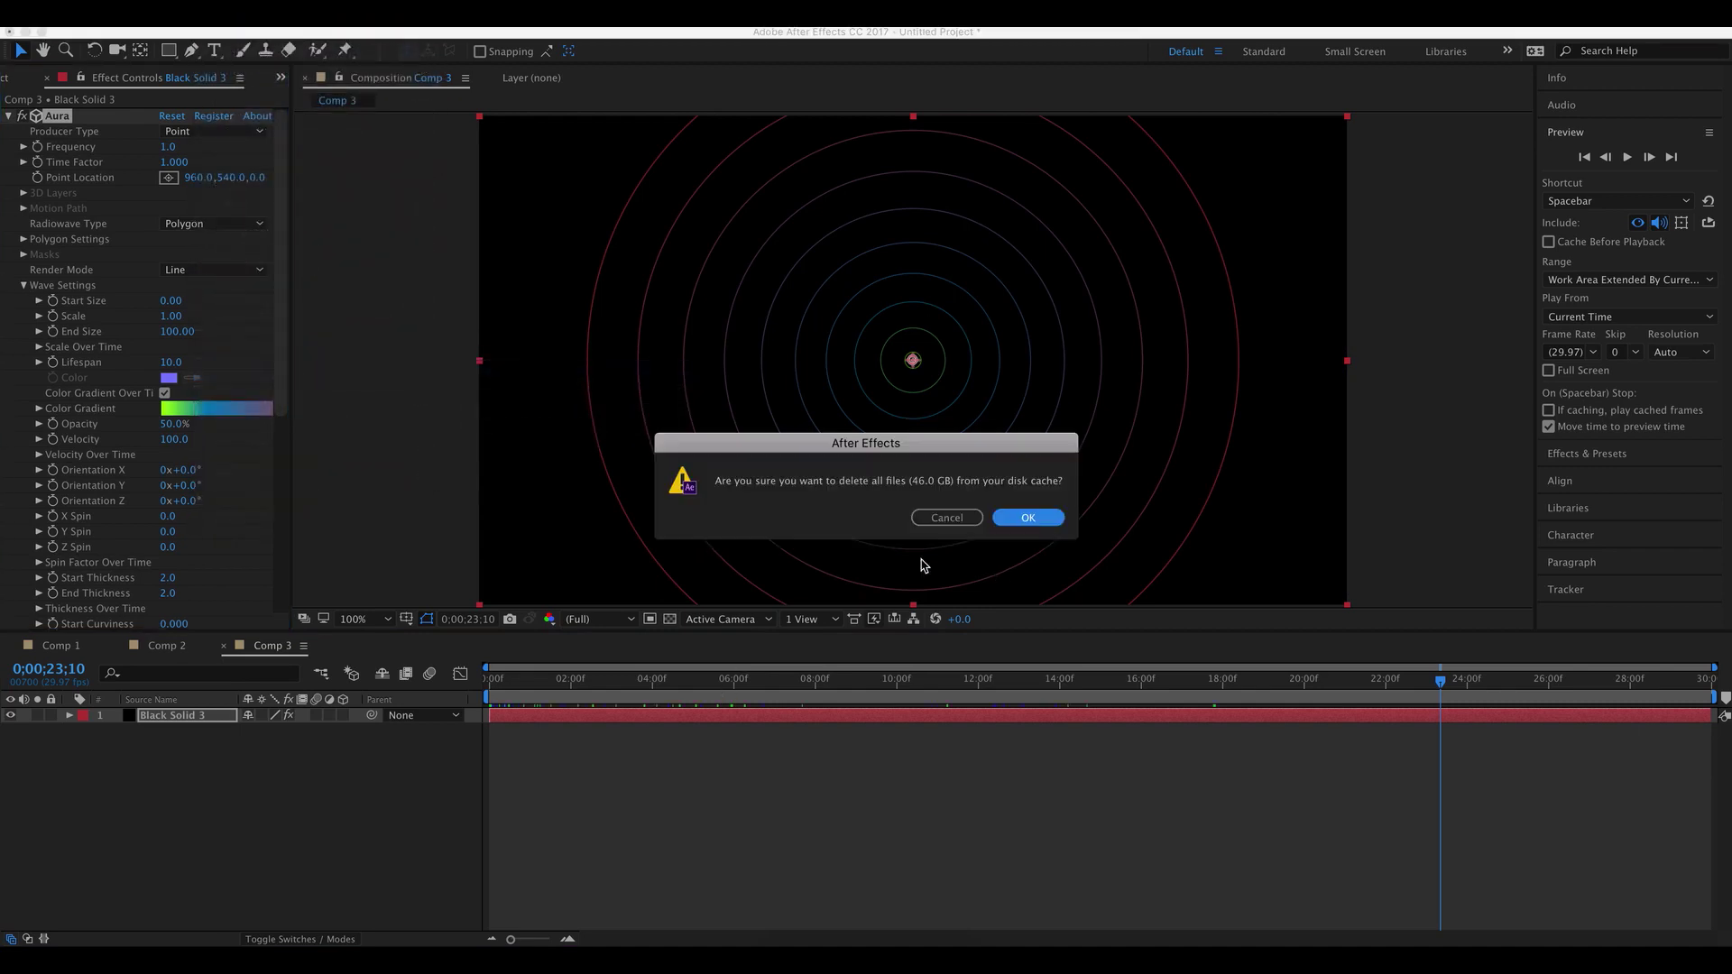
left_click(1011, 521)
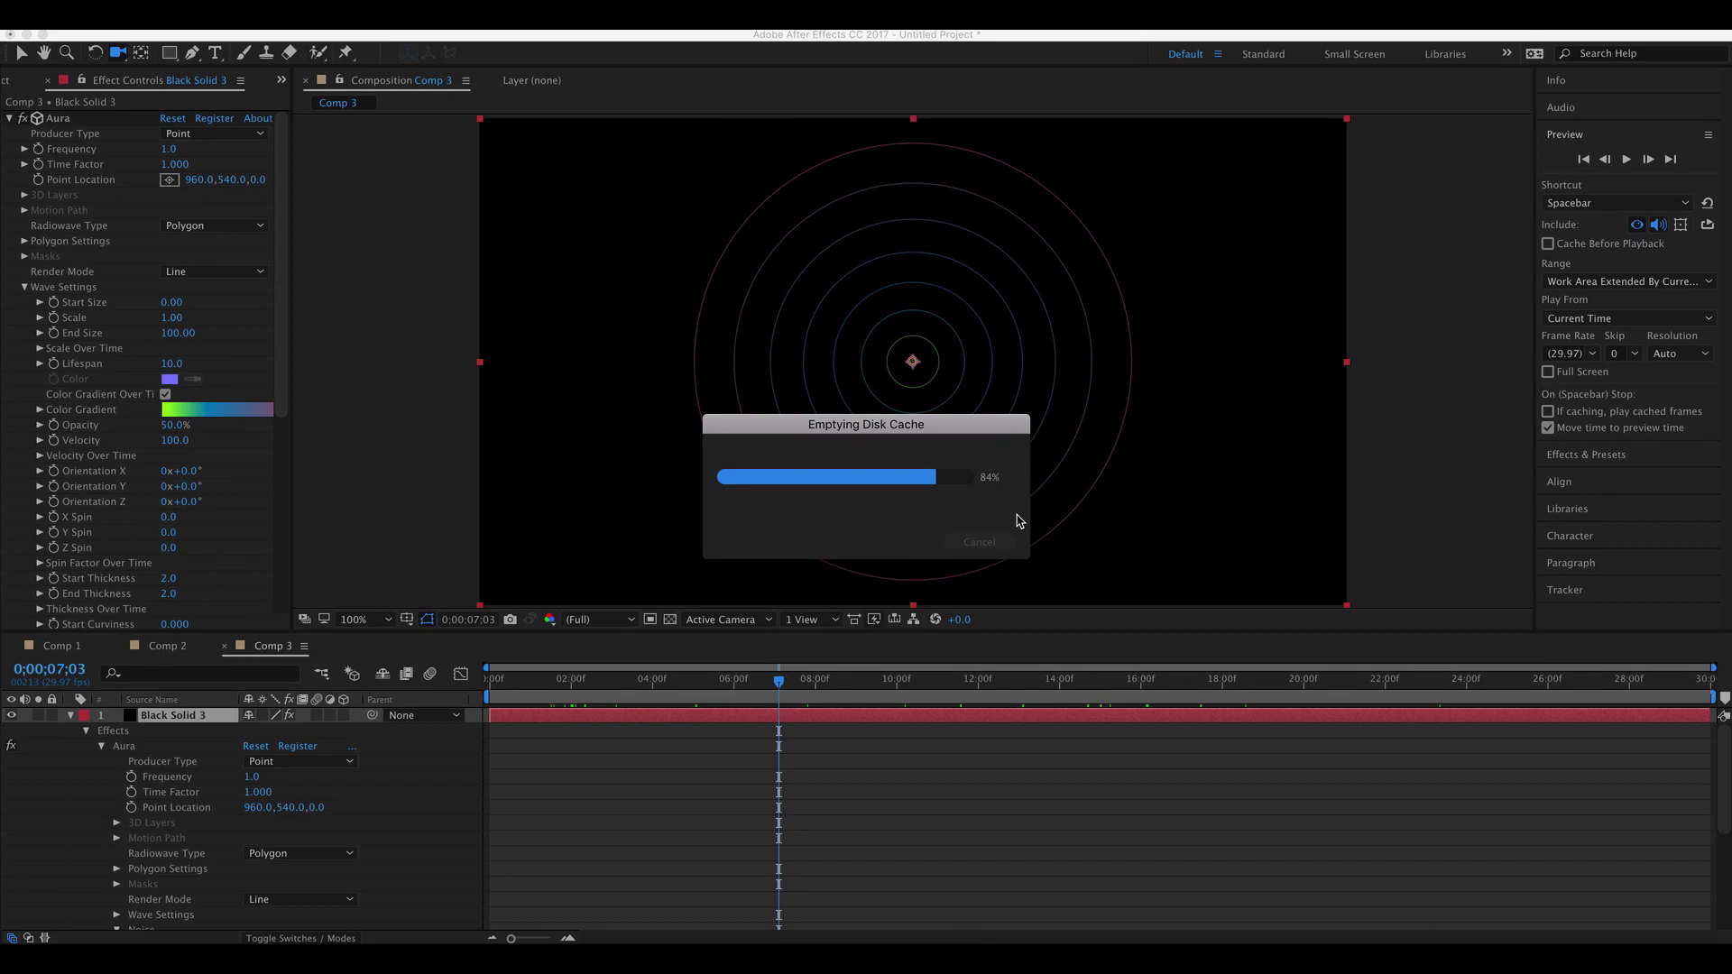
left_click(538, 687)
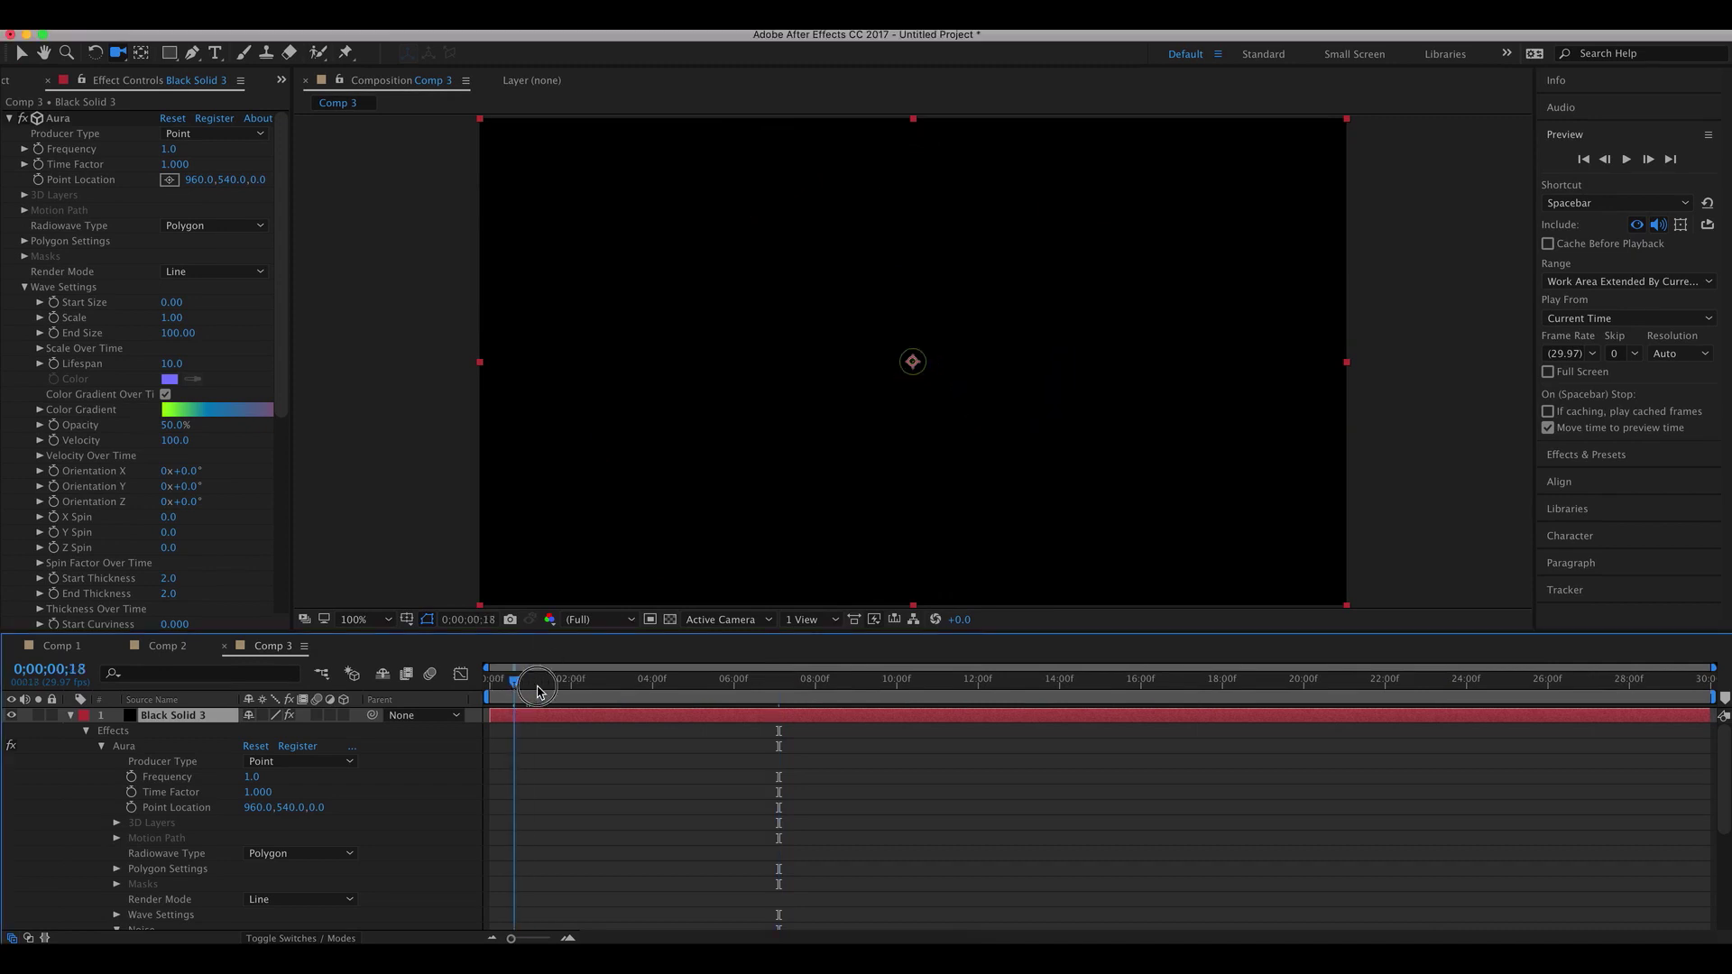
left_click_drag(537, 691, 910, 688)
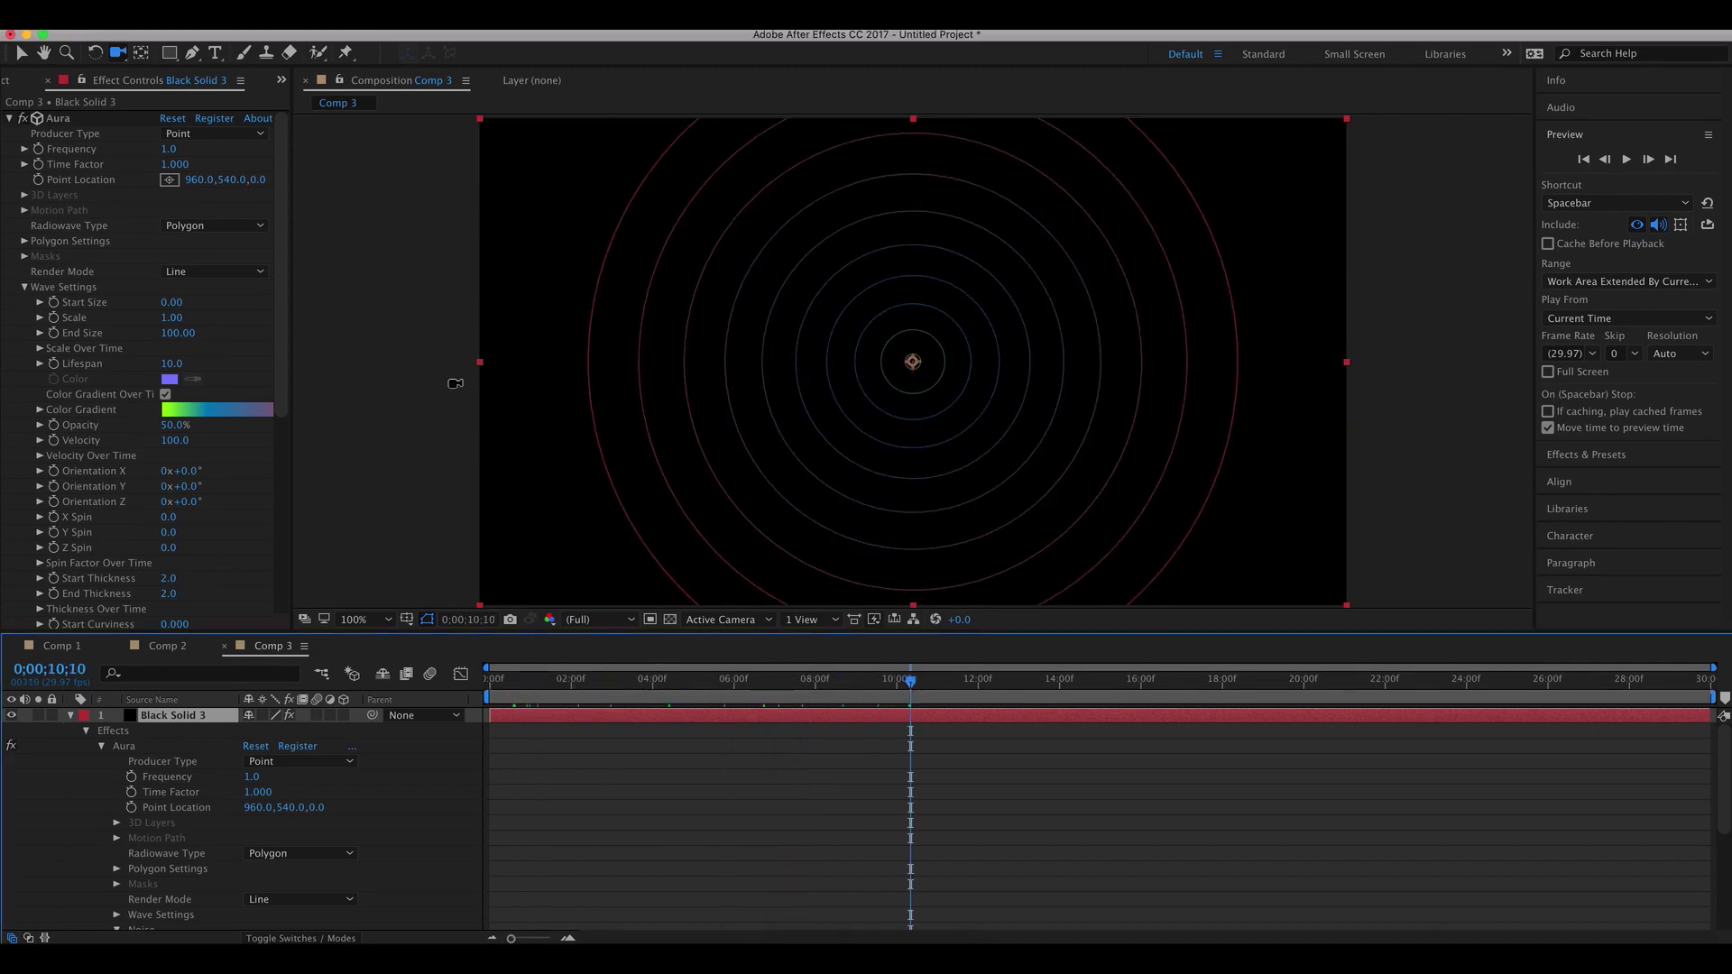
- Keep noise along Path, raise Noise Start and End Amplitude to 500, and scrub to 12;00
scroll(84, 316, "down", 1)
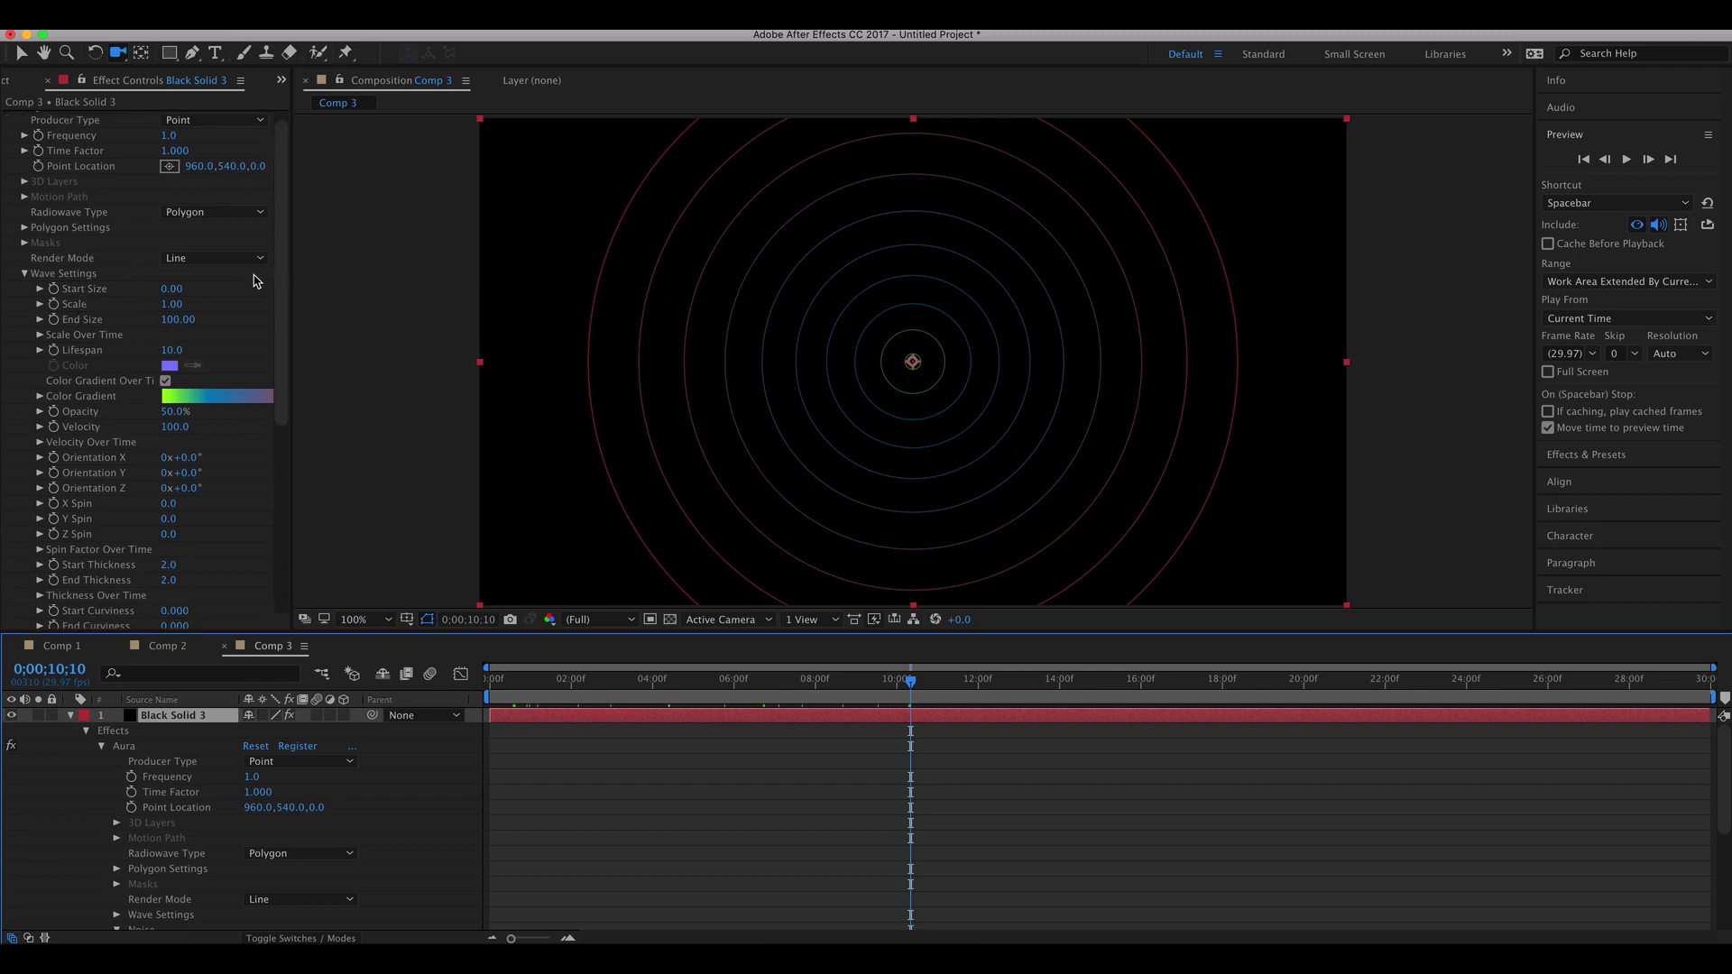
scroll(215, 448, "down", 10)
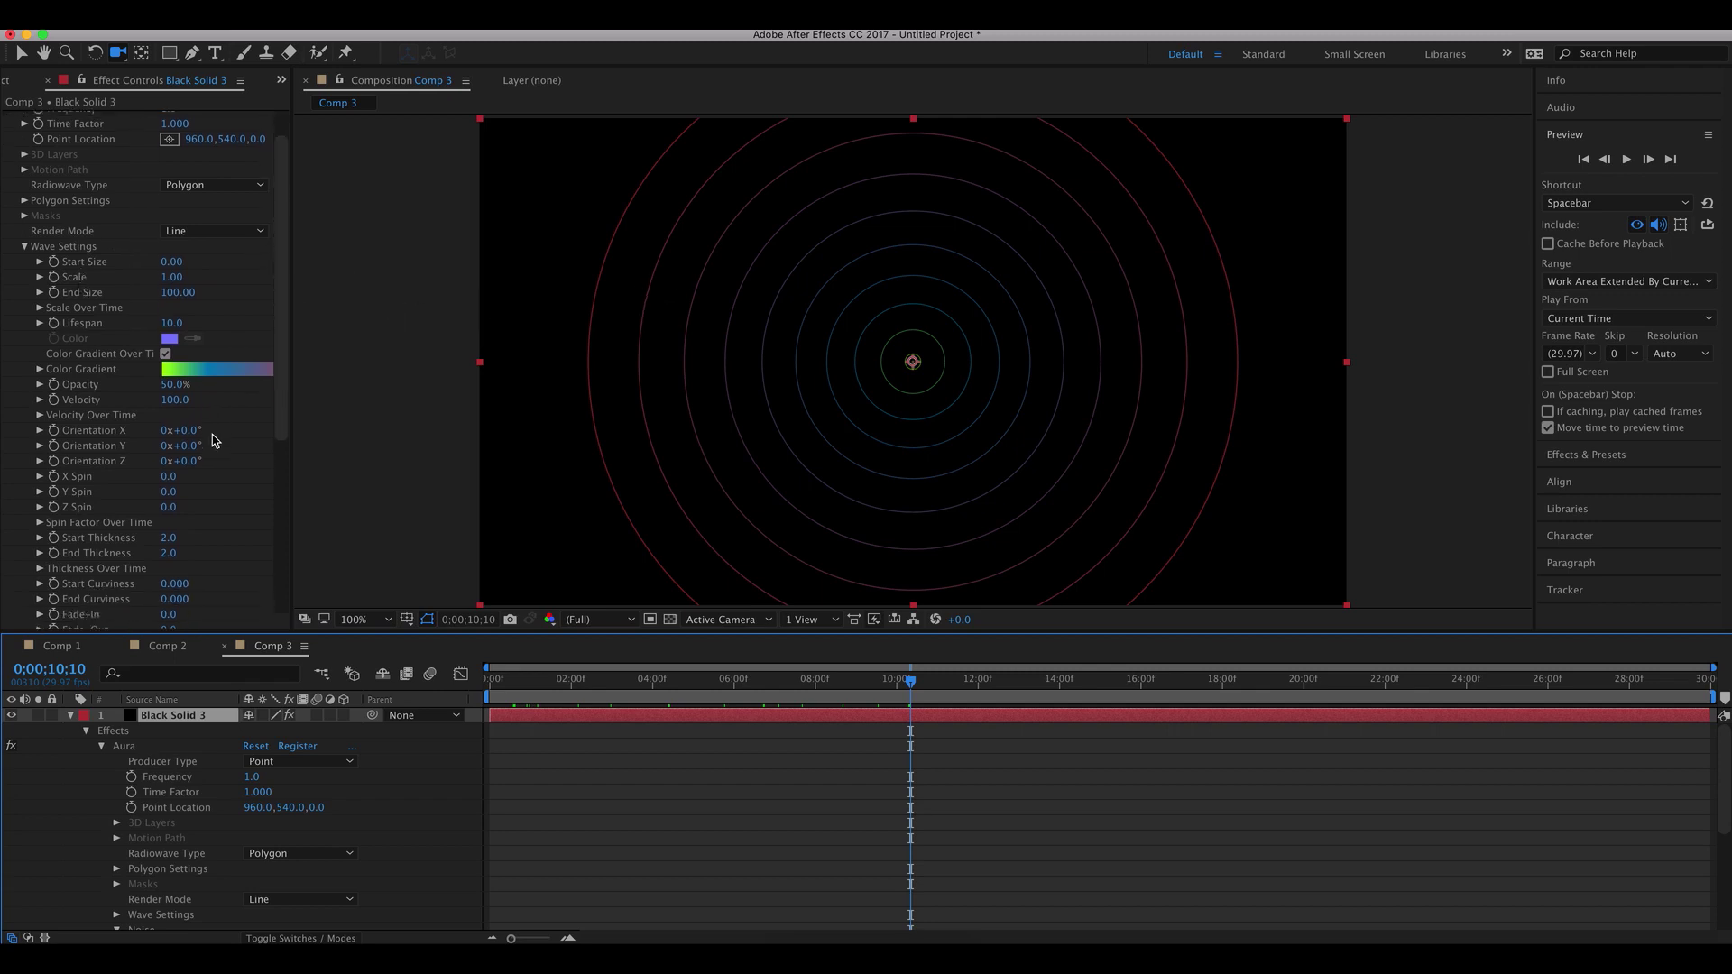
left_click(209, 372)
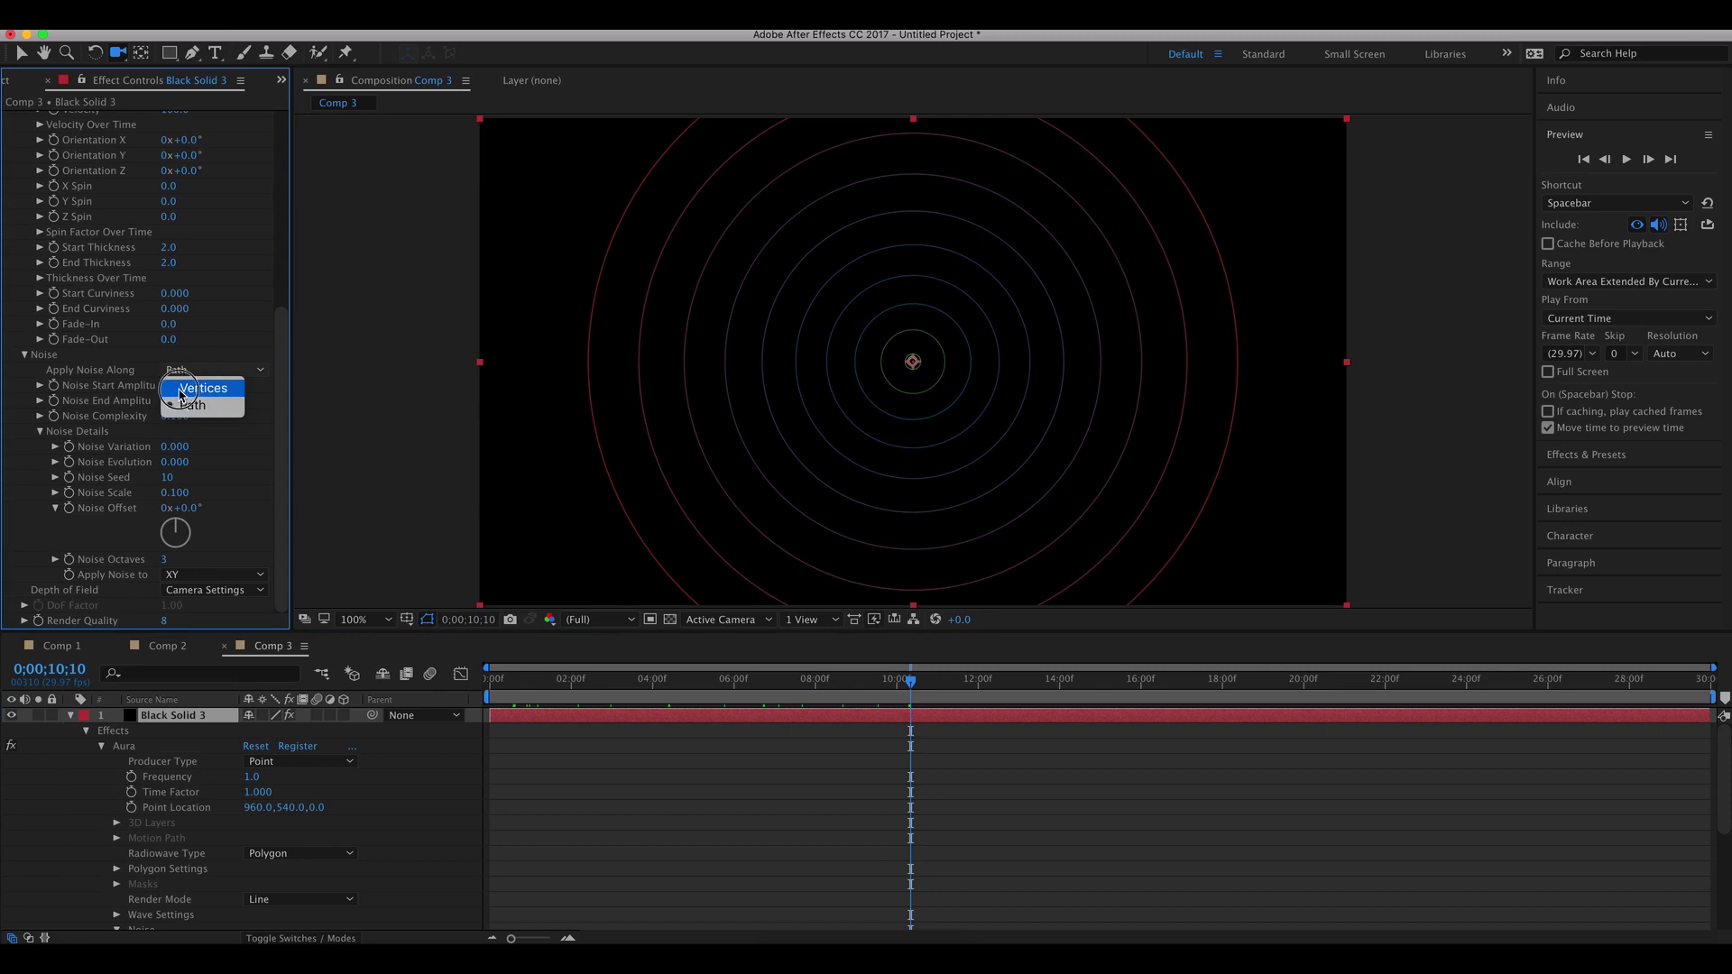
left_click(194, 386)
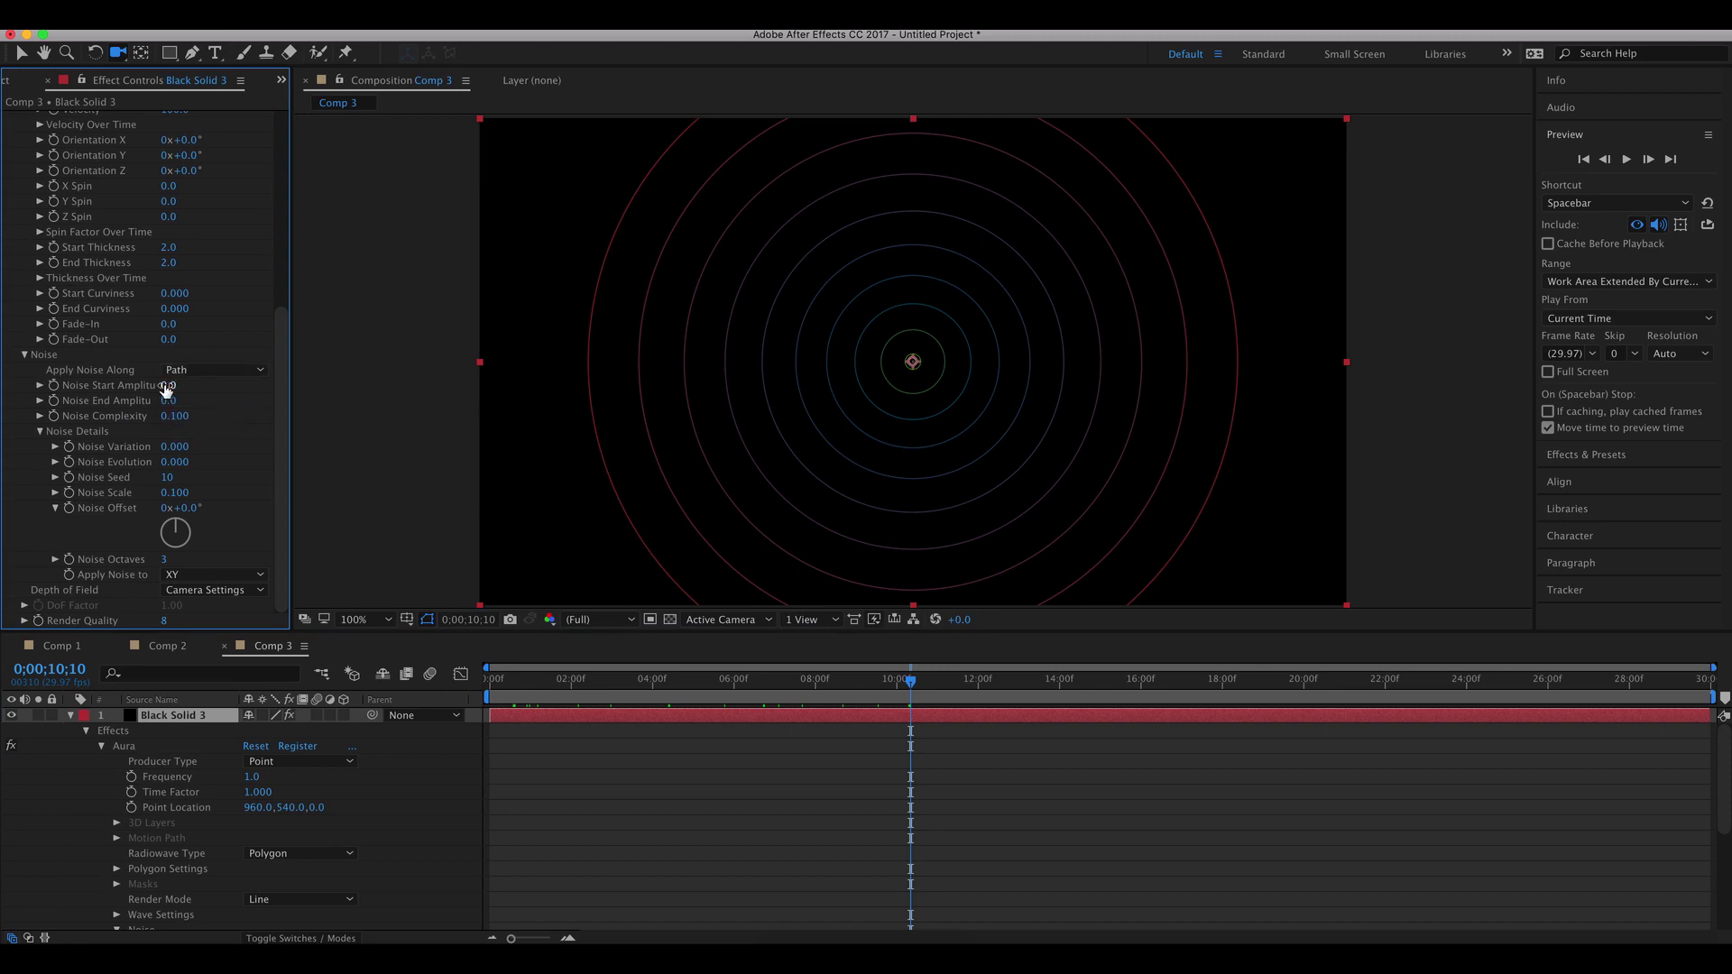
mouse_move(164, 385)
left_mouse_down()
mouse_move(229, 386)
mouse_move(167, 403)
mouse_move(232, 400)
left_mouse_up()
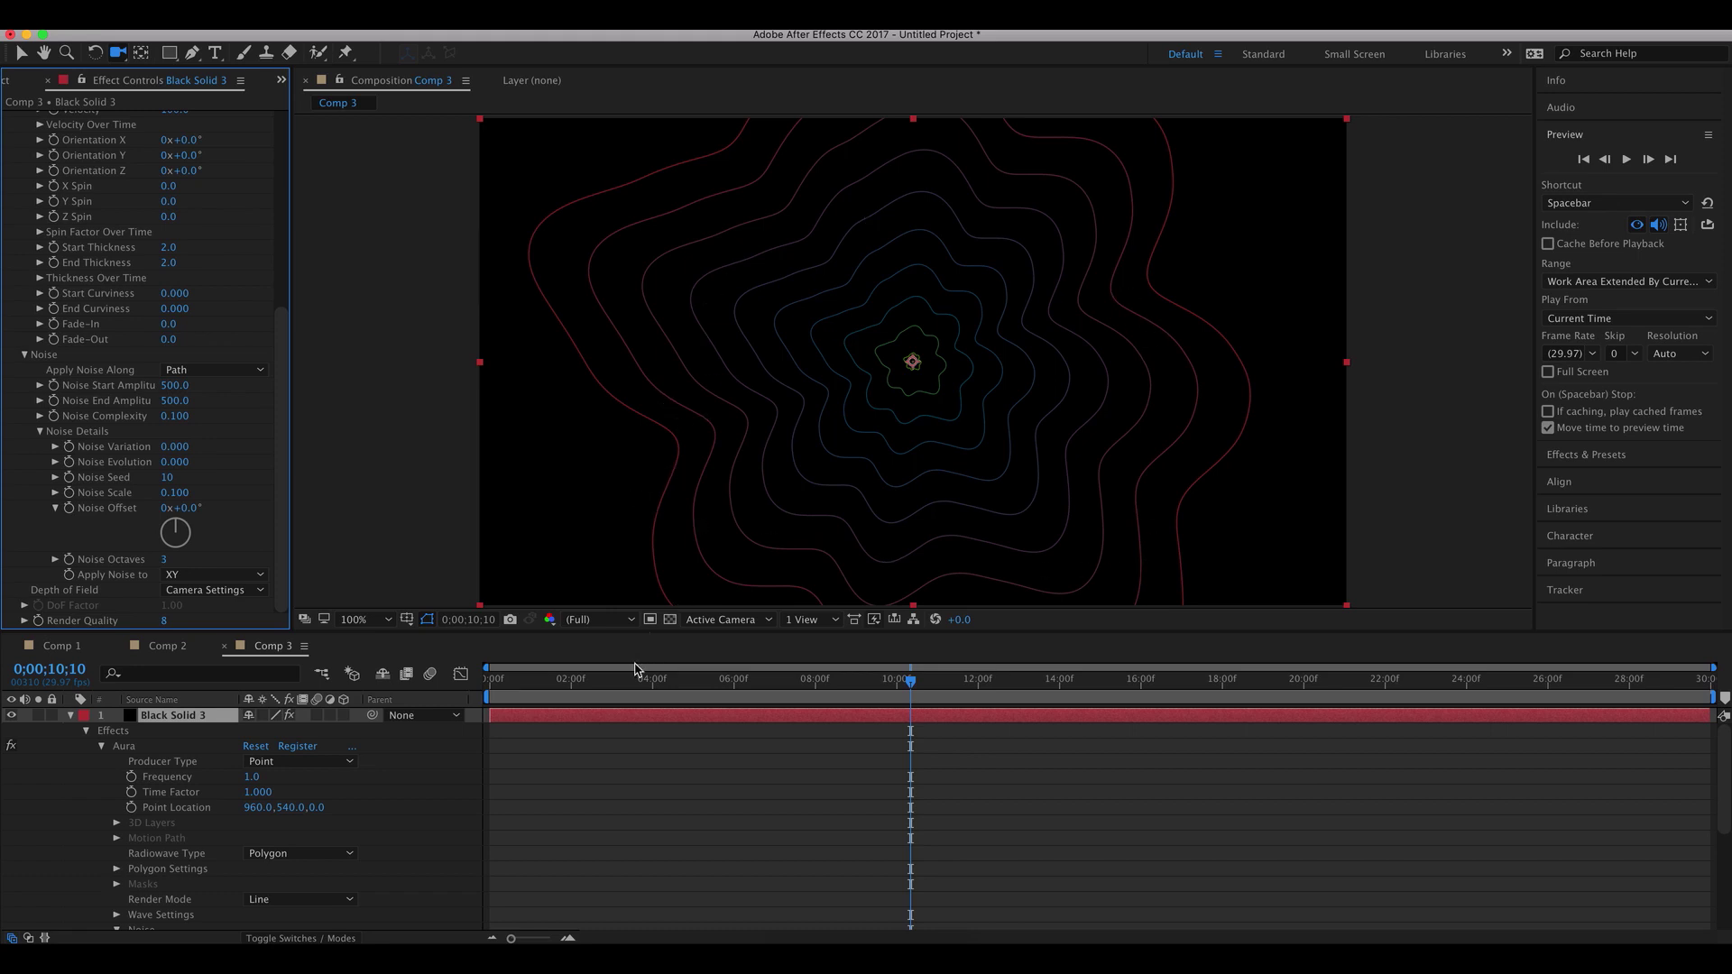
left_click(632, 679)
left_click_drag(628, 679, 978, 680)
scroll(242, 304, "up", 10)
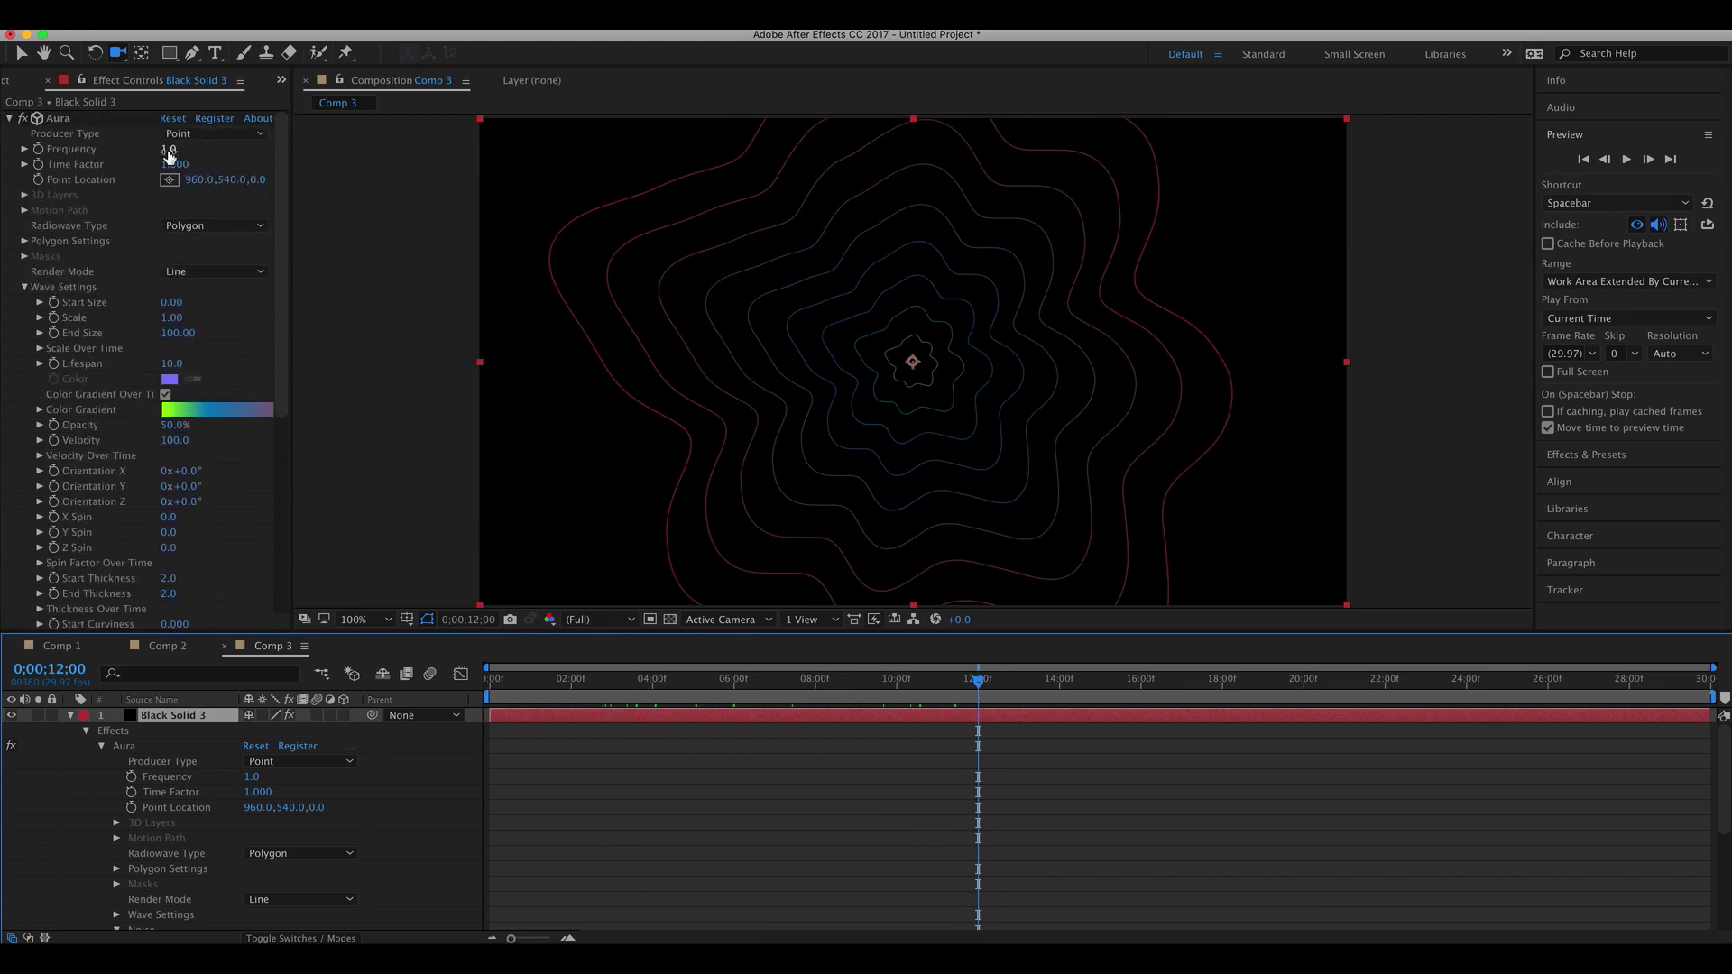
- Set Aura's Frequency to 50
left_click(169, 149)
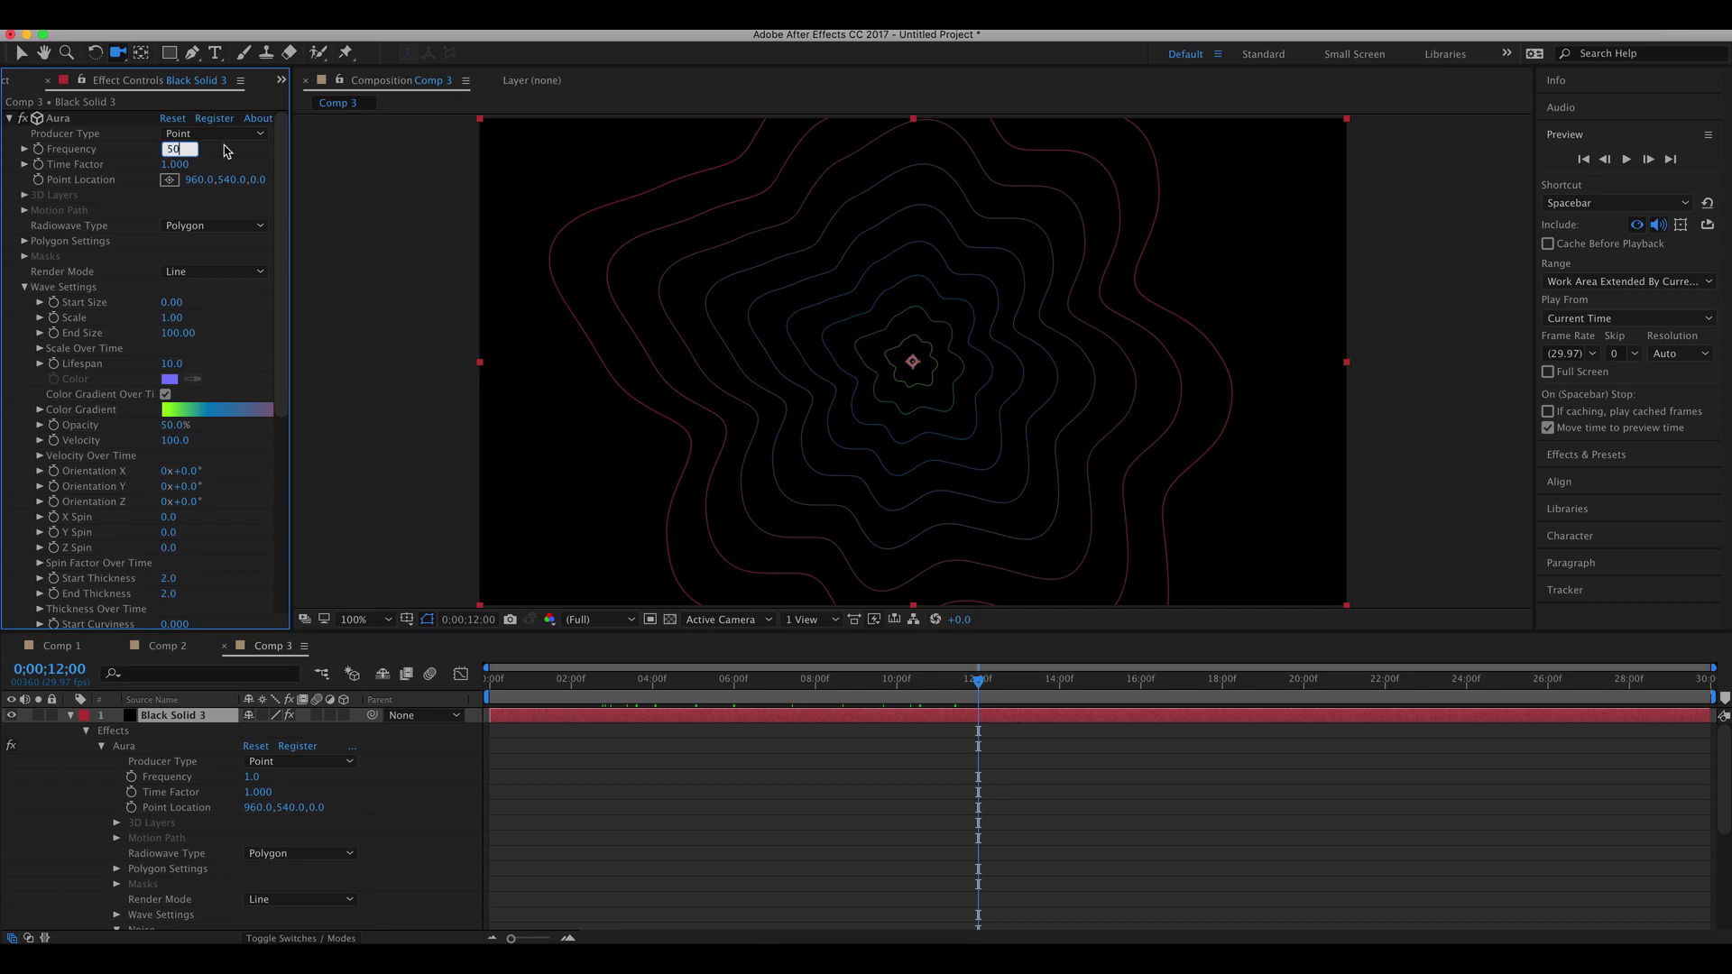
type("50")
key("Return")
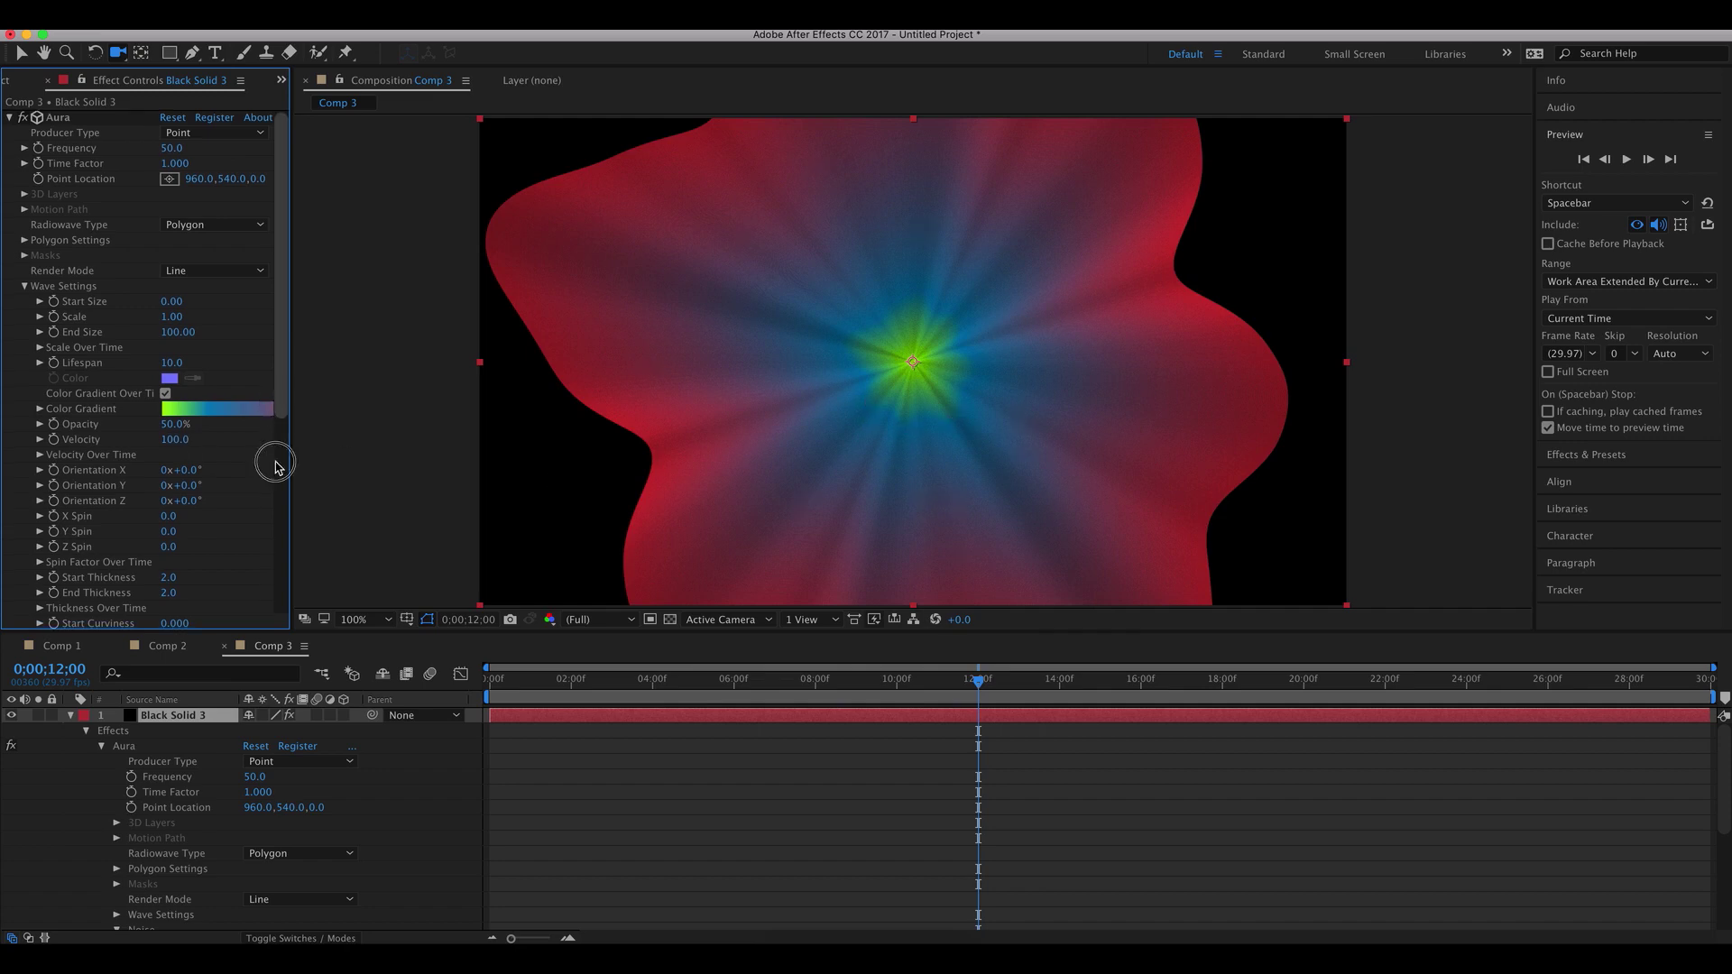
- Set Fade-Out to 2 and Fade-In to 5, then reopen the Fade-In value for editing
scroll(270, 456, "down", 5)
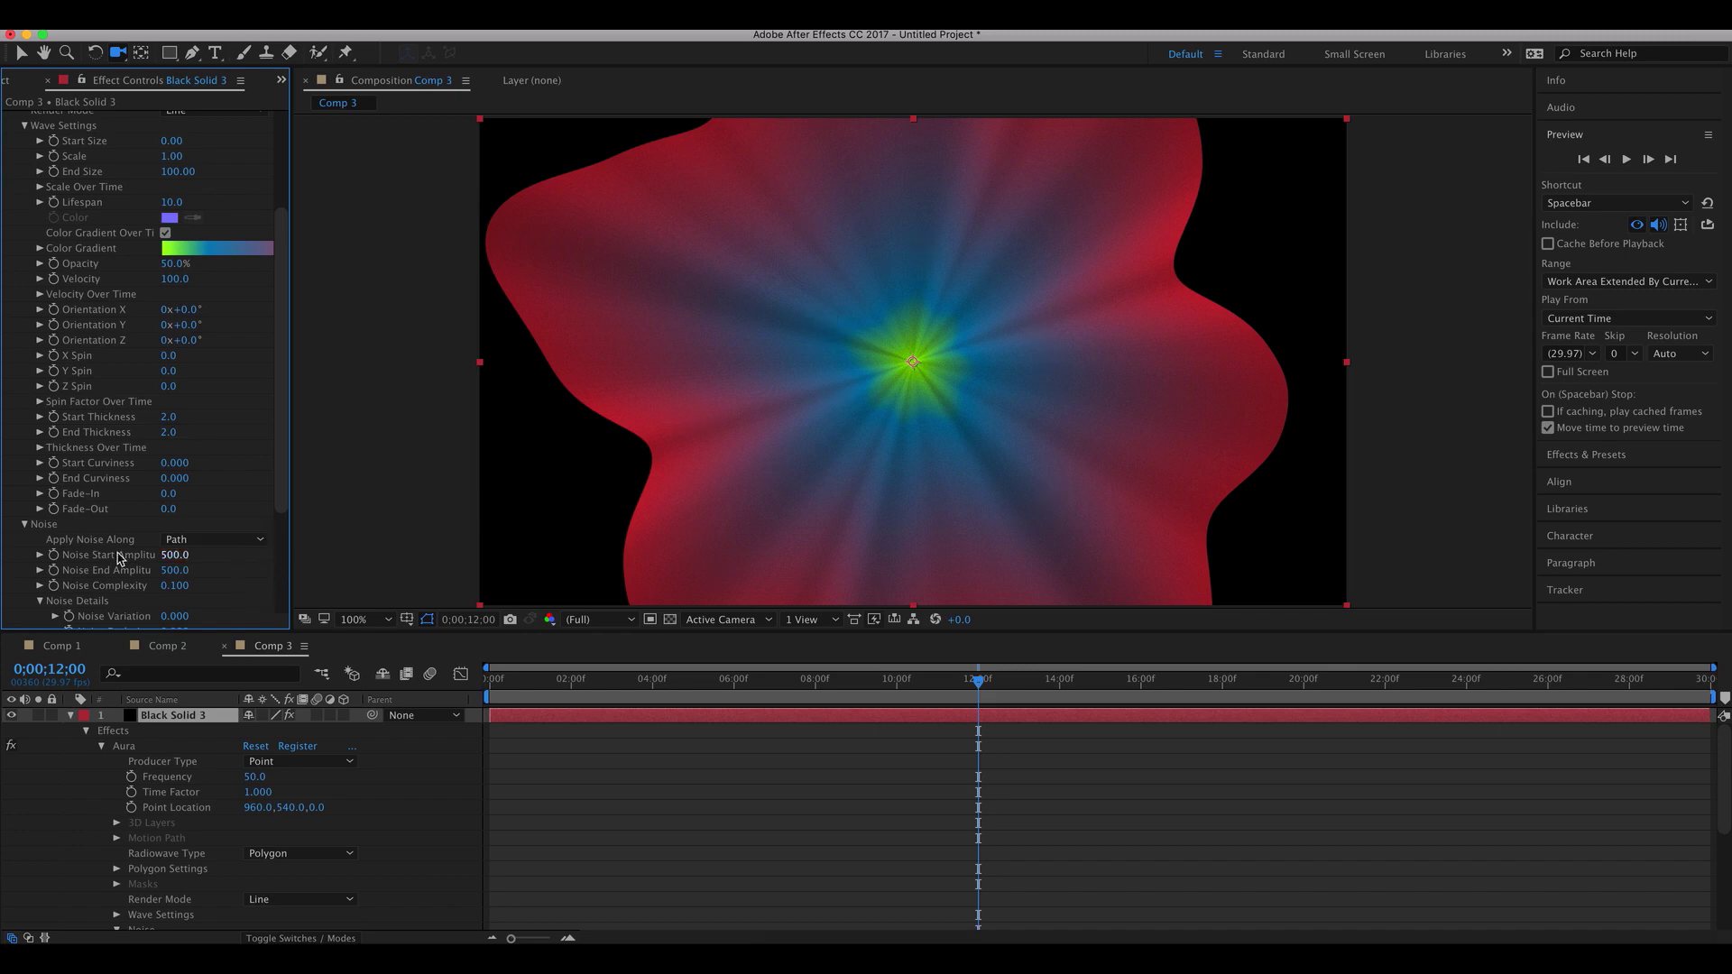
left_click(168, 509)
type("2")
key("Return")
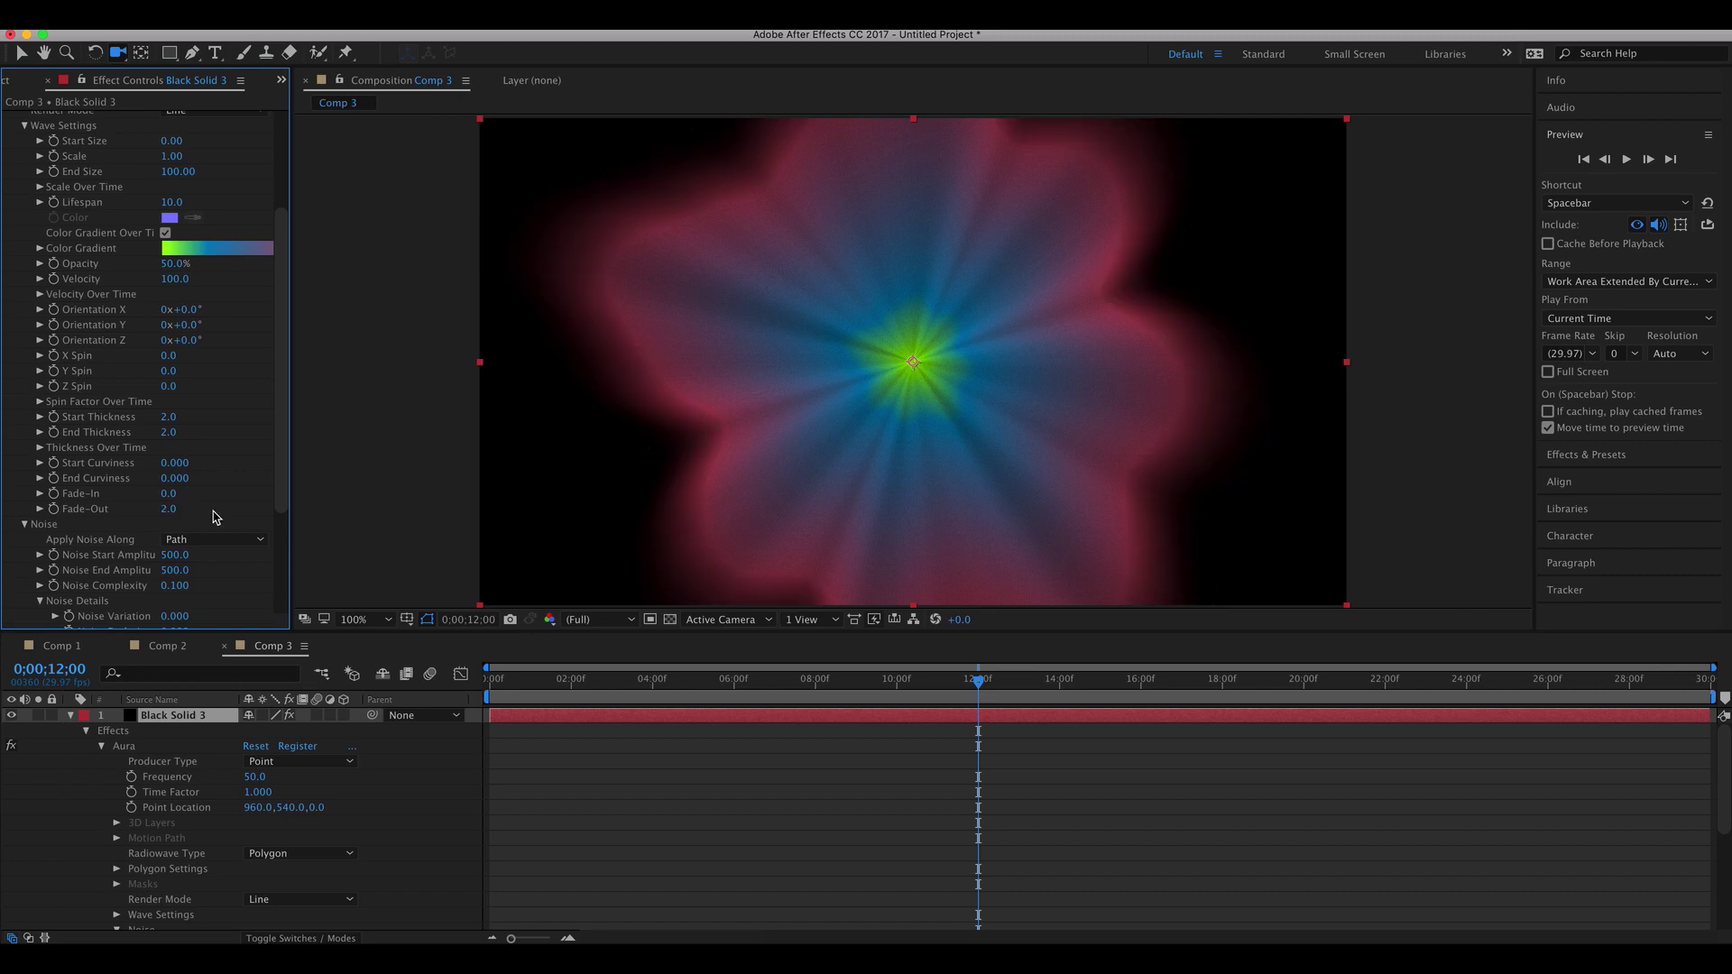
left_click(168, 494)
type("5")
key("Return")
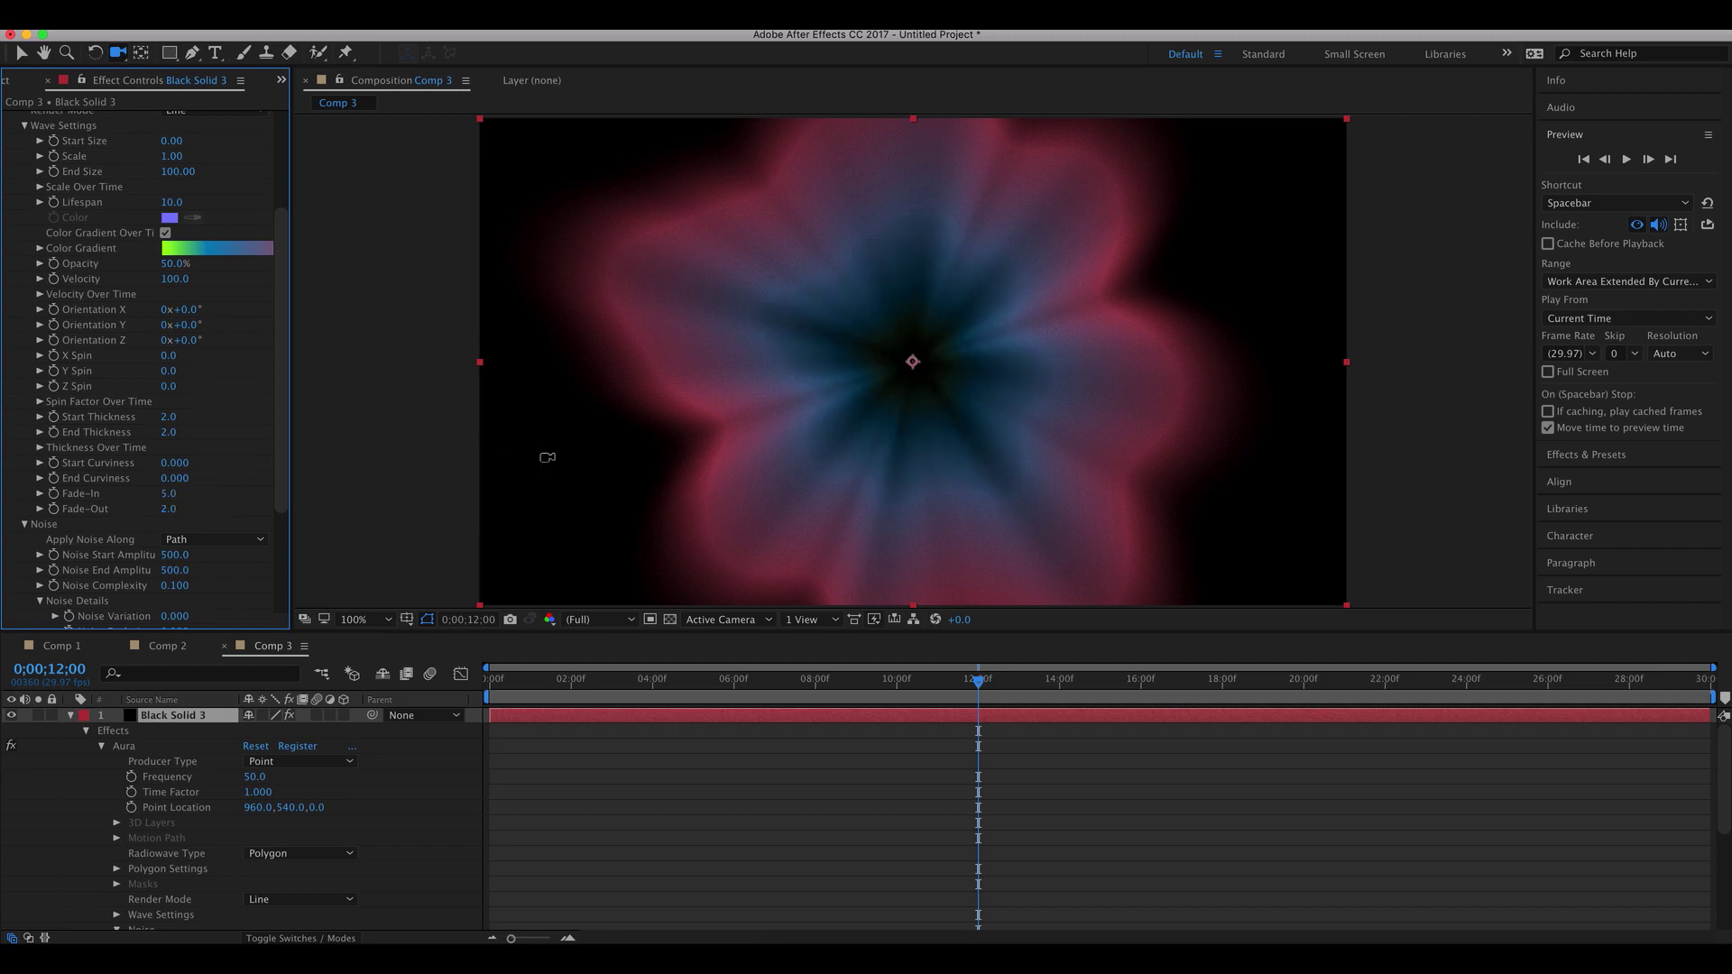
left_click(170, 495)
- Set the Aura Fade-In to 3 and add a new camera with default settings
type("3")
key("Return")
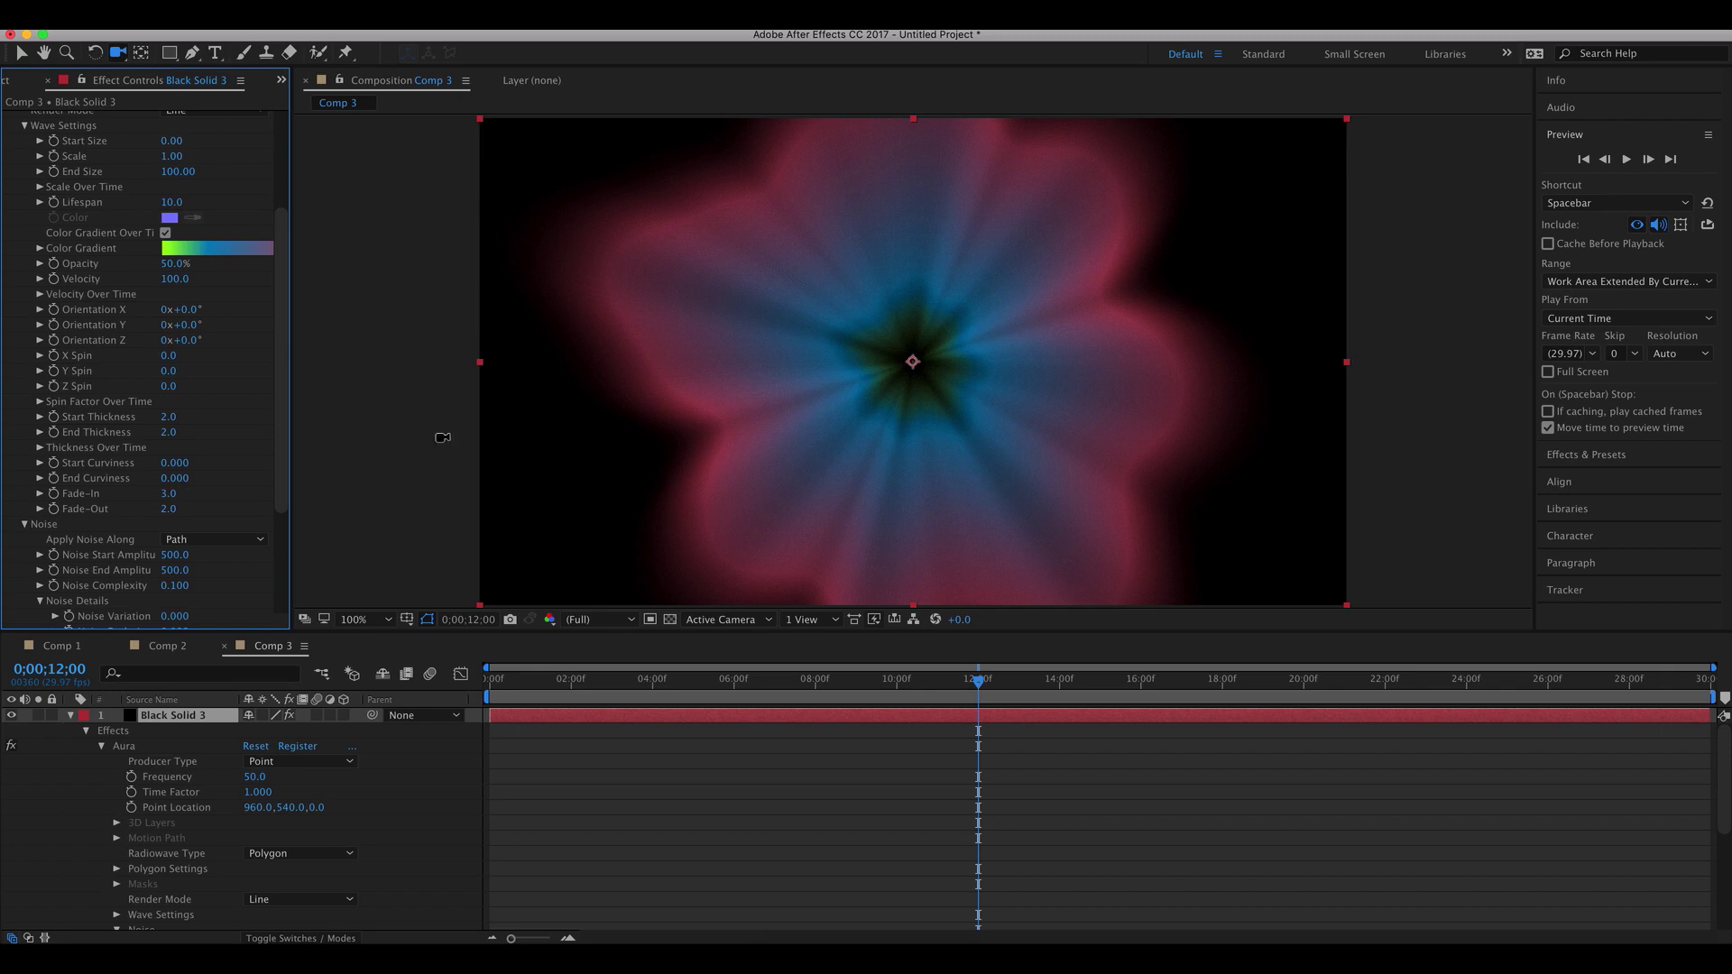
right_click(326, 361)
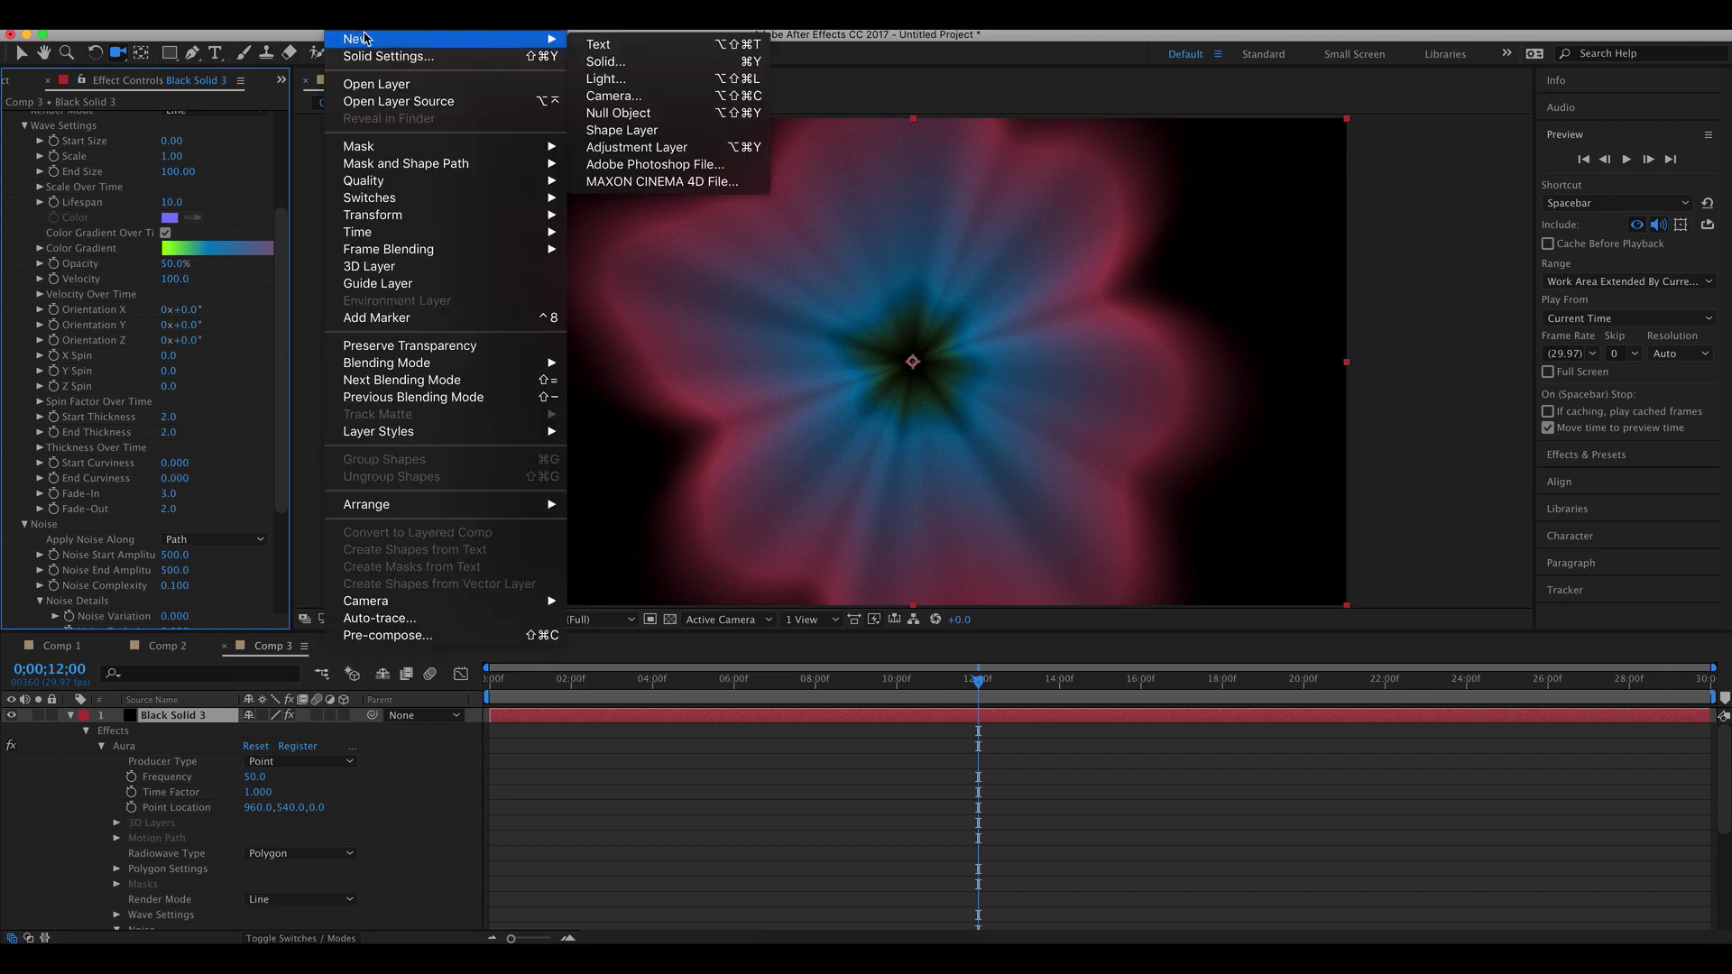
left_click(668, 87)
left_click(1146, 688)
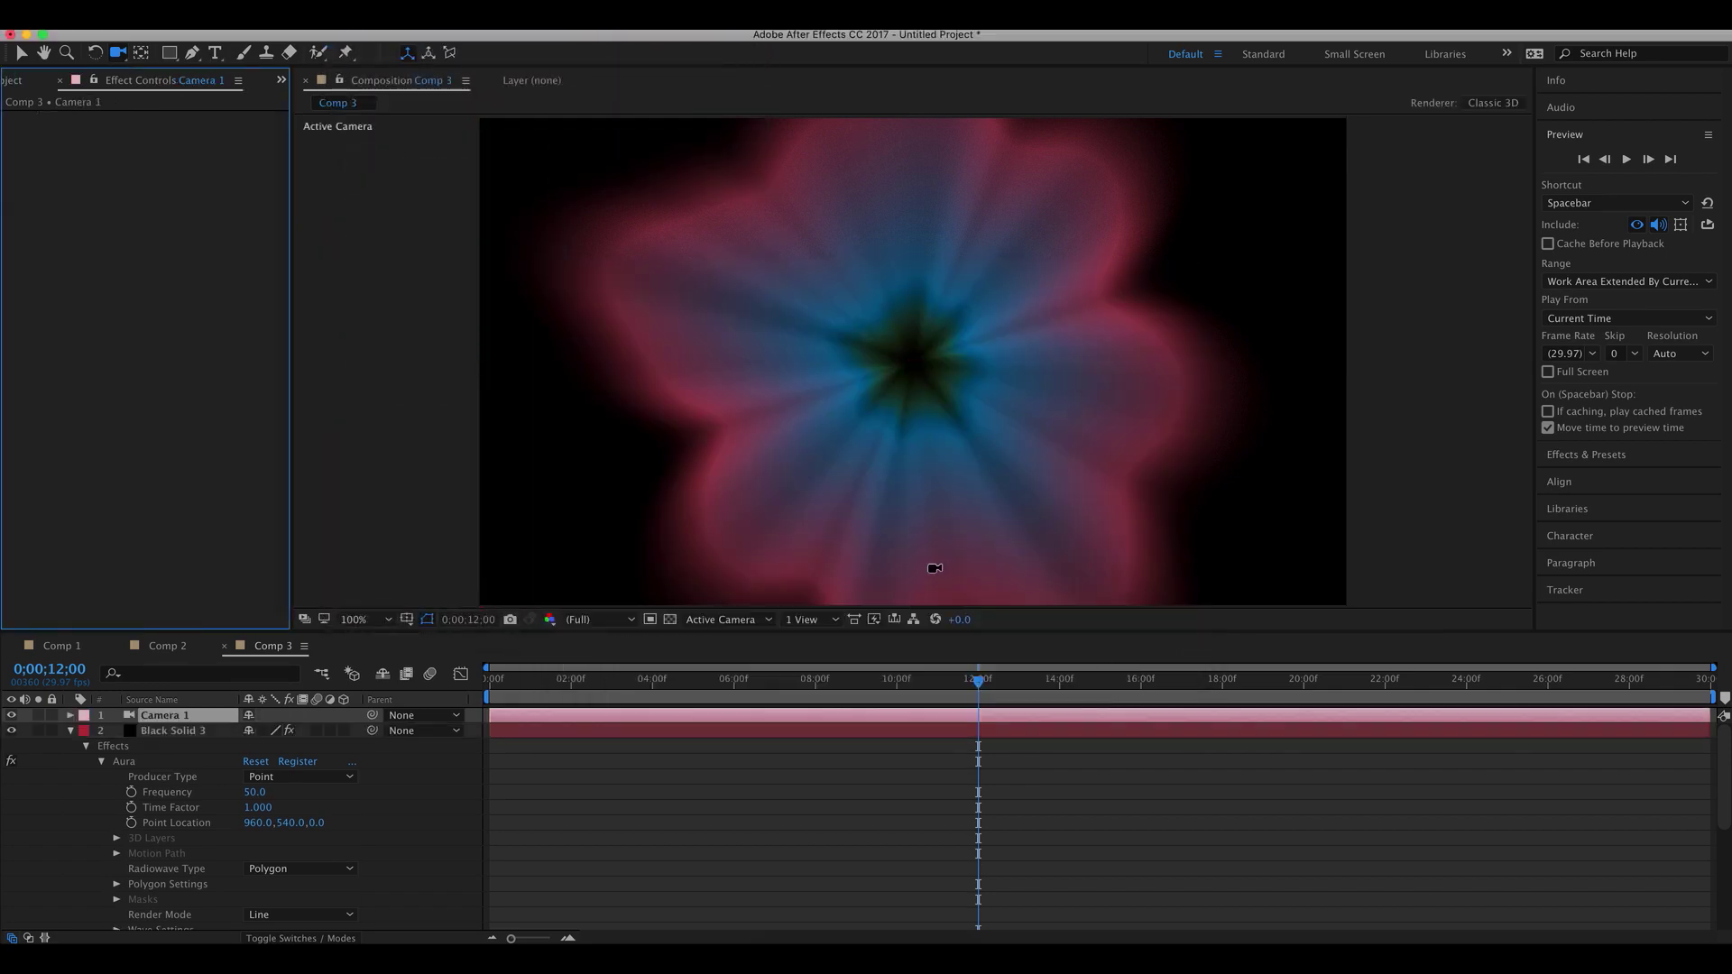
- Orbit and track the camera to view the bloom from the side as a red-blue cone
left_click_drag(839, 495, 920, 501)
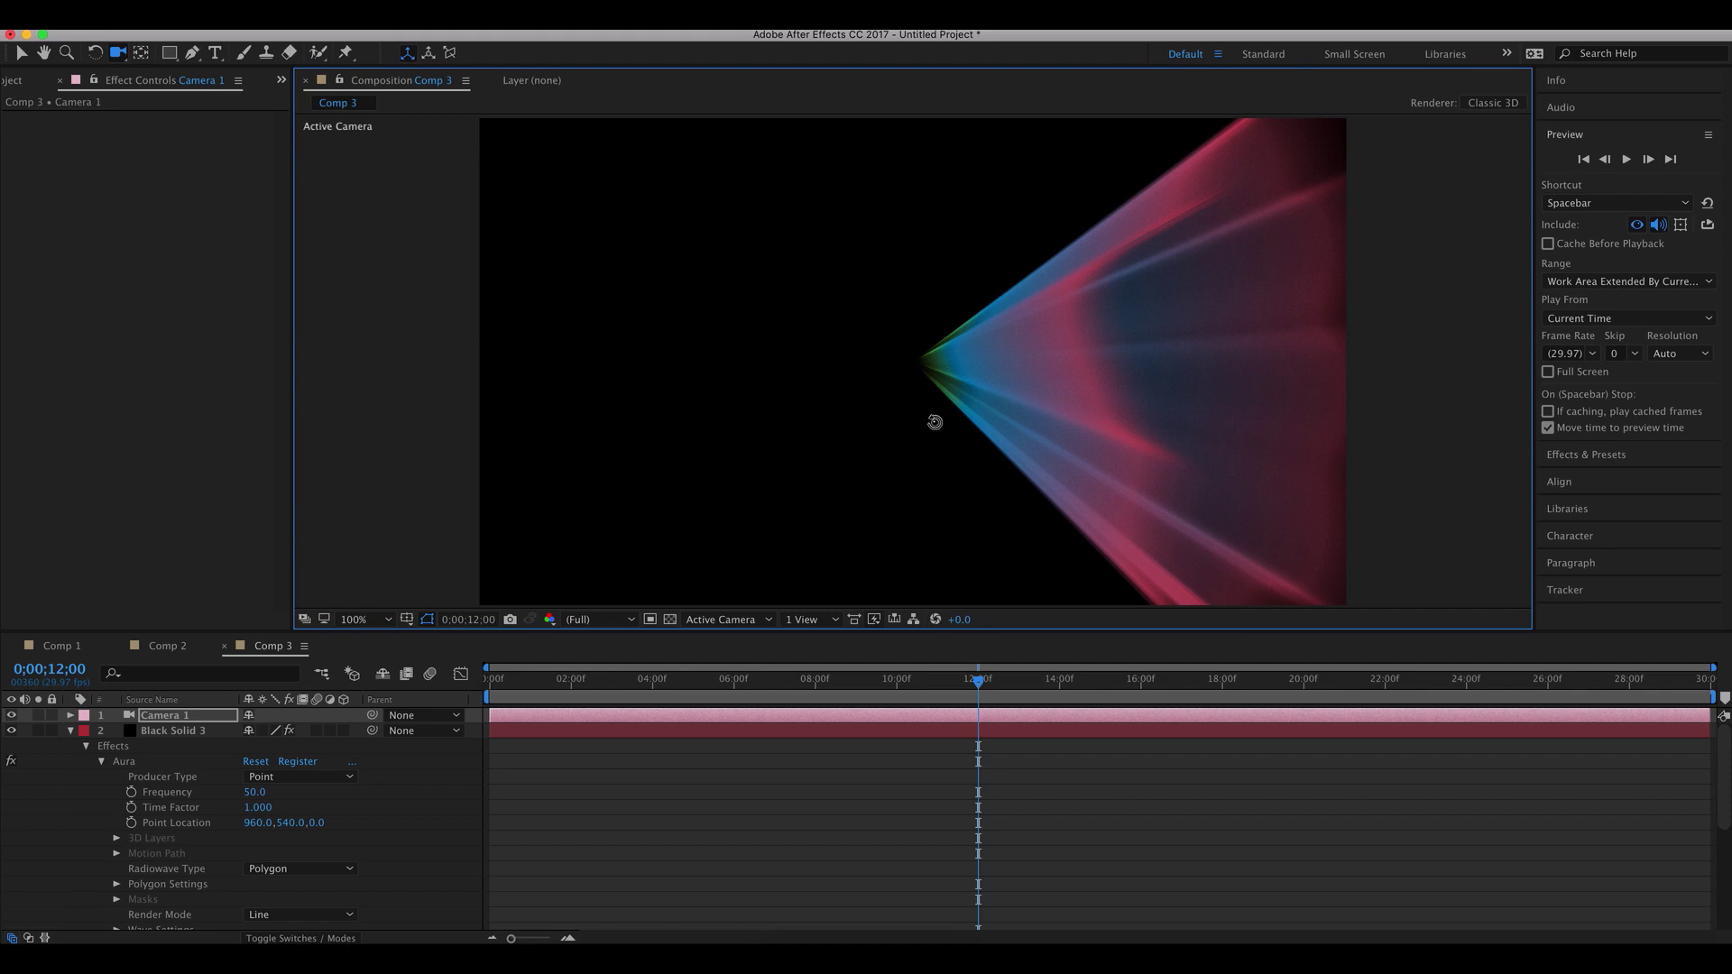
key("c")
right_click(929, 390)
key("Escape")
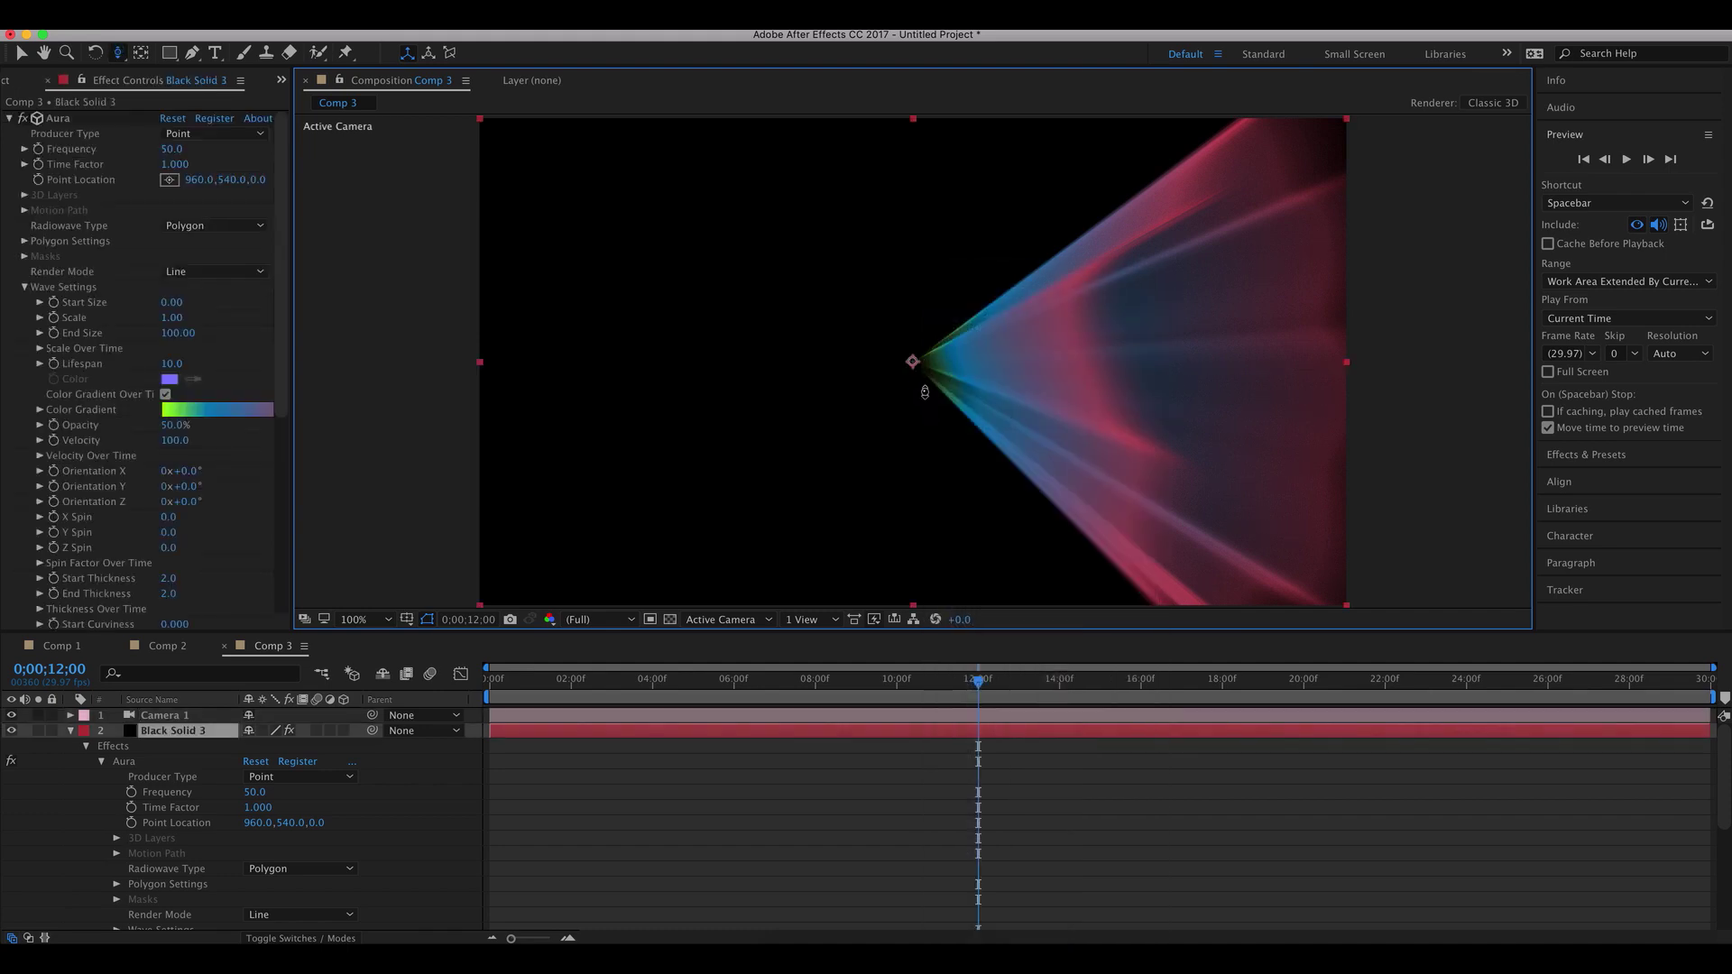
left_click_drag(916, 503, 912, 548)
key("c")
left_click_drag(905, 472, 722, 471)
key("c")
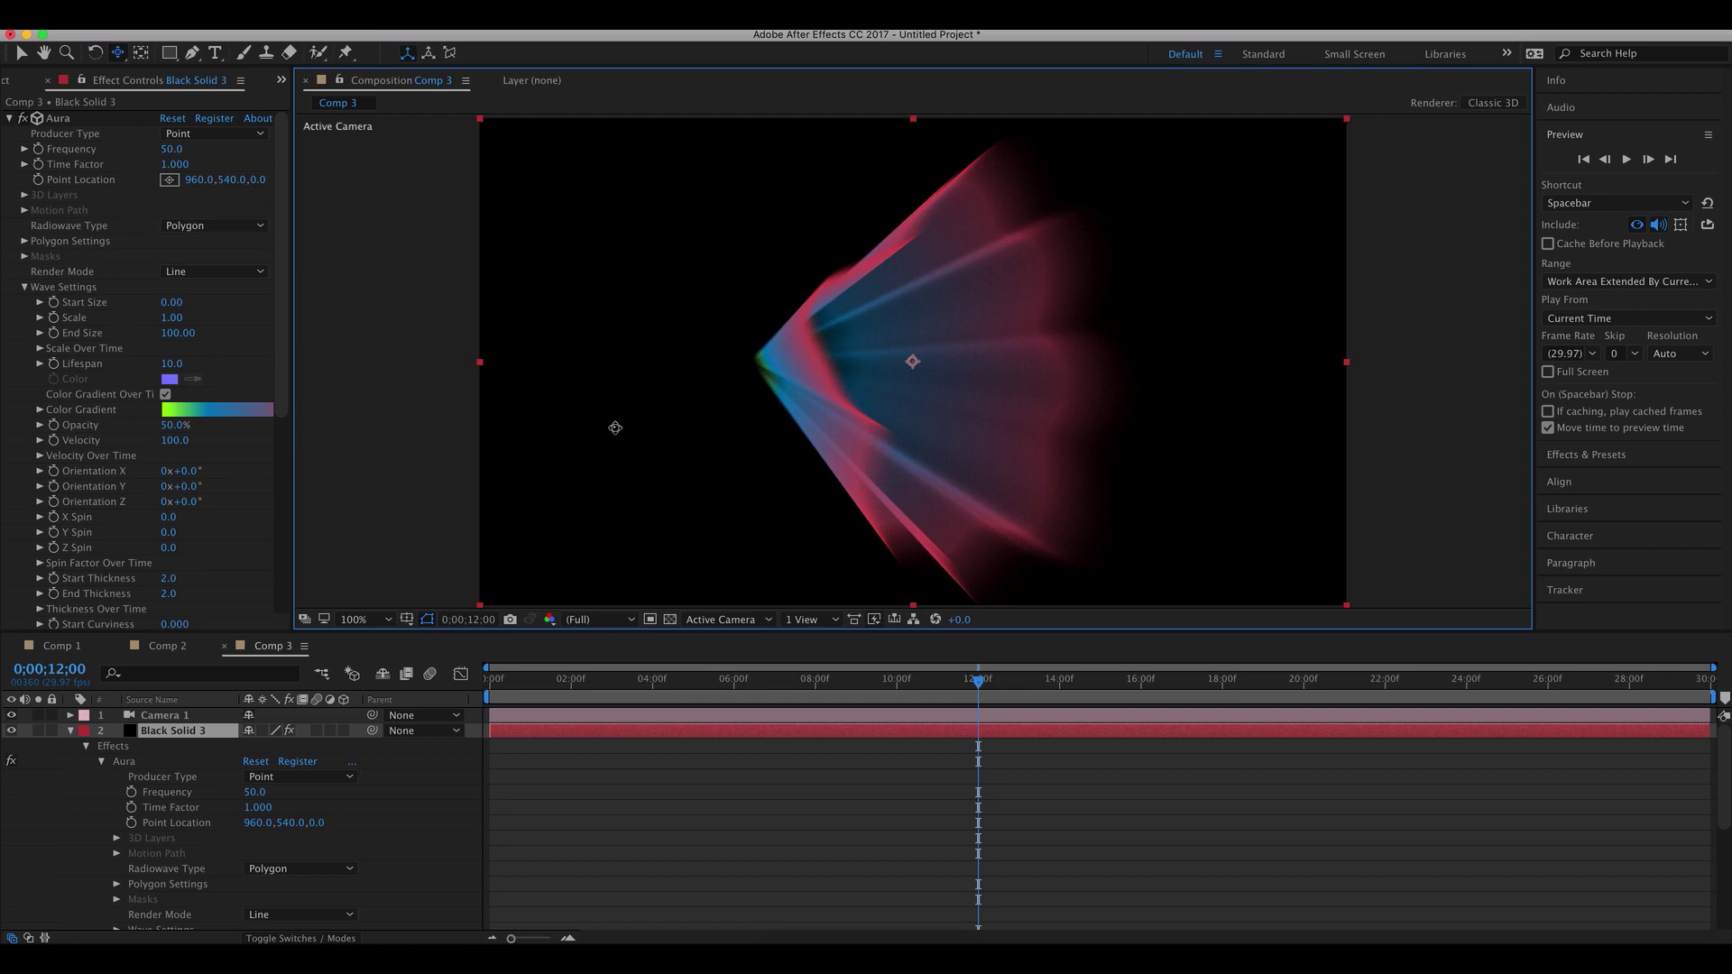
- Collapse the Aura noise settings and turn depth of field off
scroll(288, 388, "down", 10)
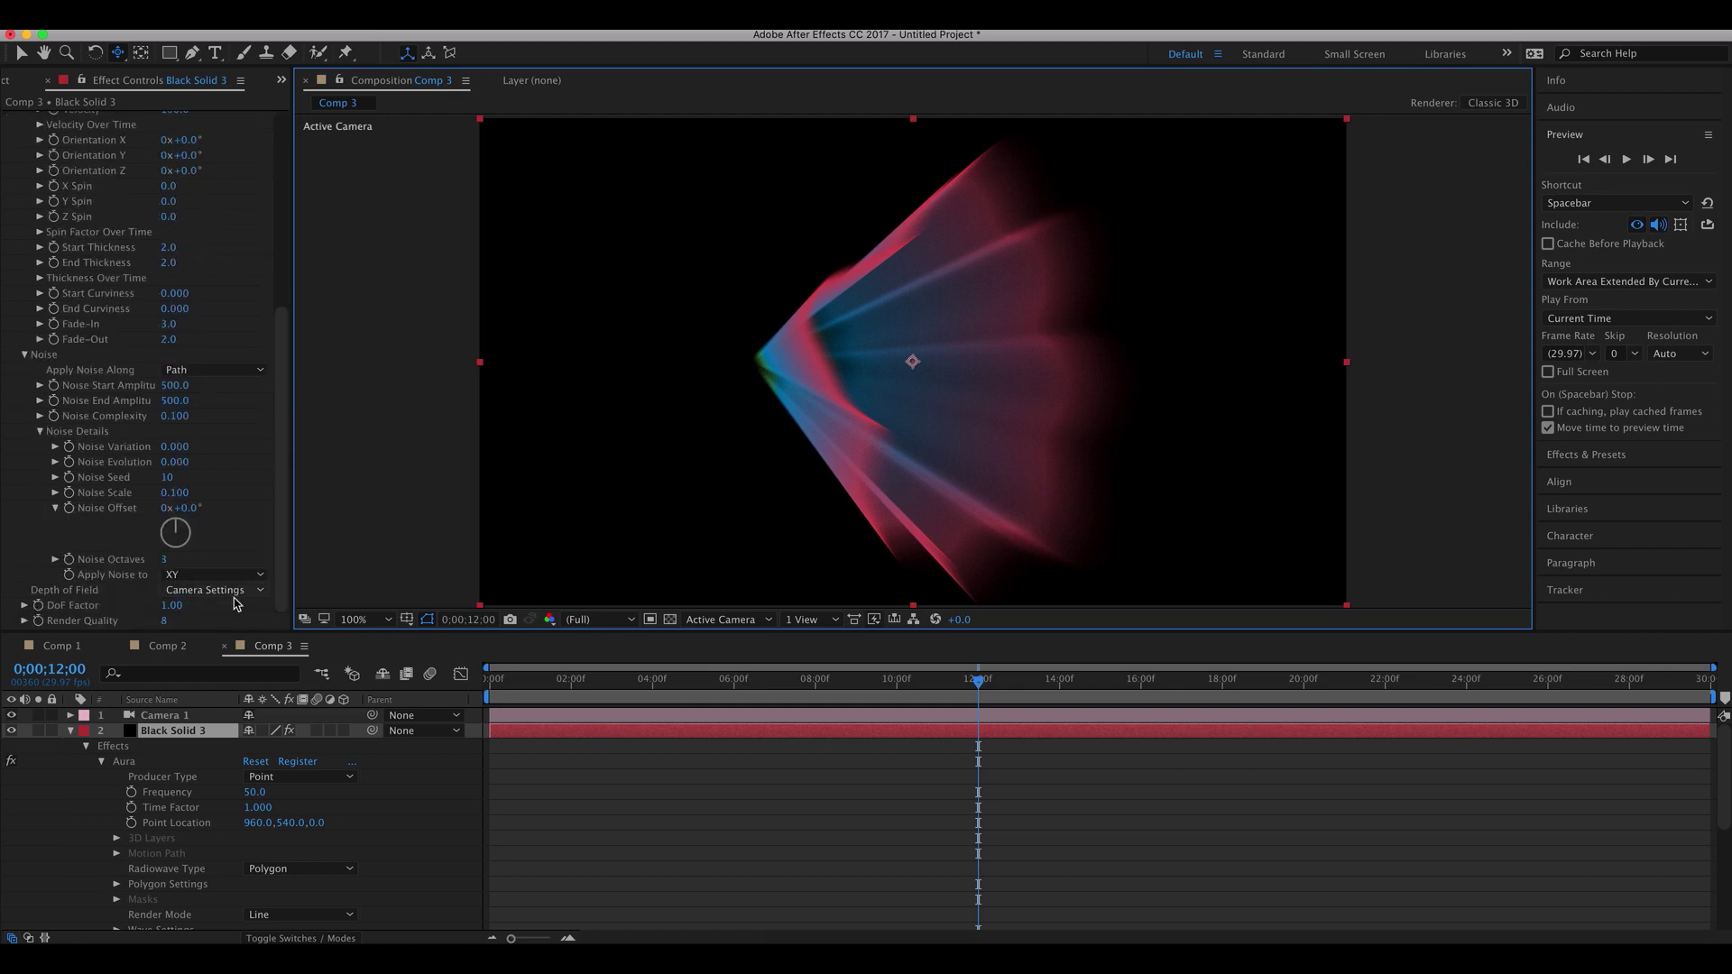
left_click(24, 357)
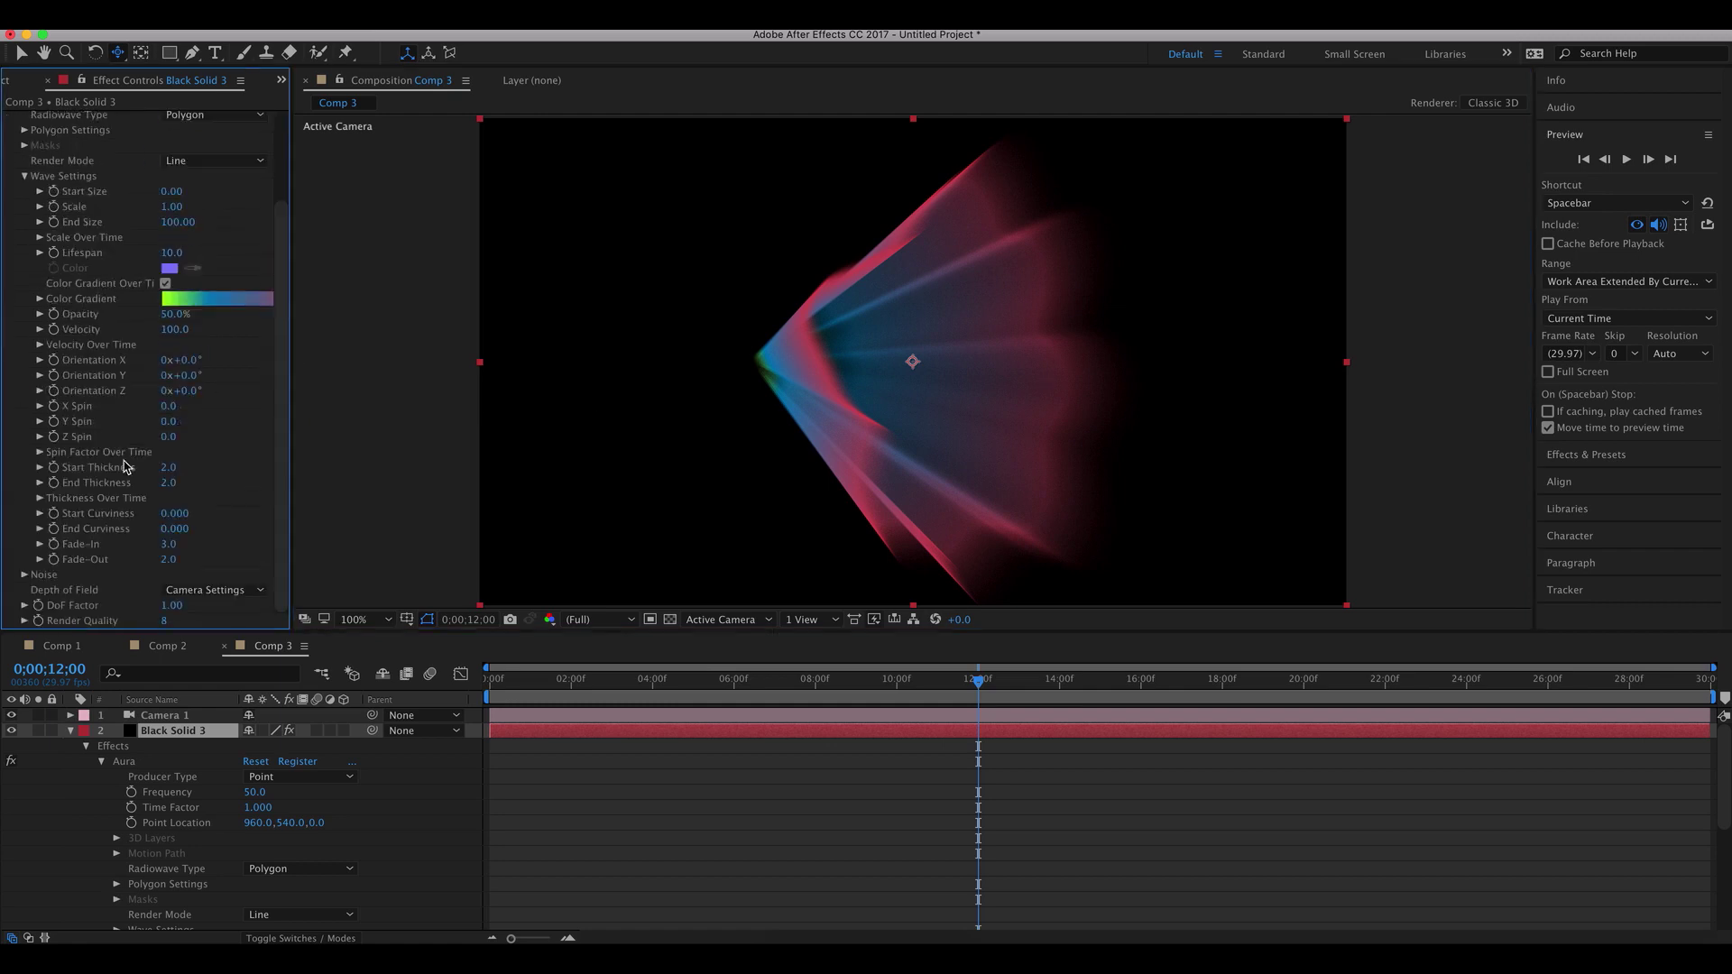
left_click(190, 590)
left_click(185, 607)
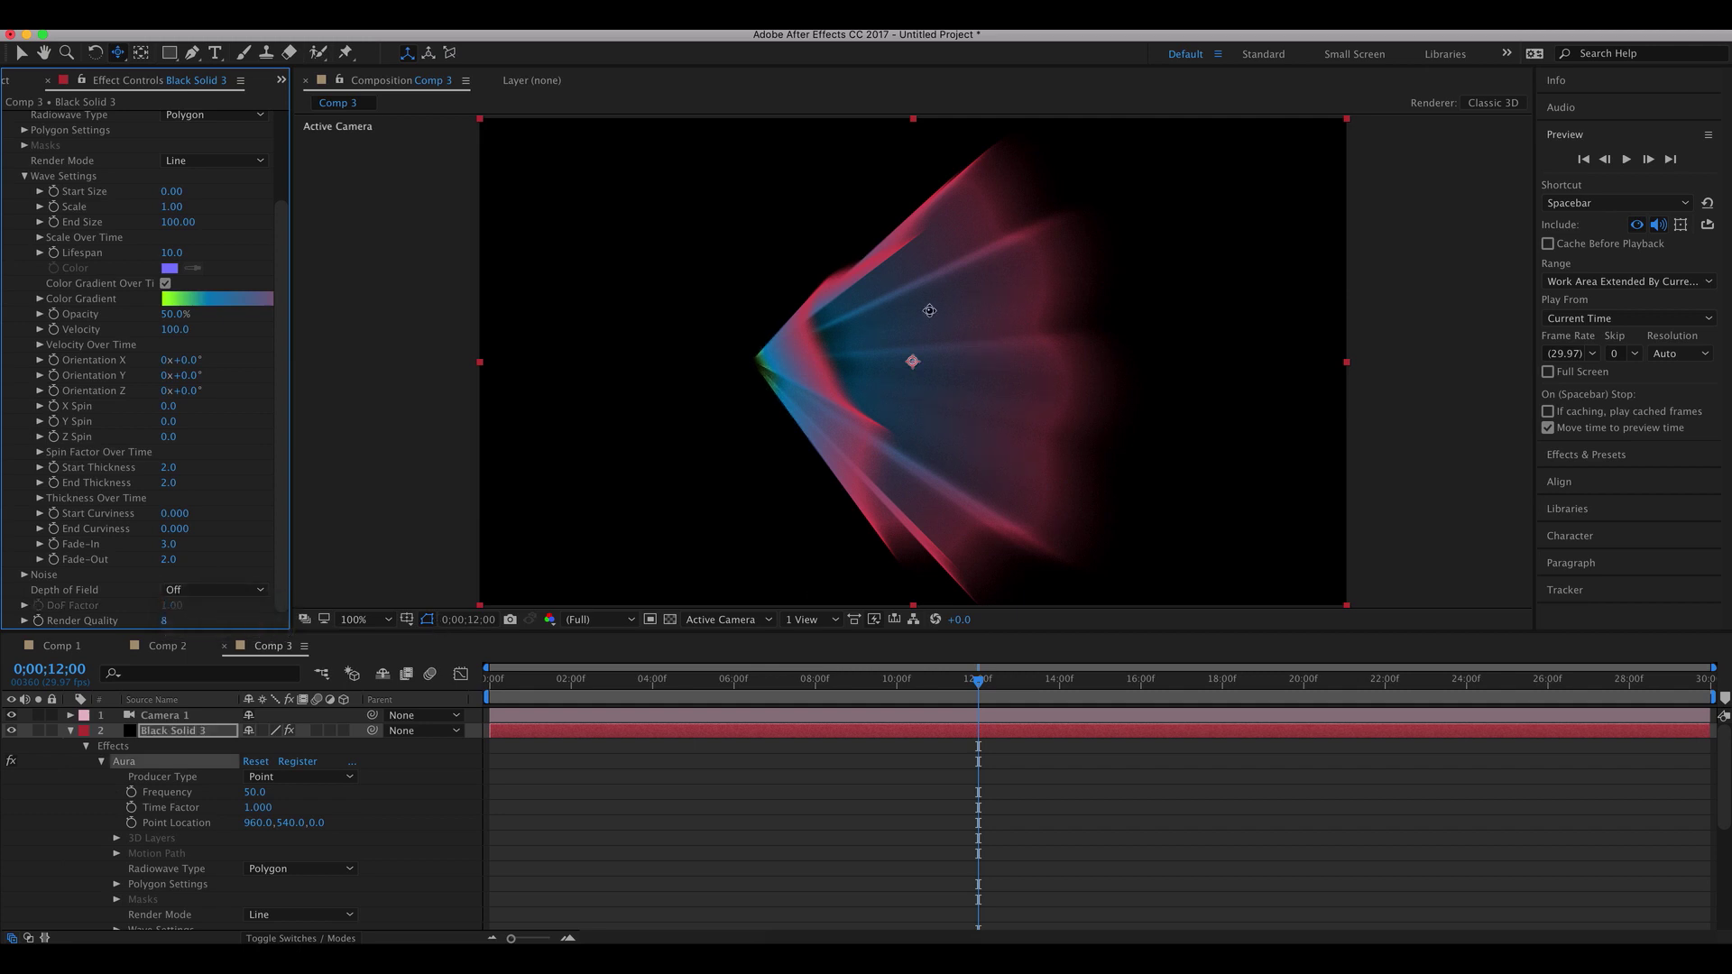
- Orbit the camera slightly around the wave fan, then fold away the Wave Settings group
left_click(869, 463)
key("c")
left_click_drag(868, 462, 871, 462)
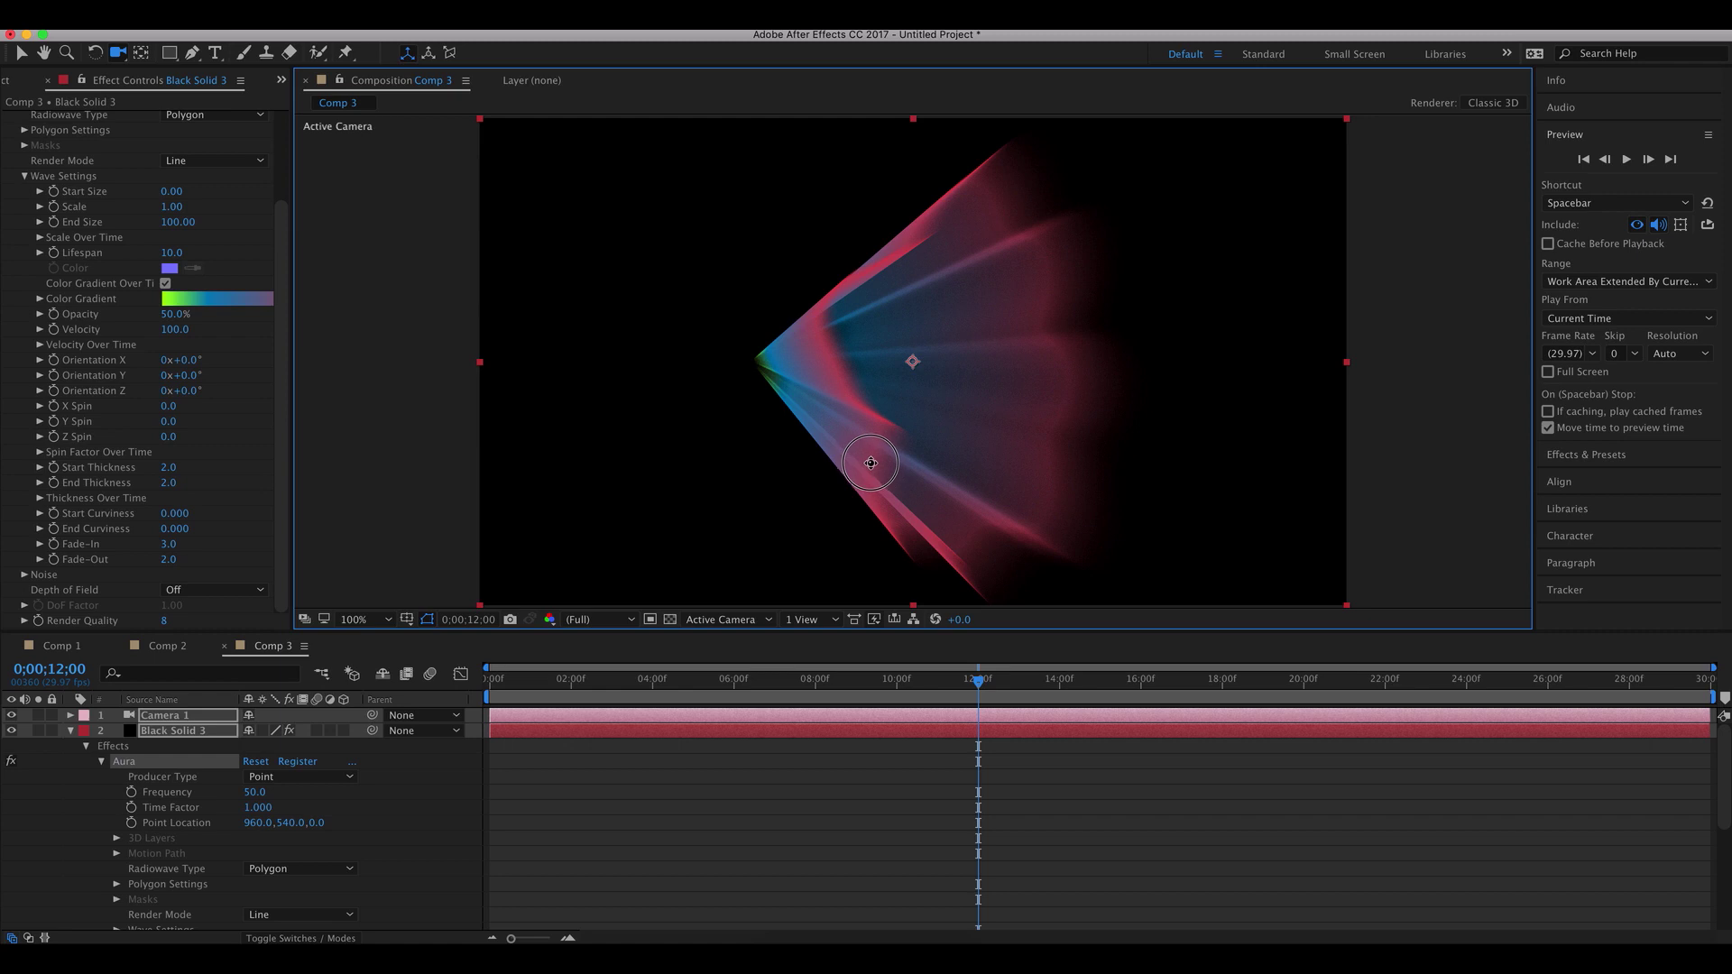
left_click_drag(871, 462, 873, 466)
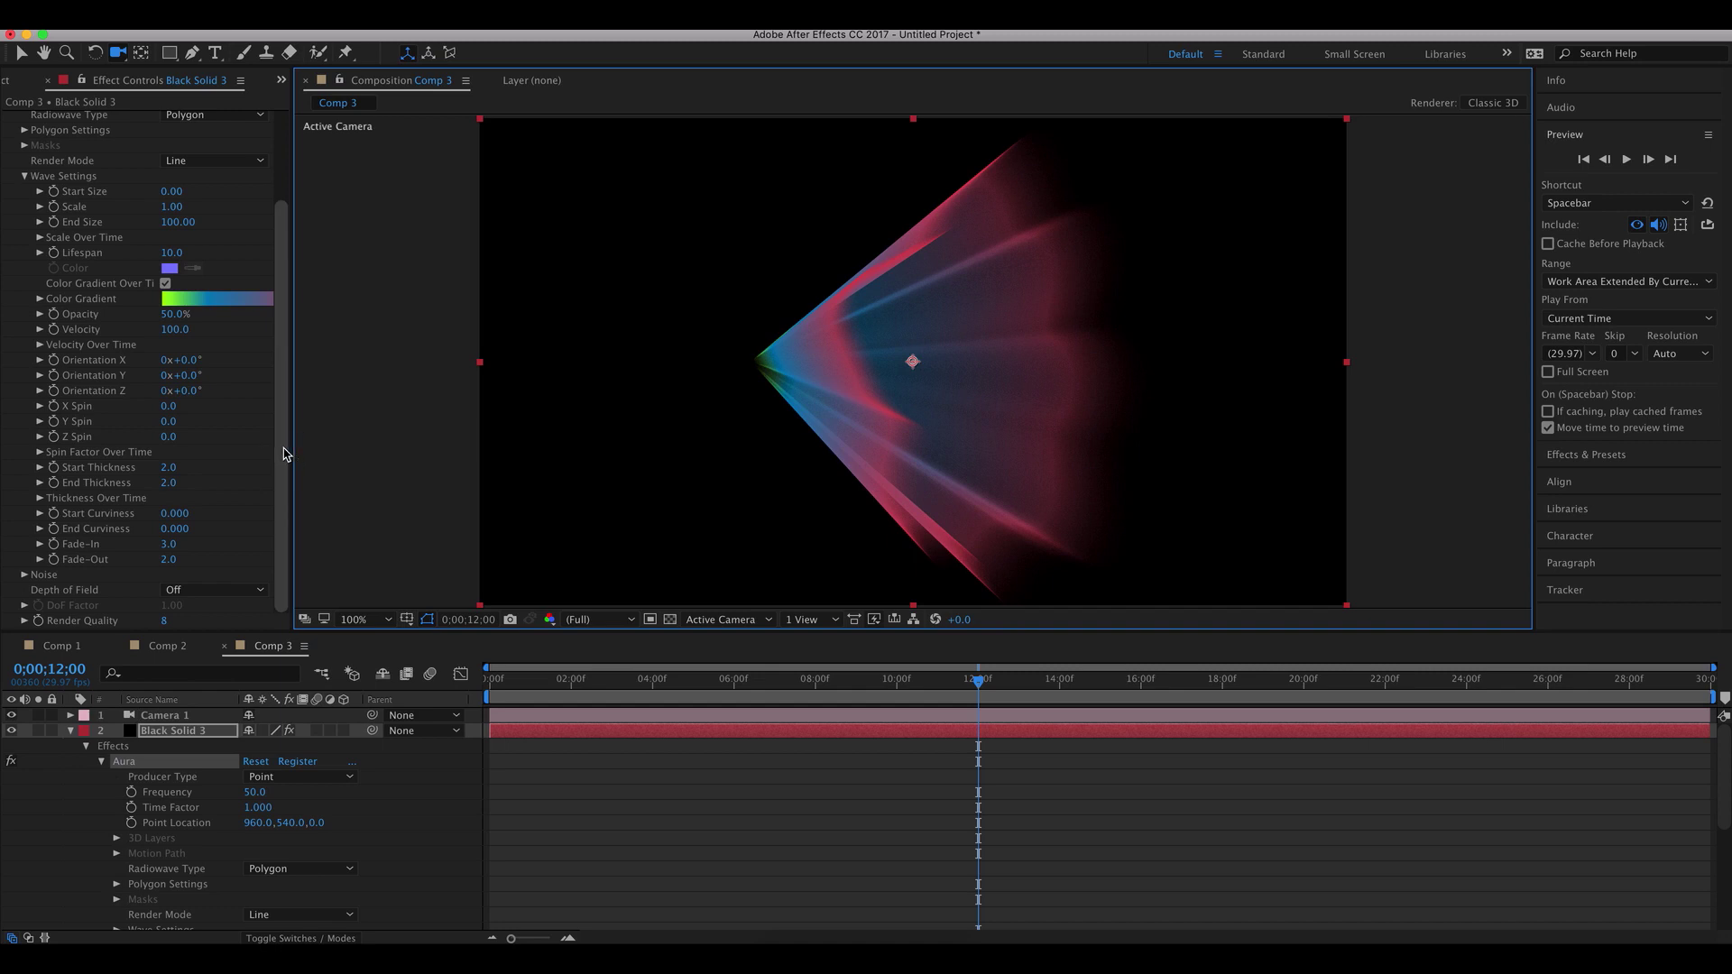
left_click_drag(281, 417, 278, 371)
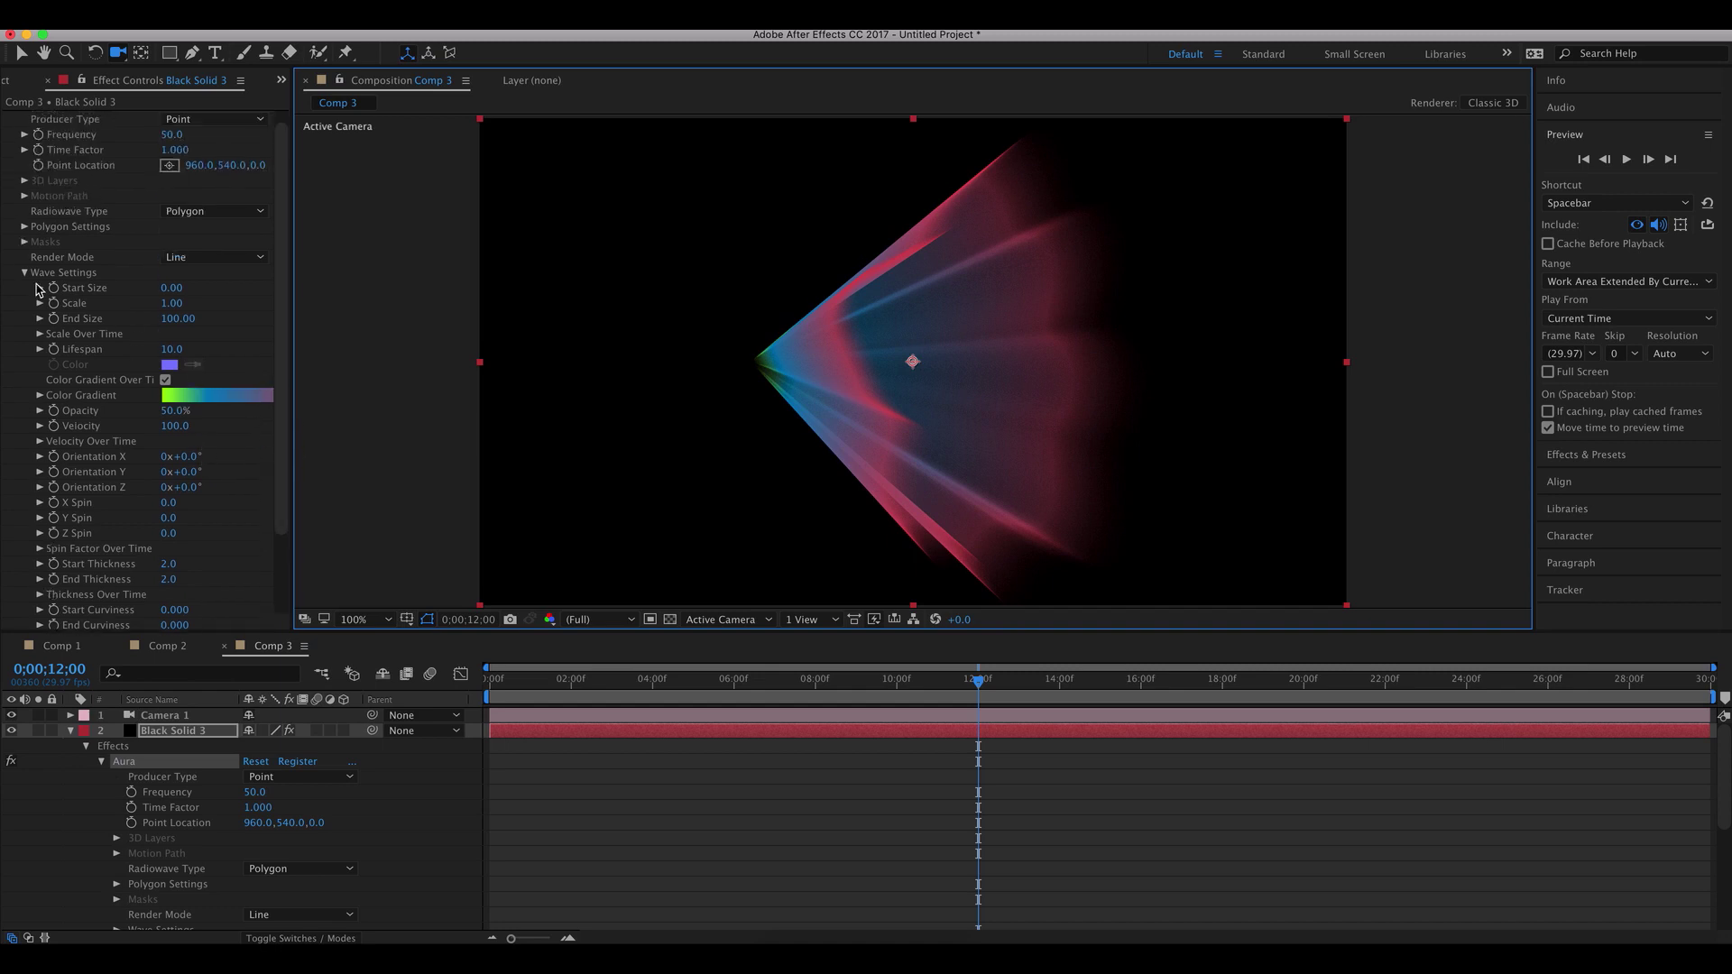
left_click(25, 273)
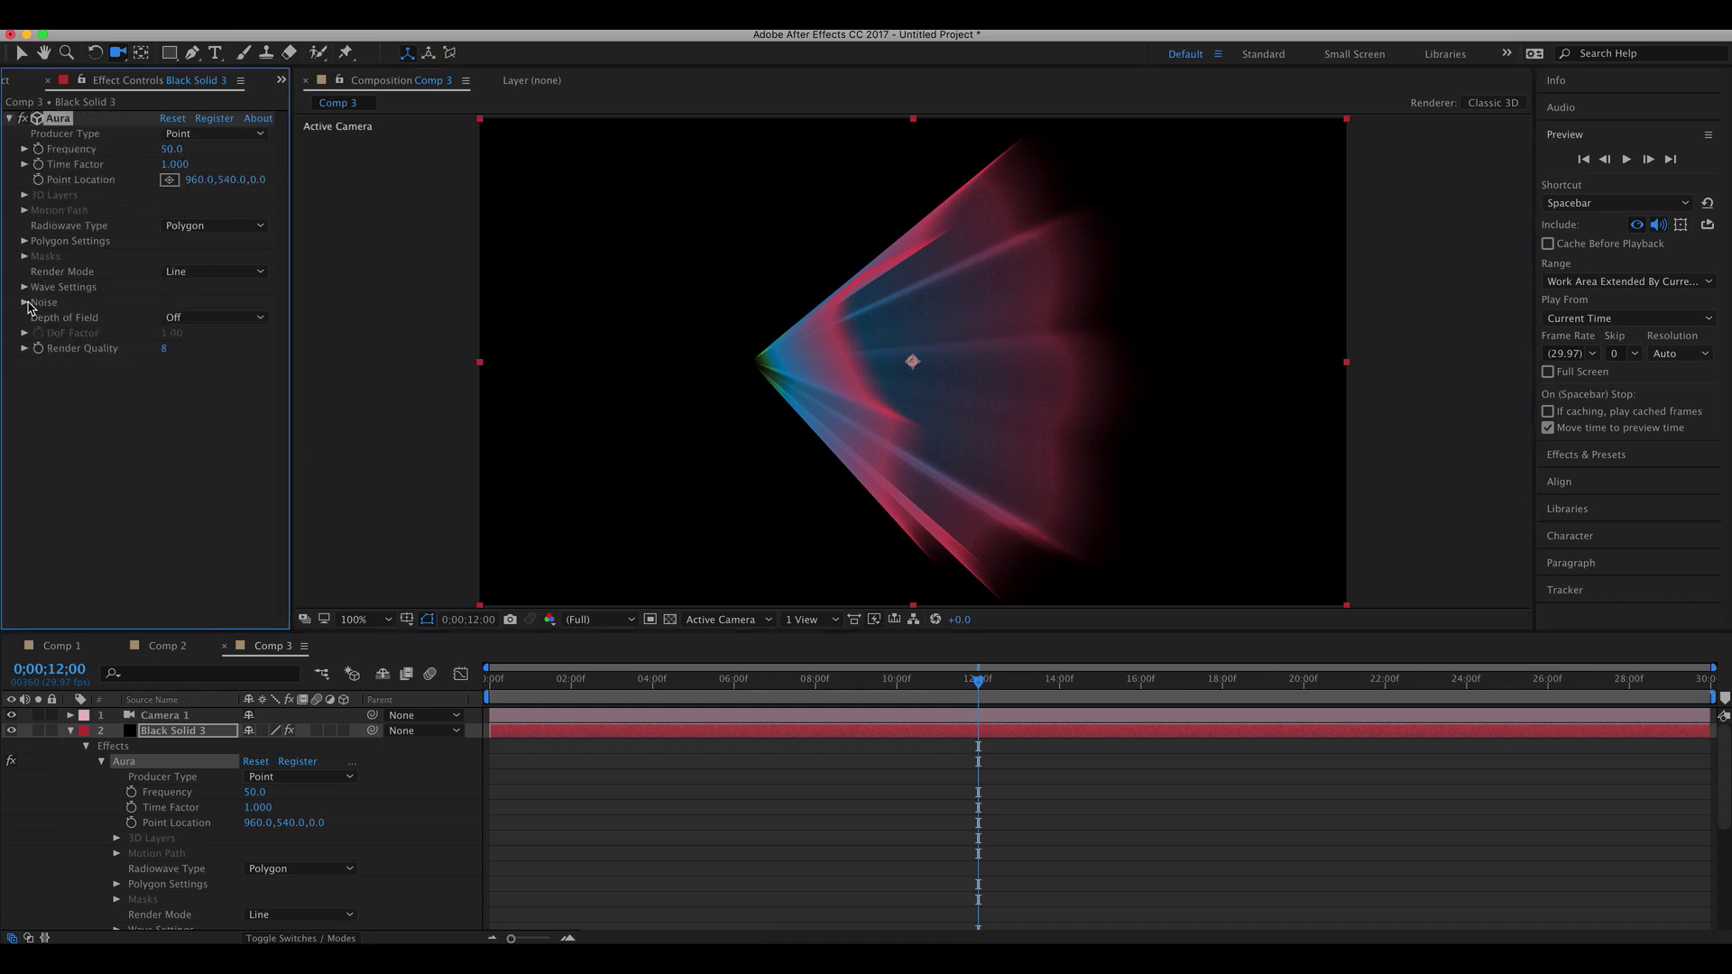
- Set Aura Noise Variation to 0.750 and Noise Evolution to 0.180, then view frame 10;28
left_click(24, 303)
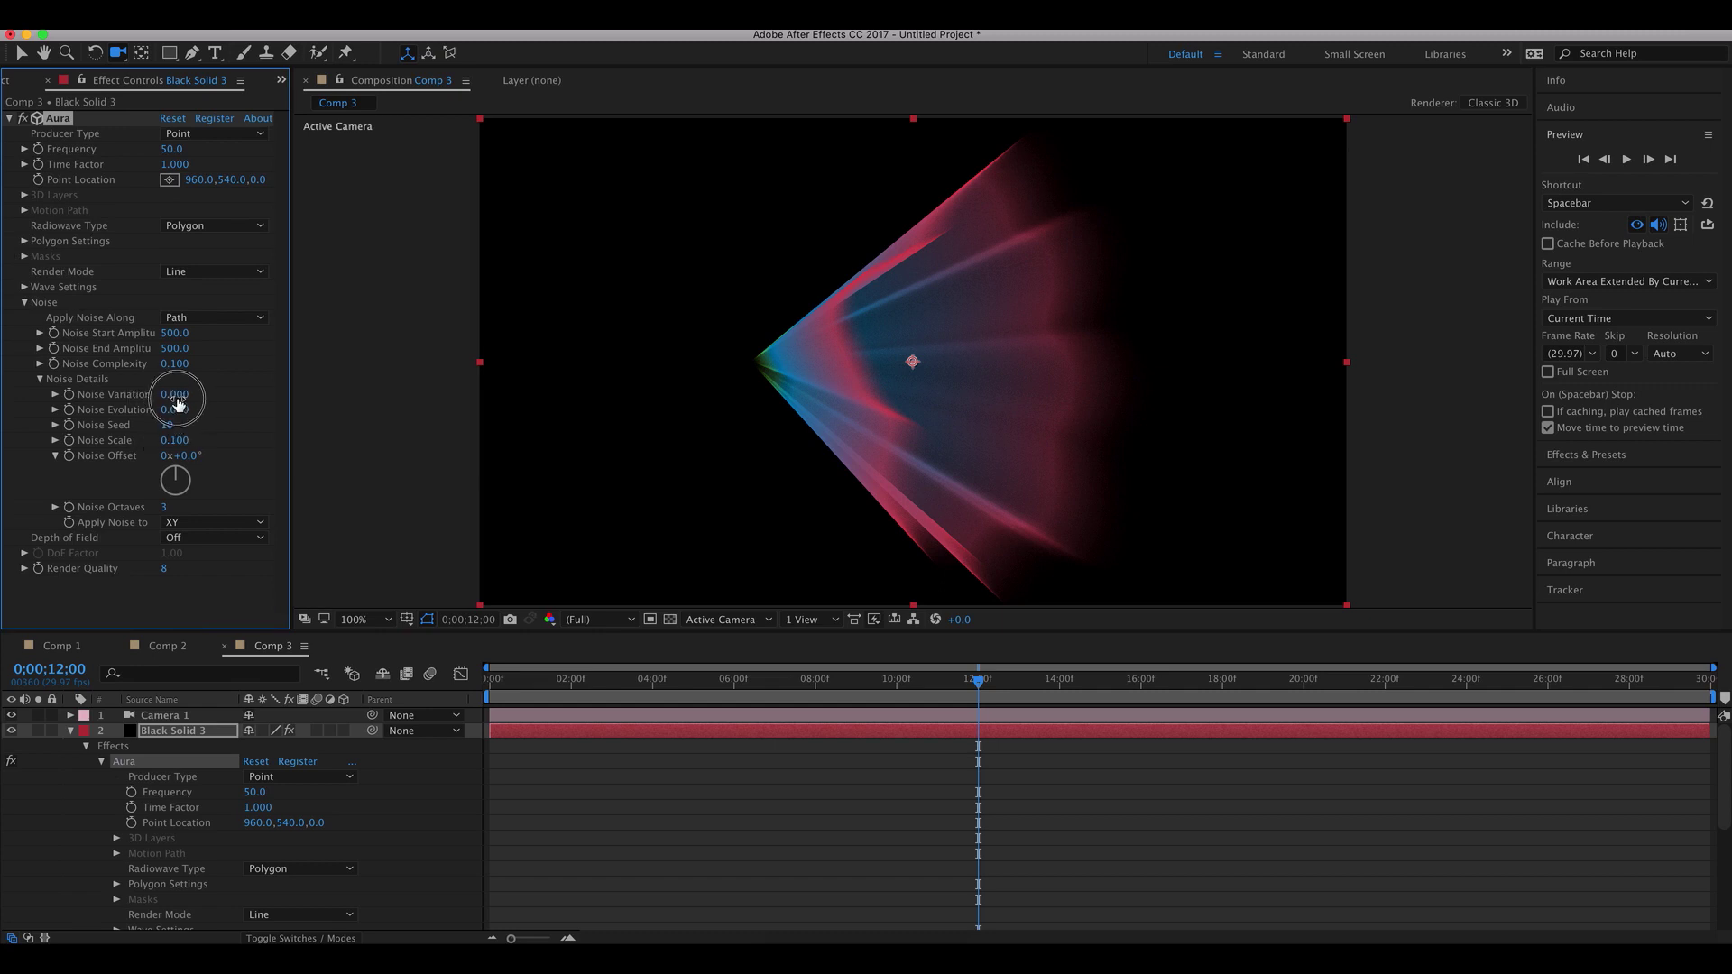
left_click_drag(178, 403, 215, 405)
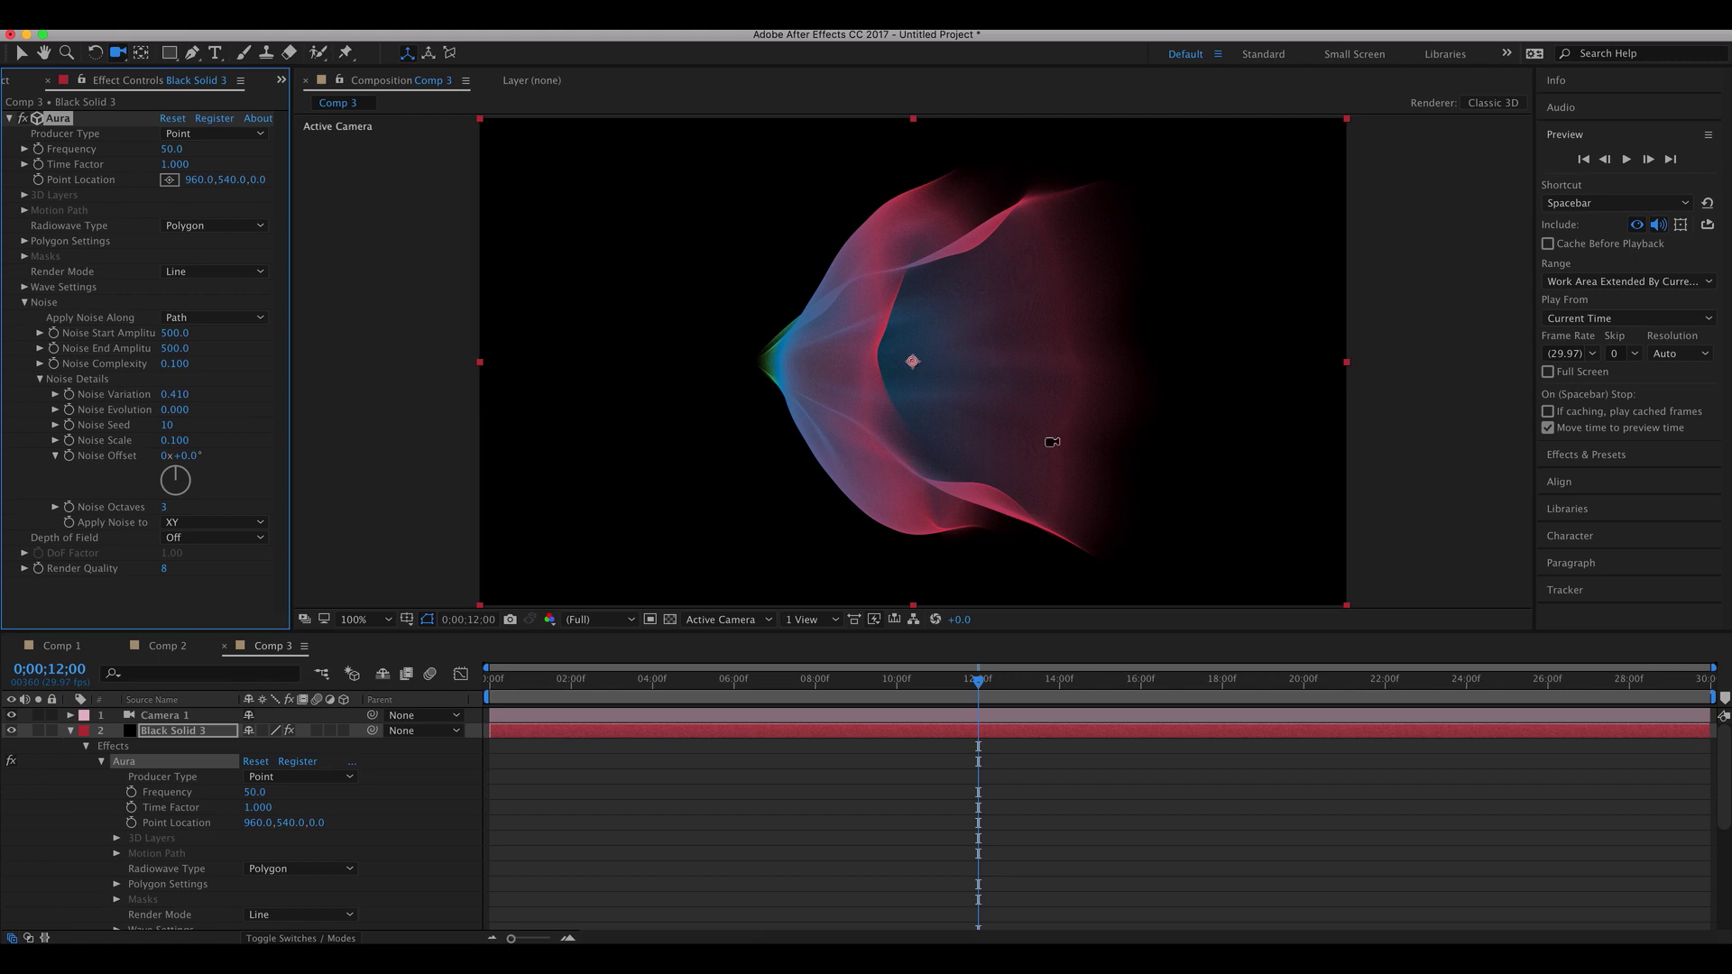
left_click(175, 413)
mouse_move(175, 416)
left_mouse_down()
mouse_move(206, 401)
mouse_move(182, 398)
left_mouse_up()
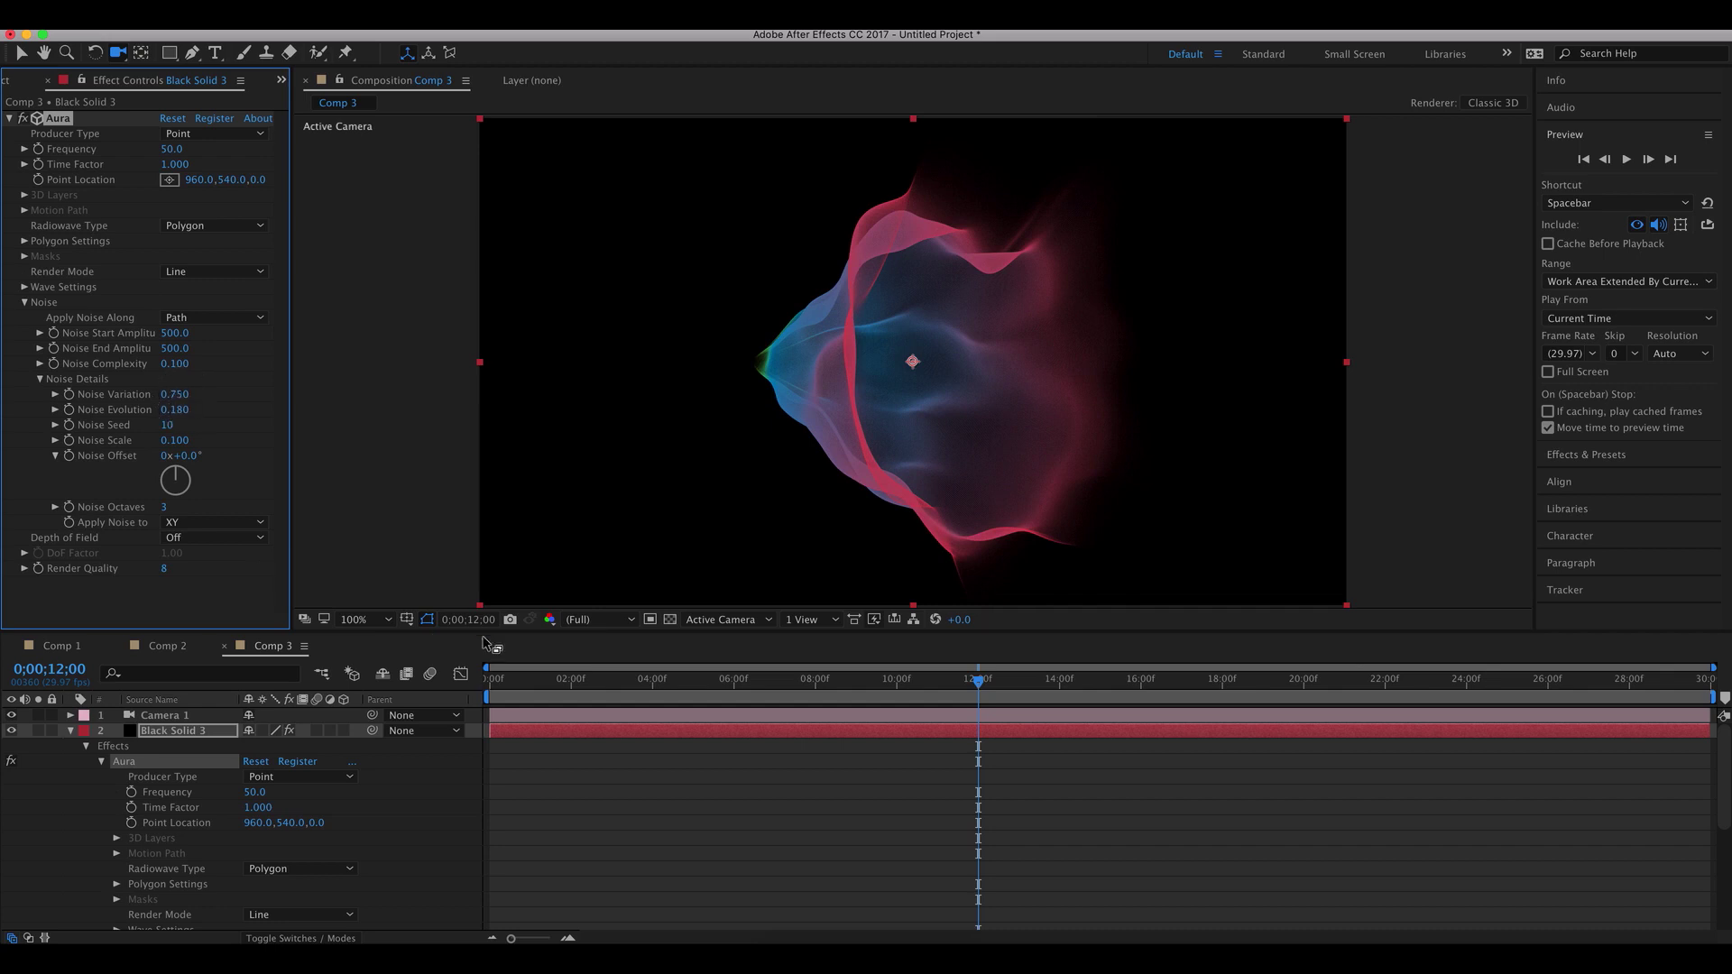
left_click(560, 682)
left_click_drag(561, 682, 934, 672)
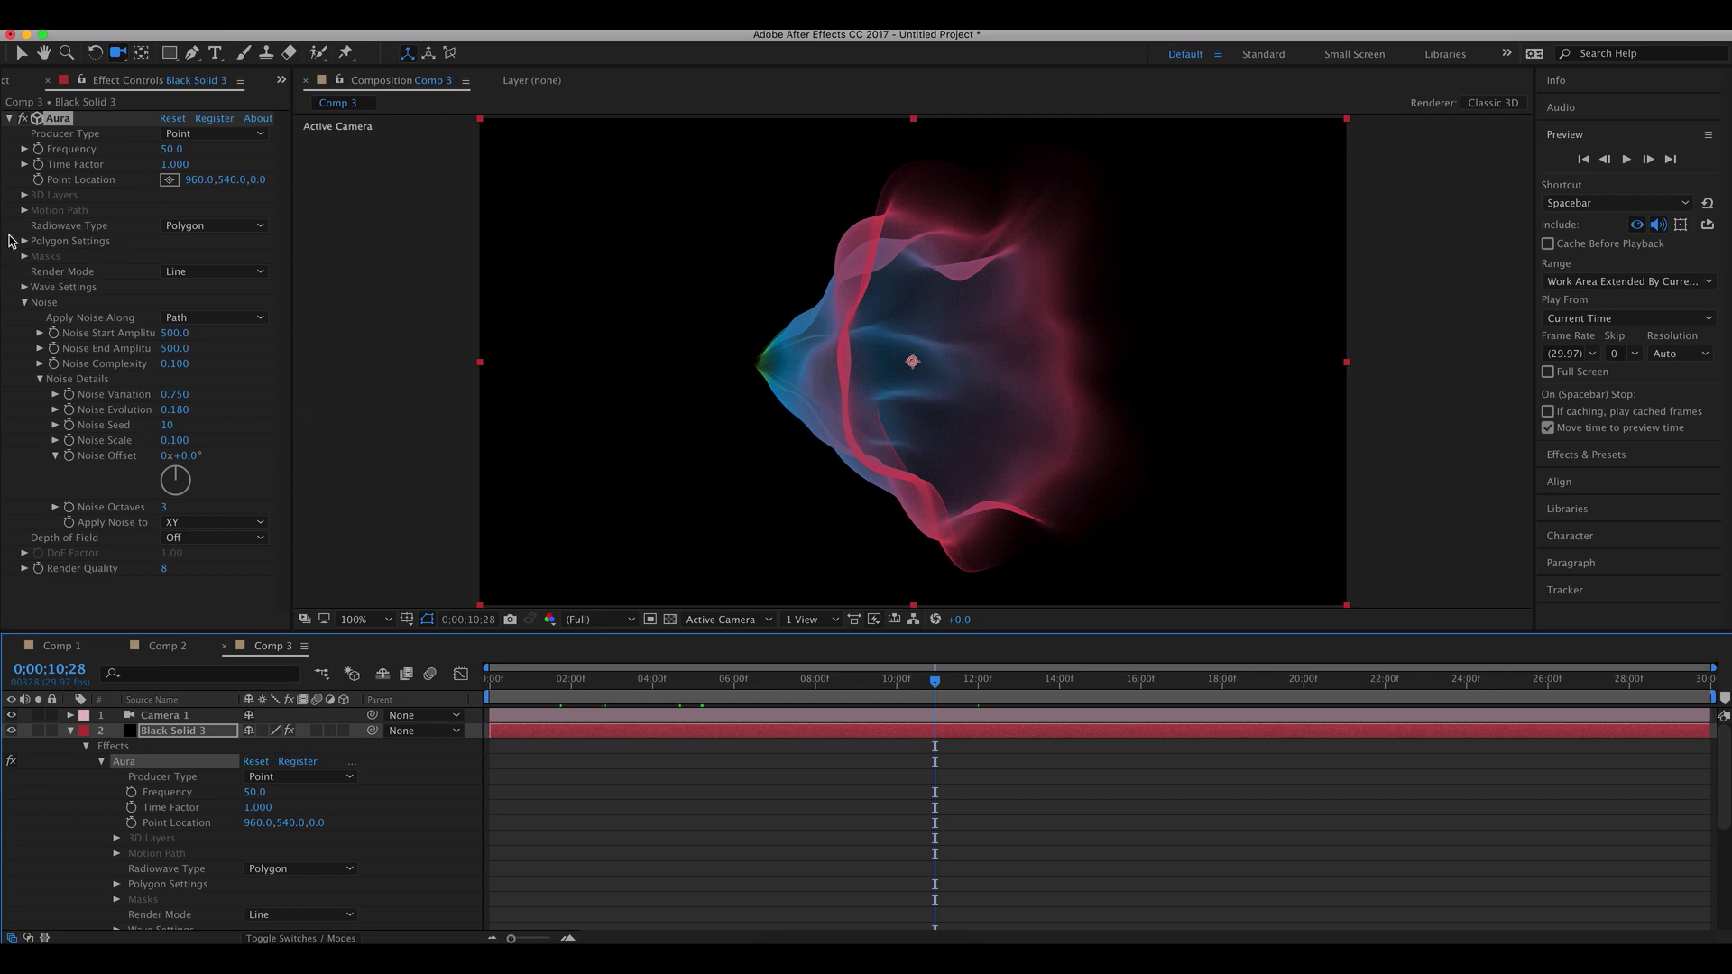
- Set the Aura Time Factor to 2.000 and return to frame 0;00;00;00
left_click(173, 166)
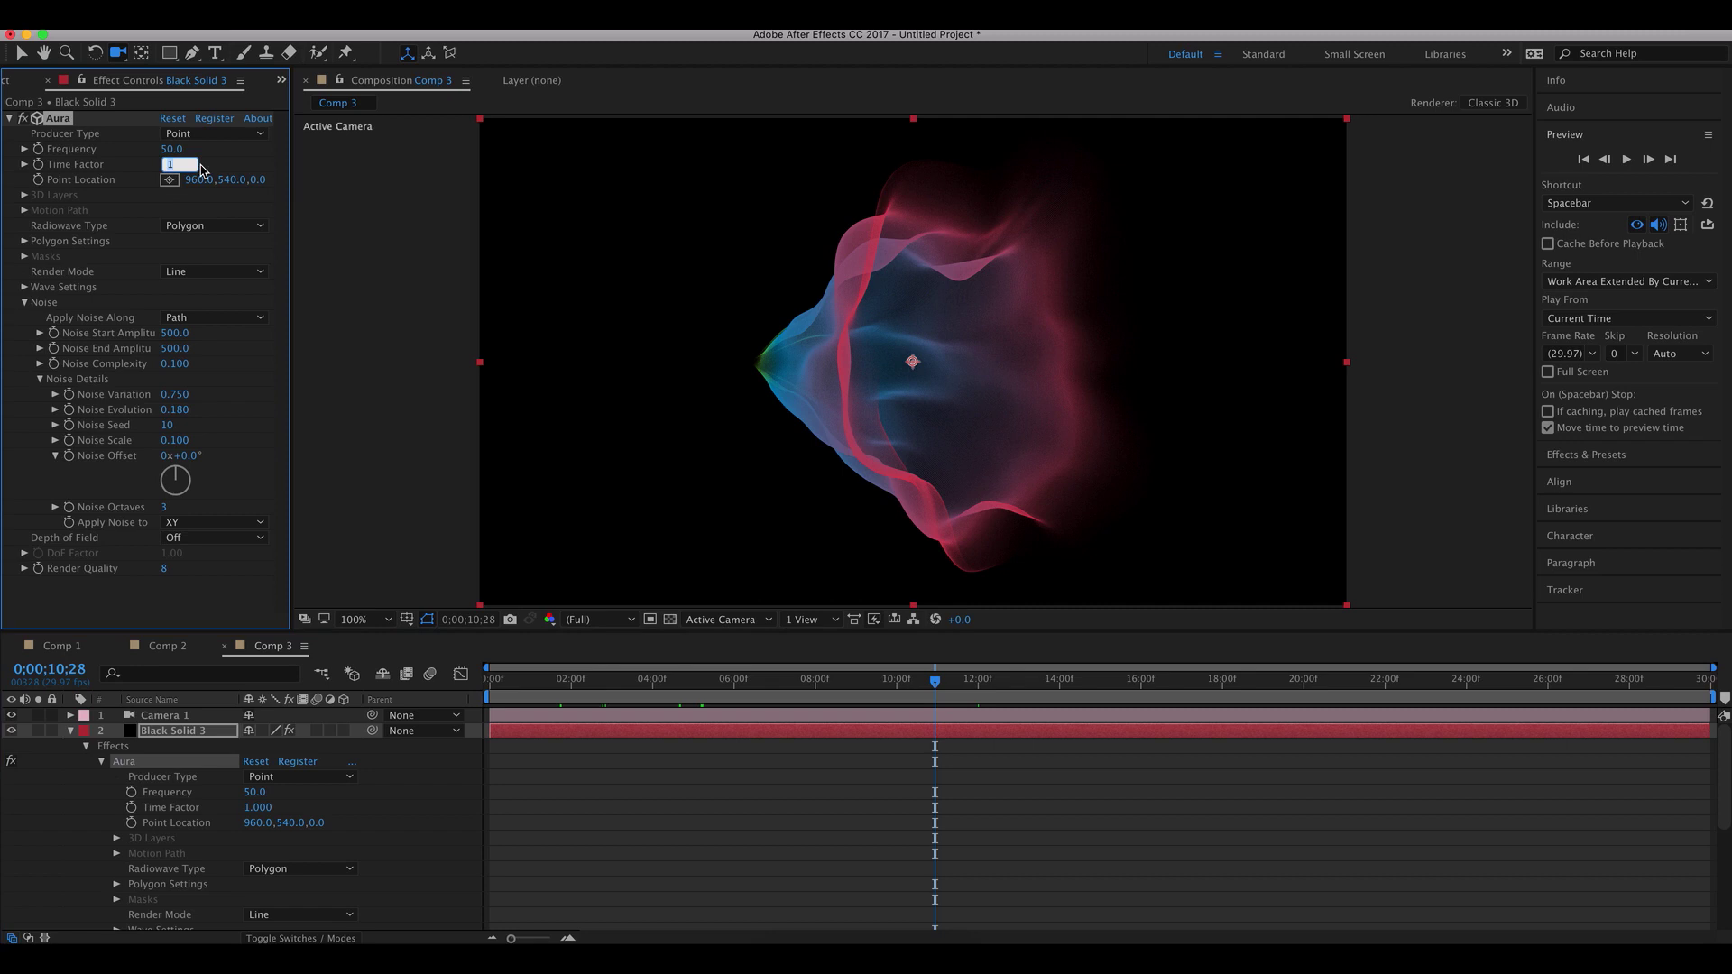
type("2")
key("Return")
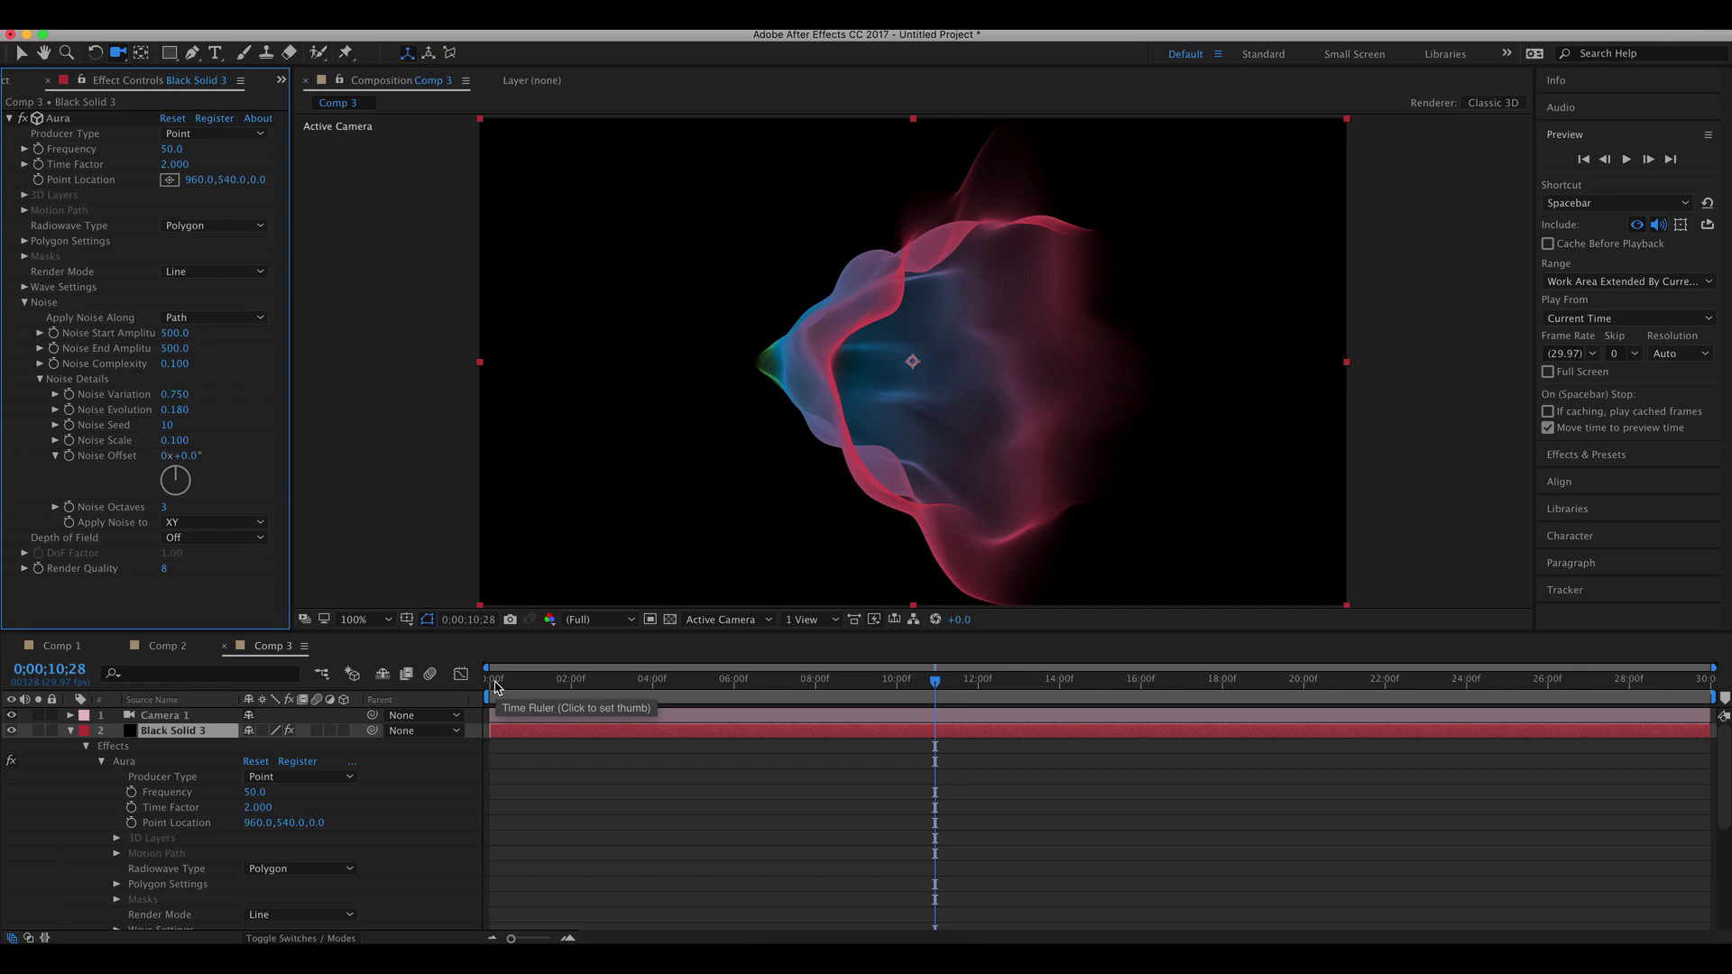
left_click(495, 682)
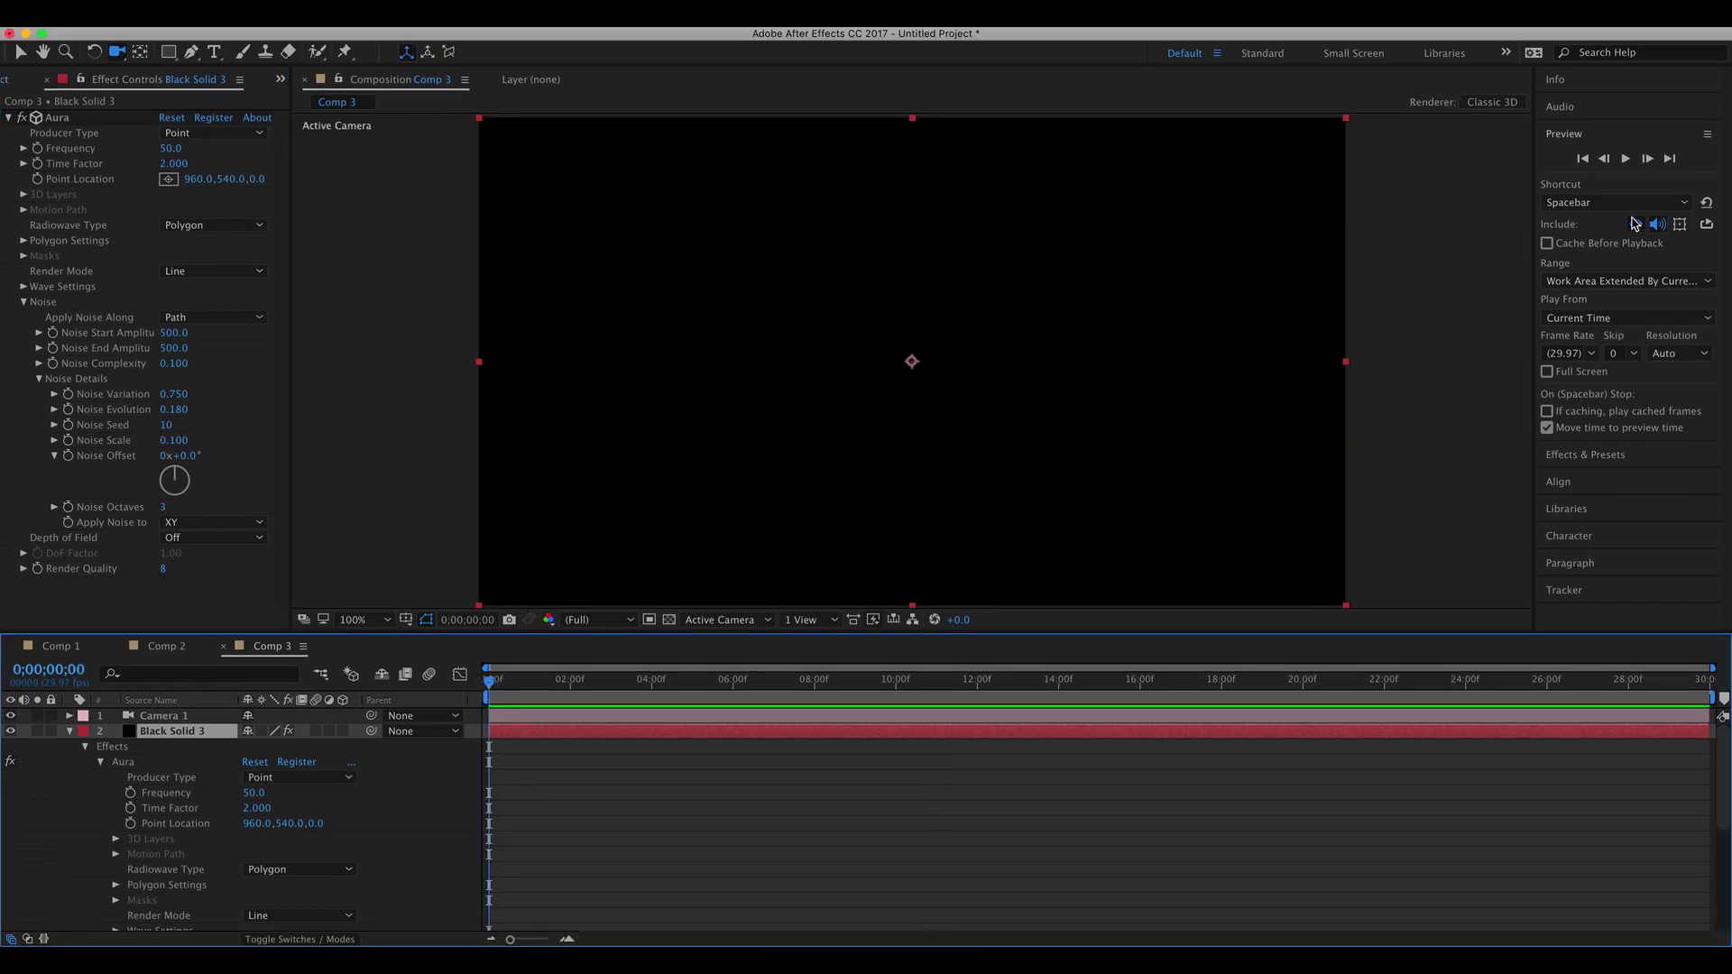
- Play a preview of the noisy bloom, then stop and move the playhead to about 15;12
left_click(1626, 159)
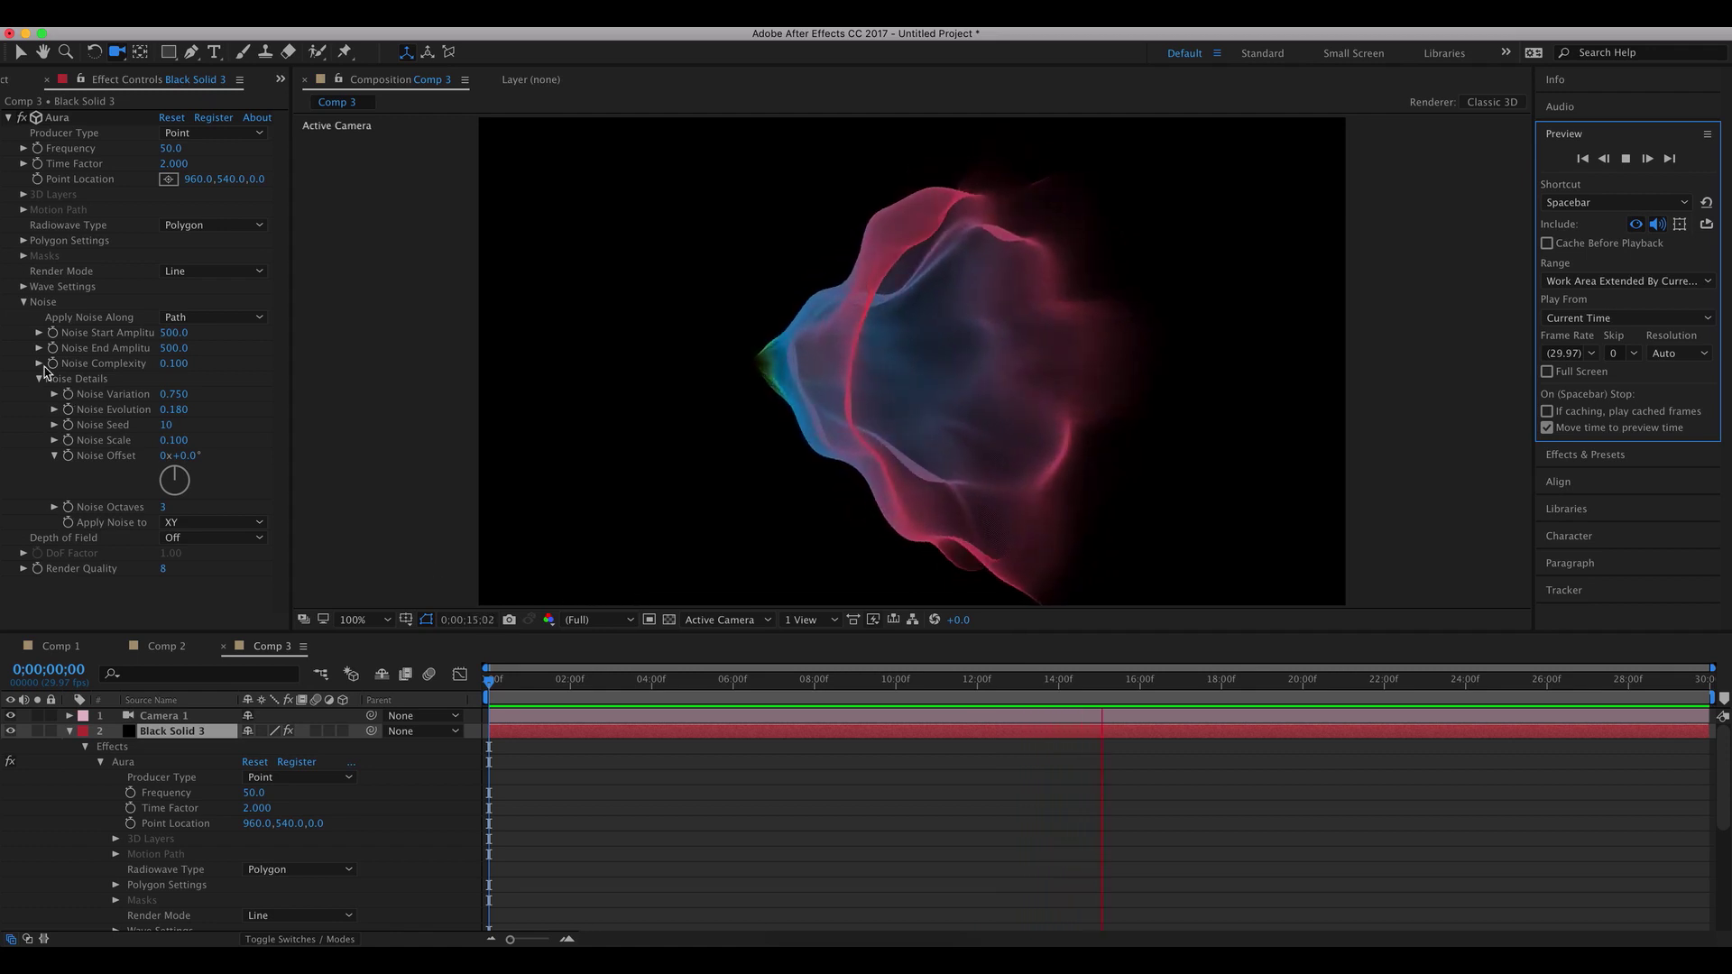
left_click(23, 287)
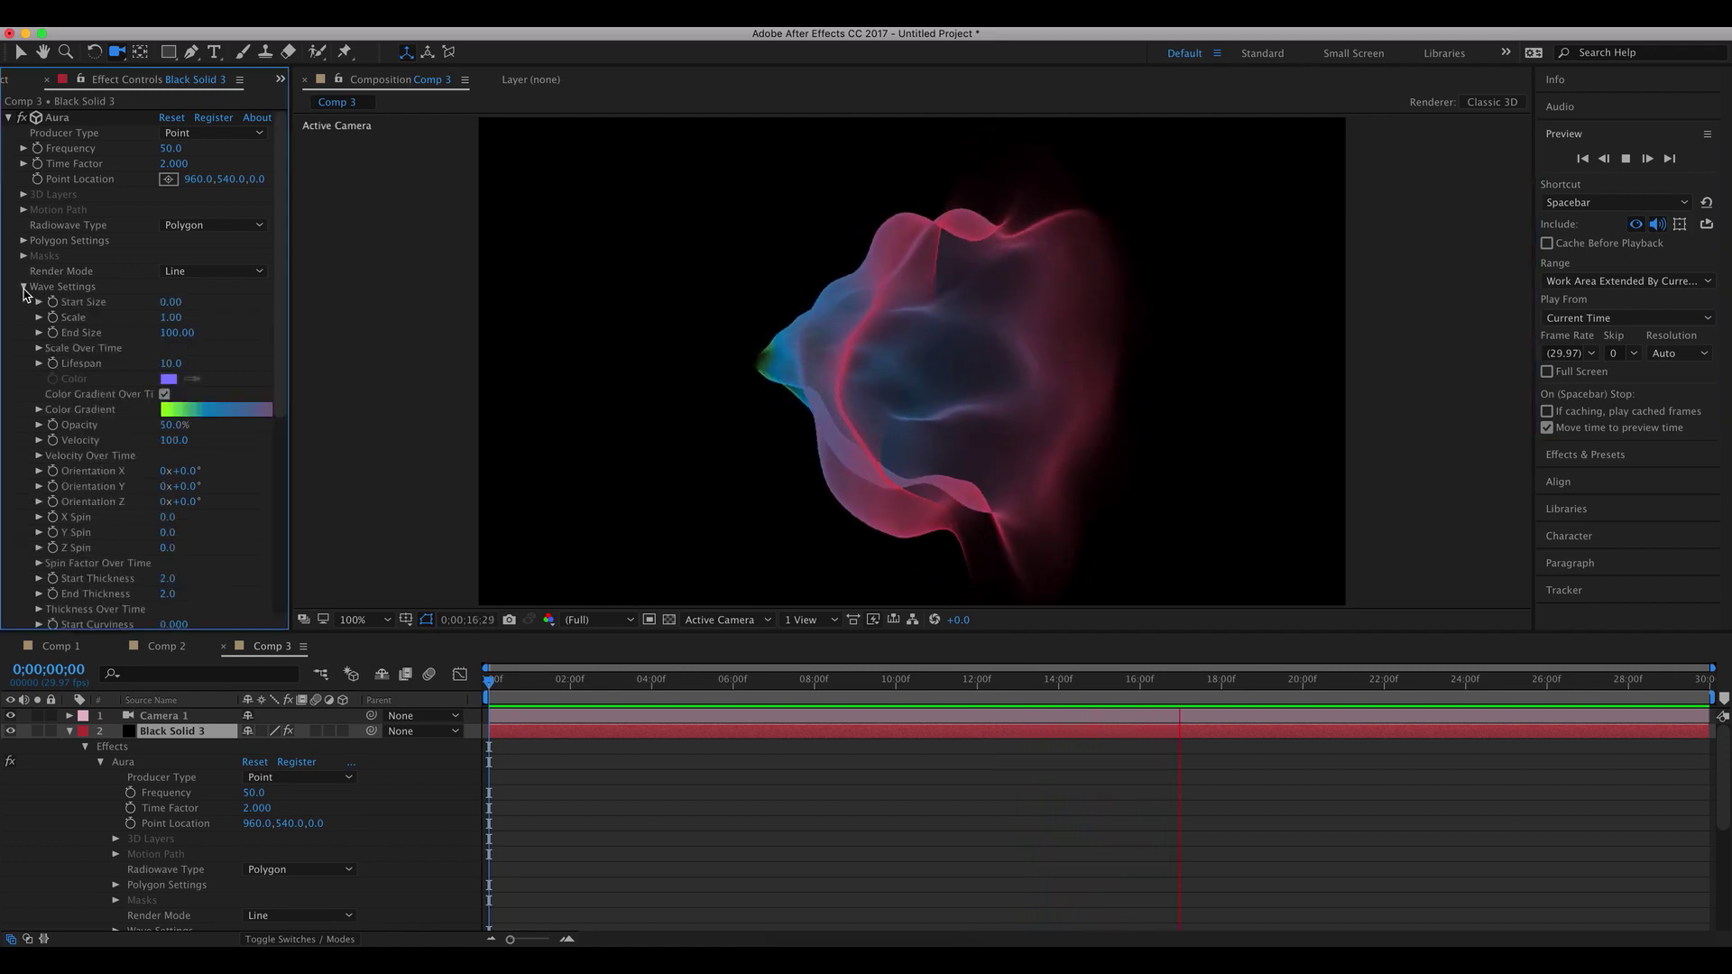
scroll(45, 307, "down", 2)
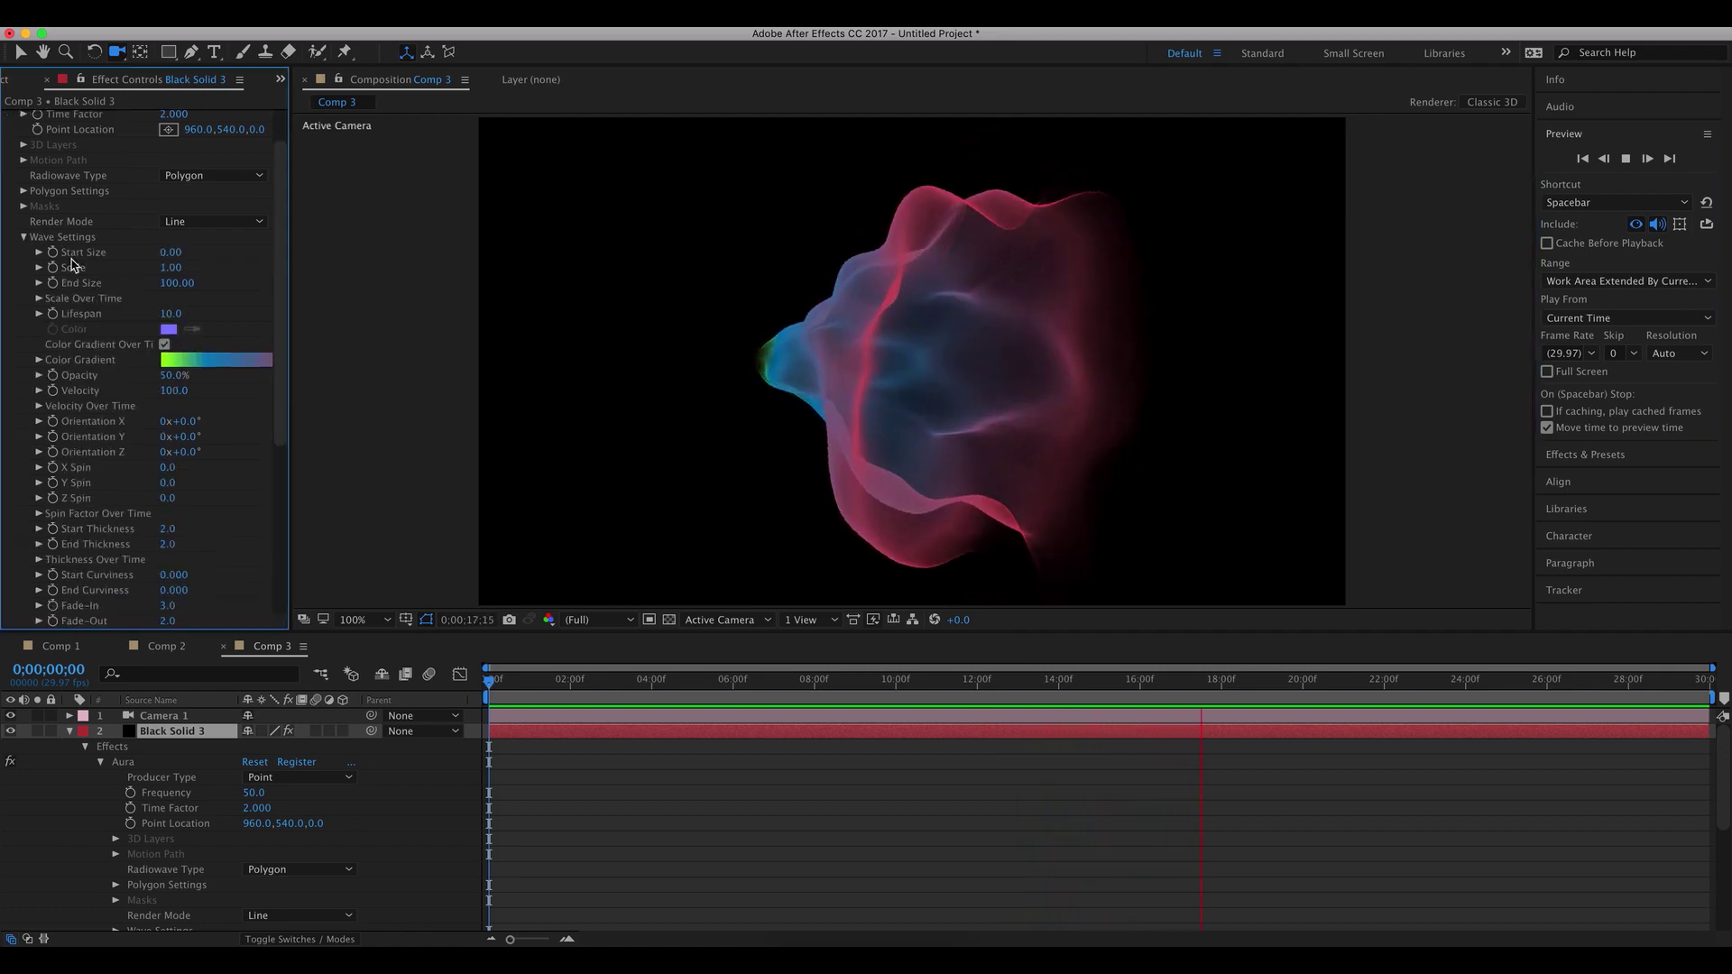
left_click(23, 236)
left_click(532, 682)
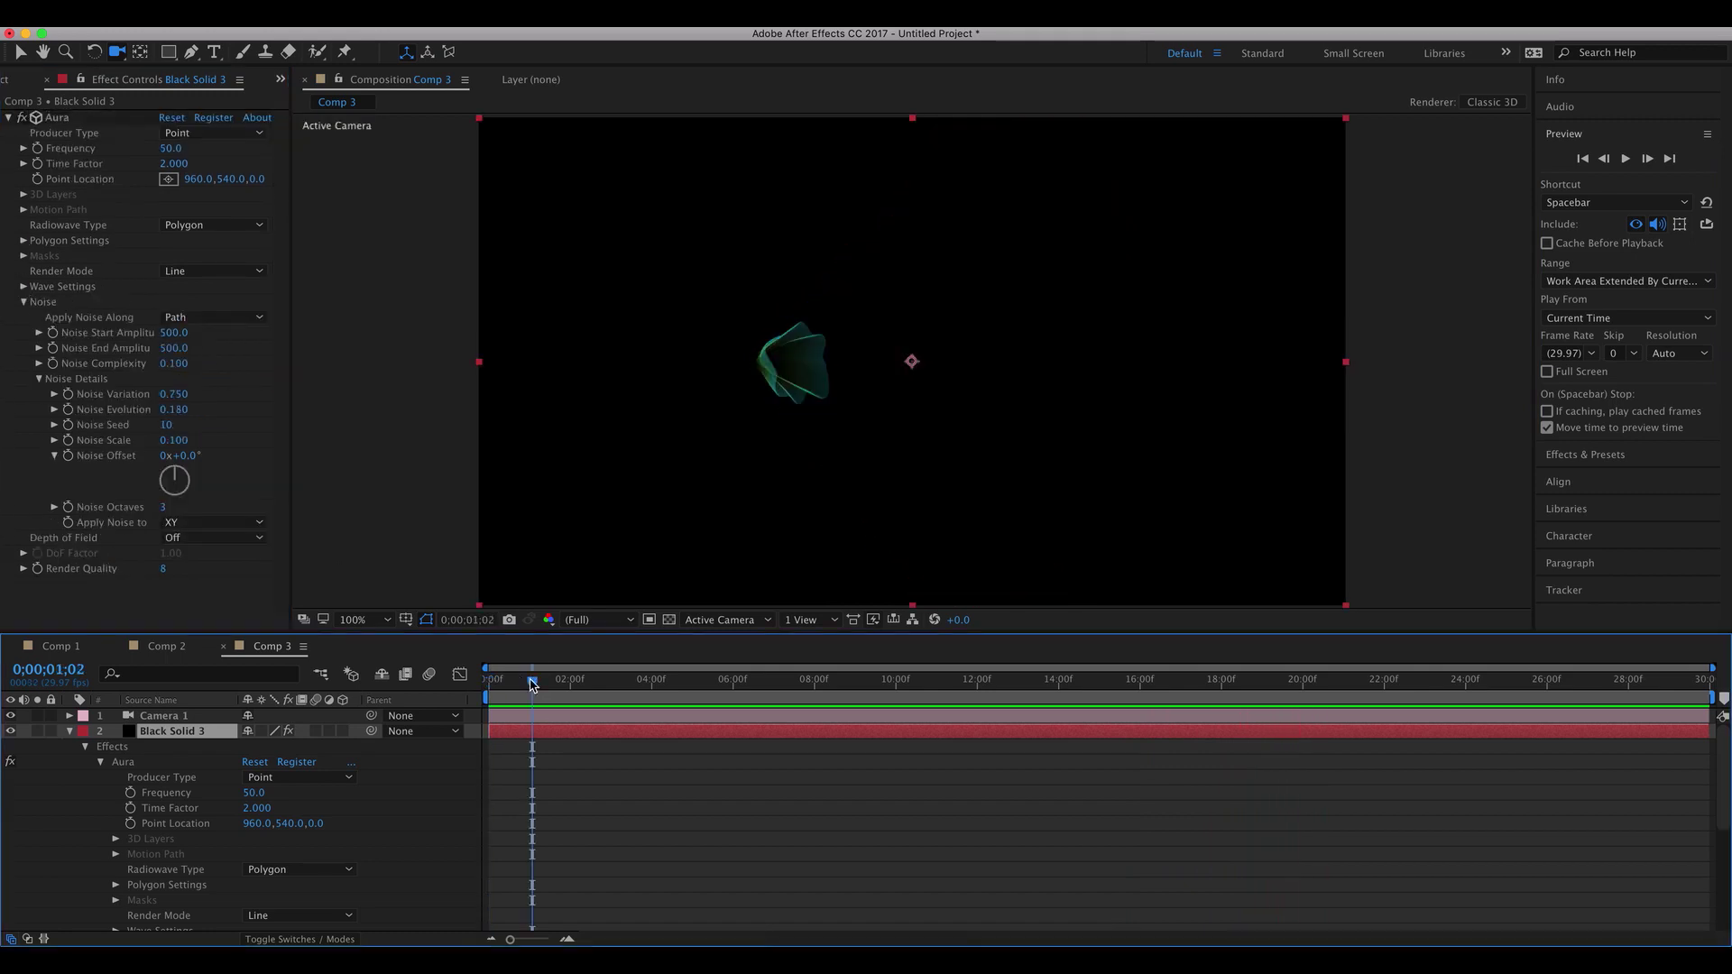
left_click_drag(1012, 690, 1116, 692)
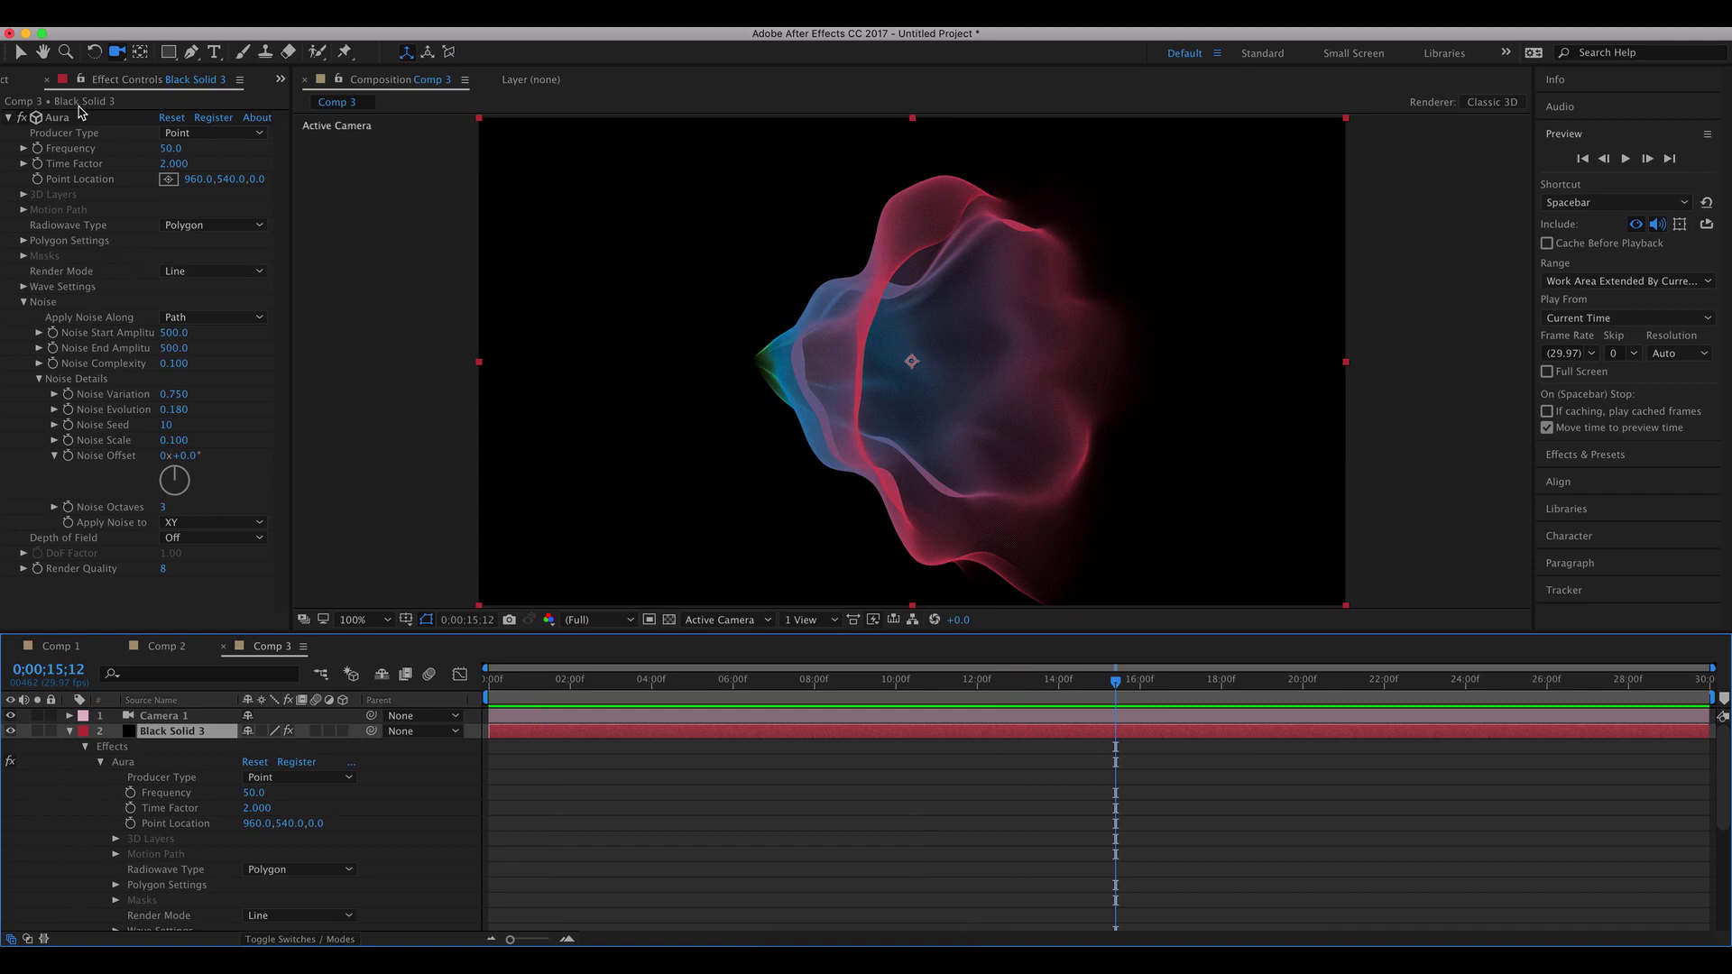
- Switch Aura Render Mode to Surface, set Frequency to 20.0, and scrub the timeline
left_click(180, 282)
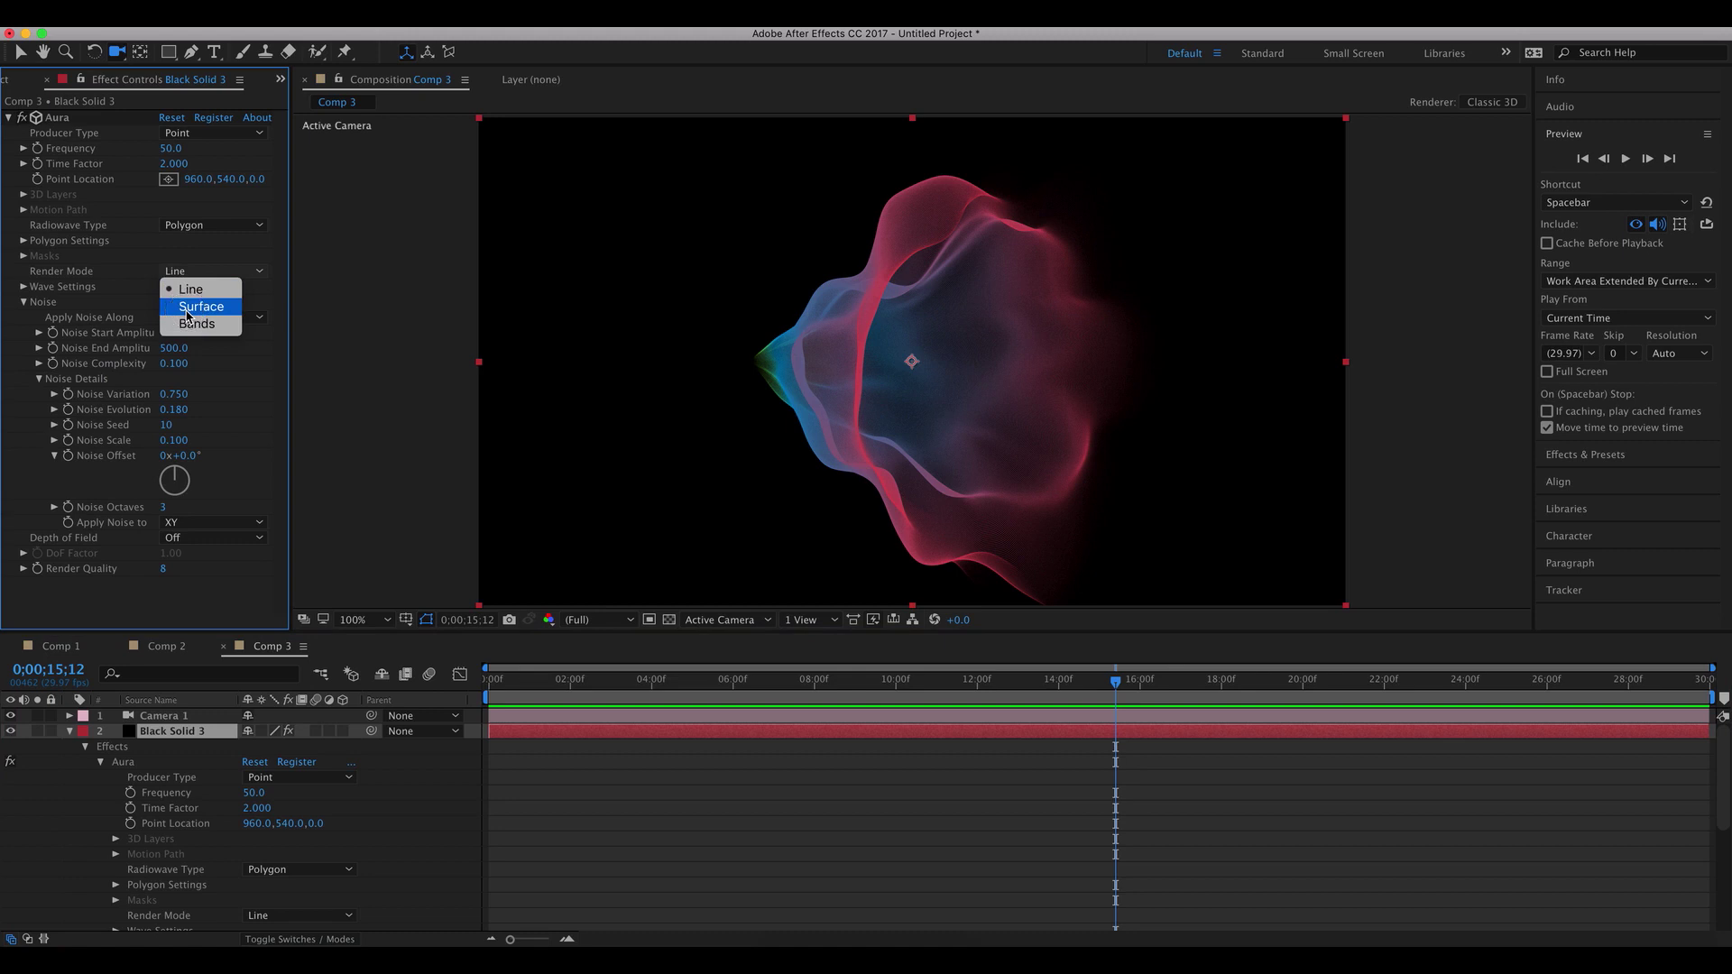
left_click(186, 314)
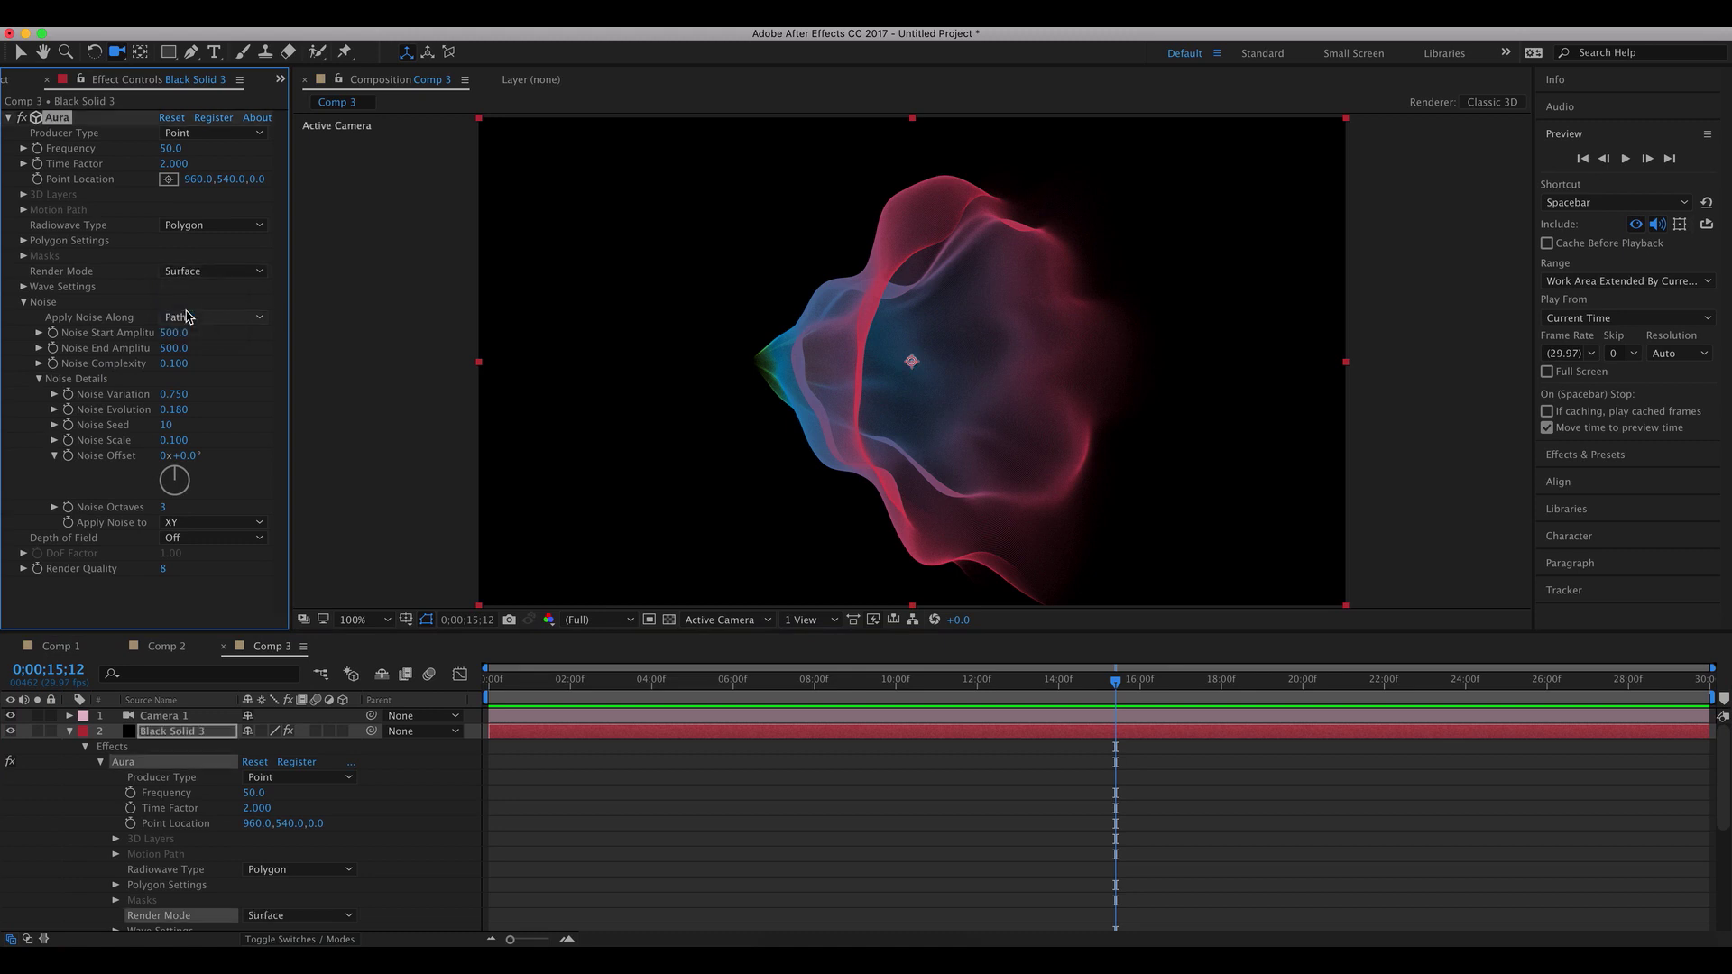
left_click(175, 149)
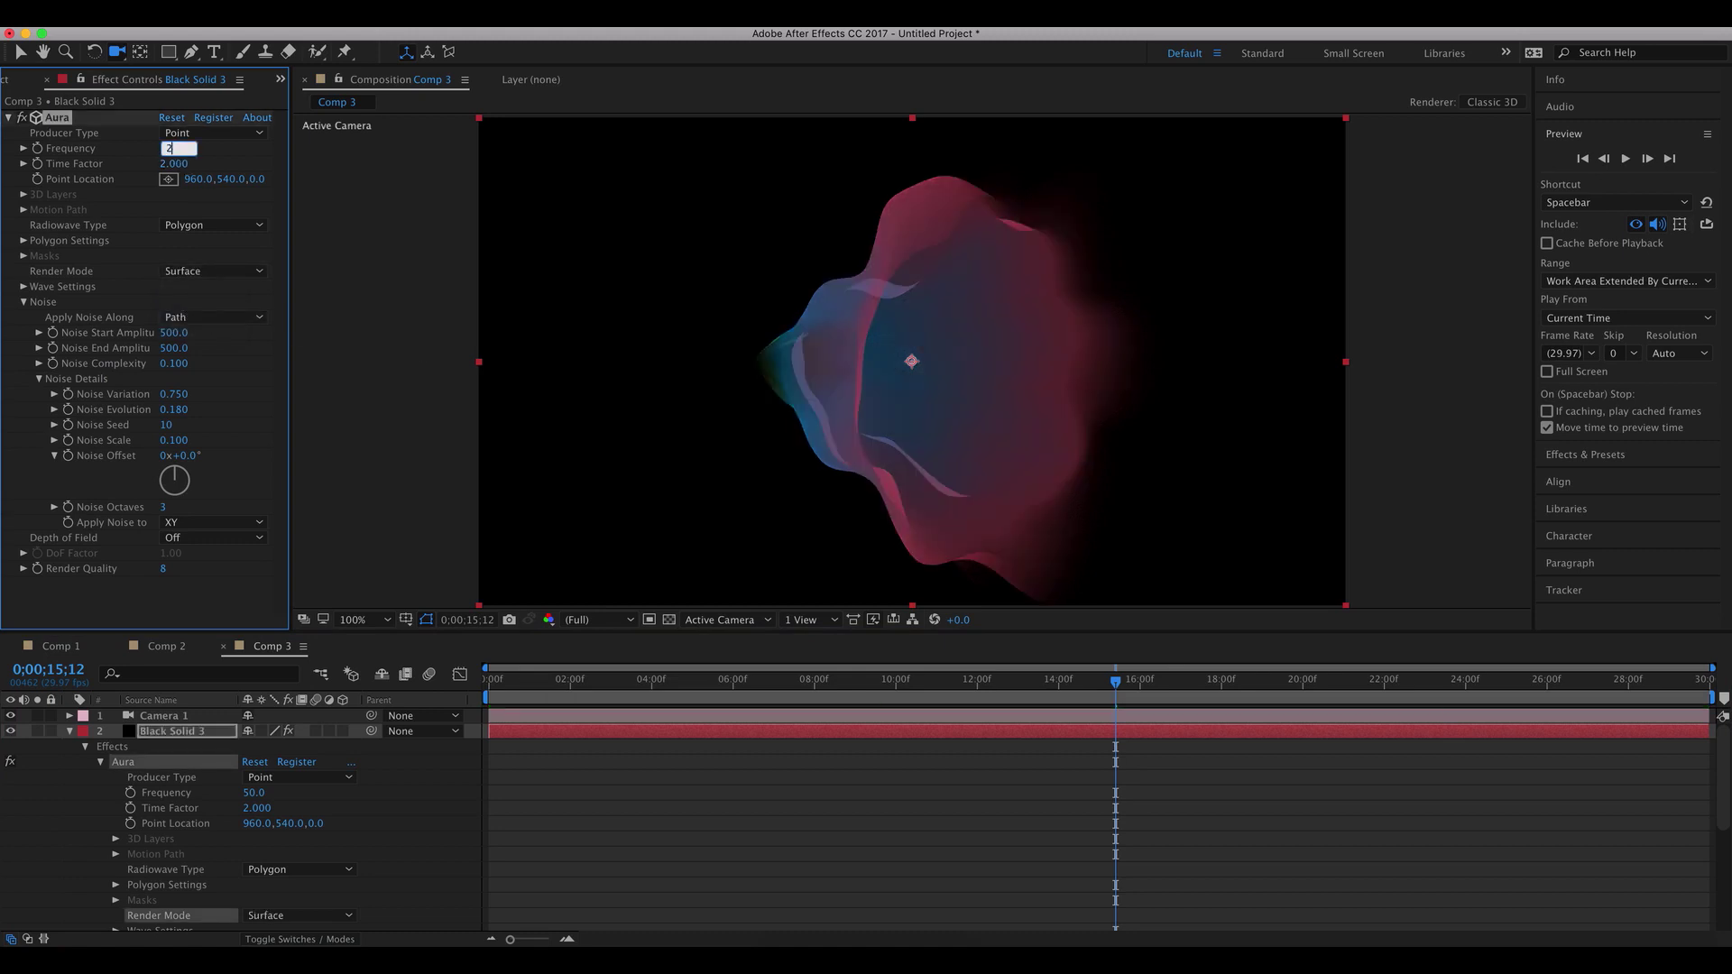
key("Return")
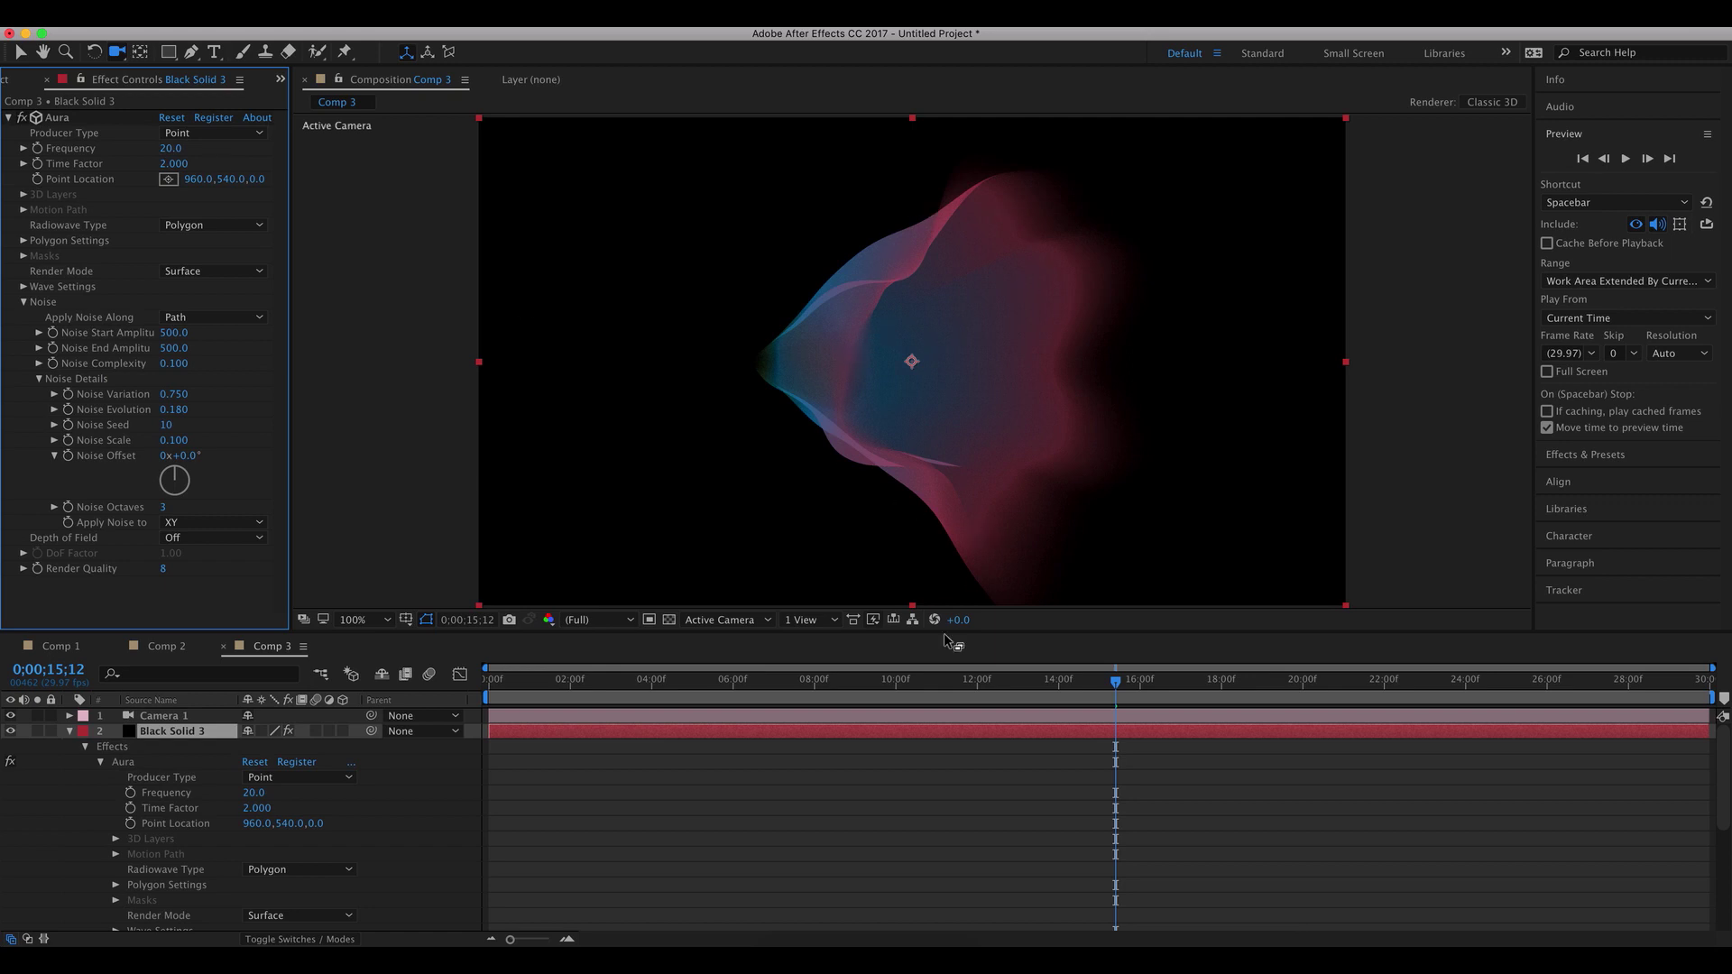
left_click_drag(928, 683, 1196, 697)
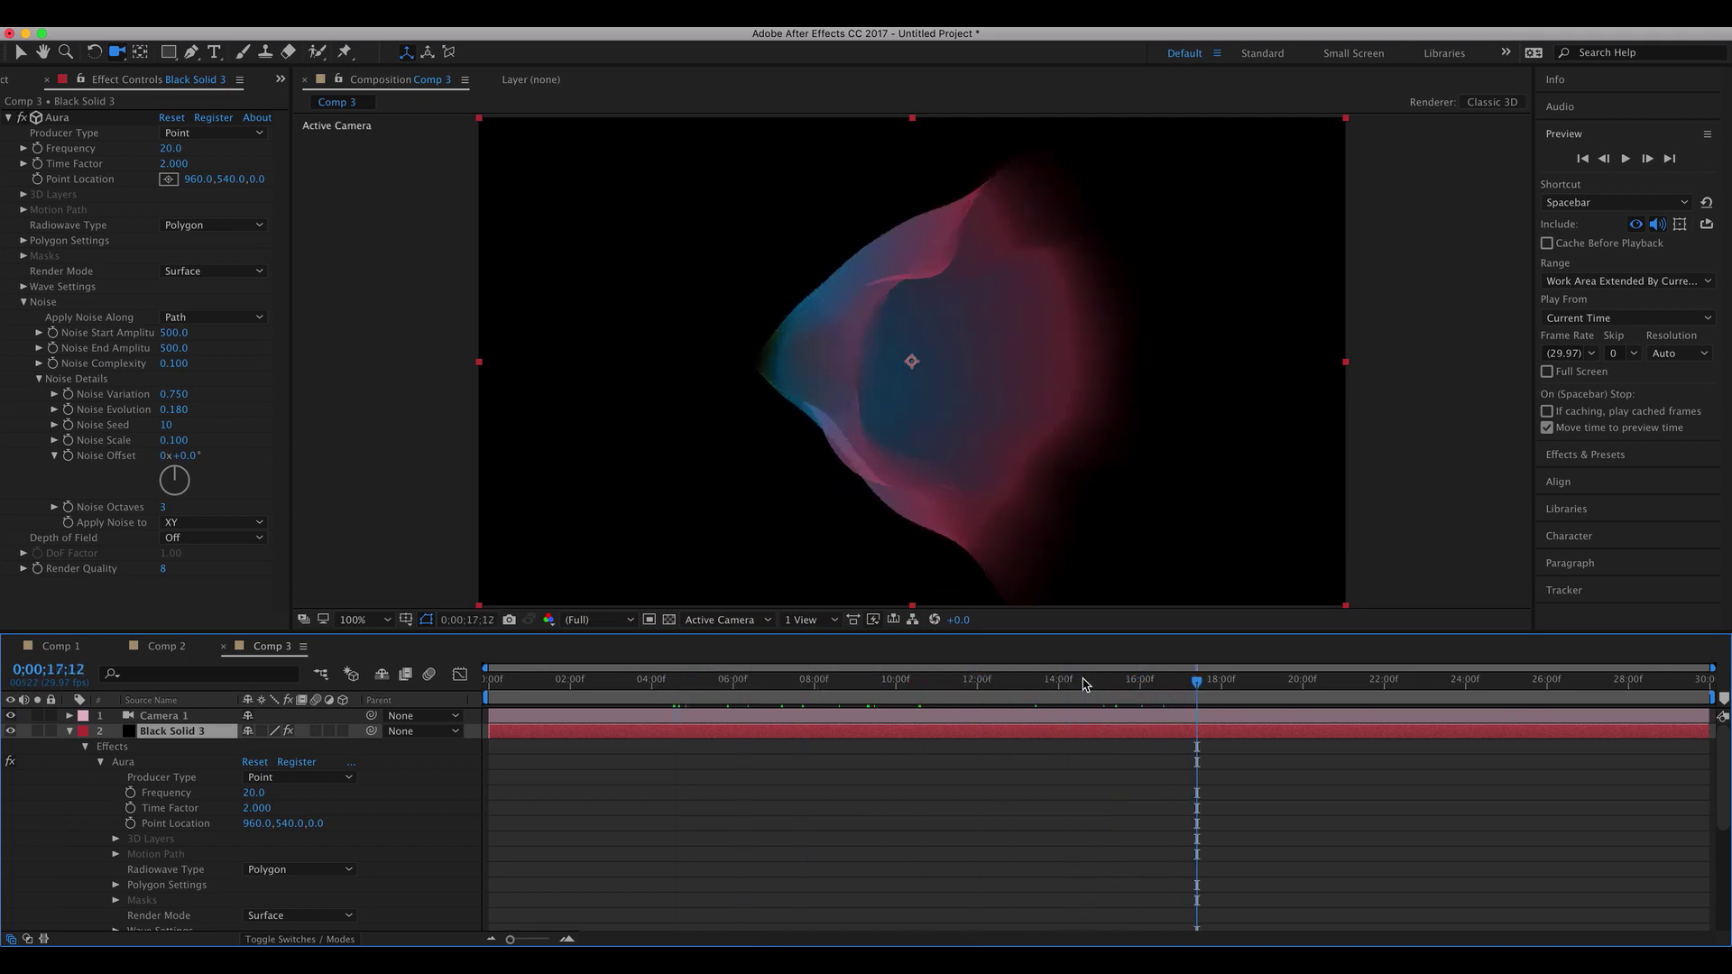
- Set Aura Render Mode to Line and advance the playhead through 21;17 to 24;19
left_click(216, 272)
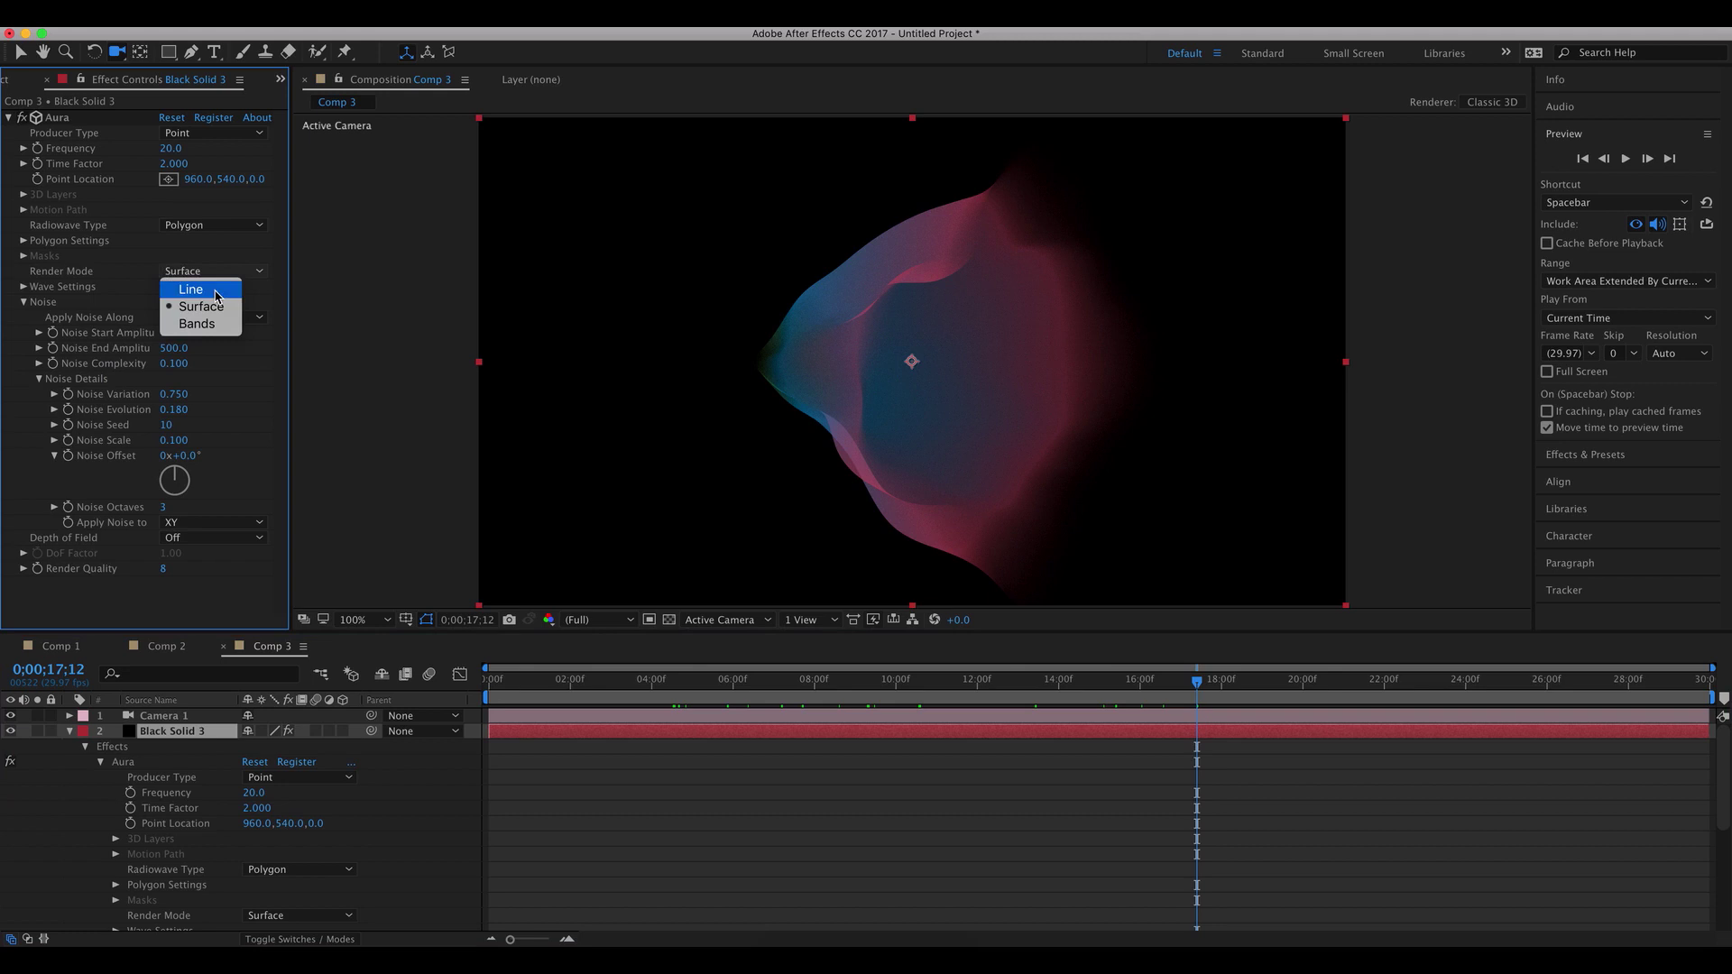
left_click(217, 290)
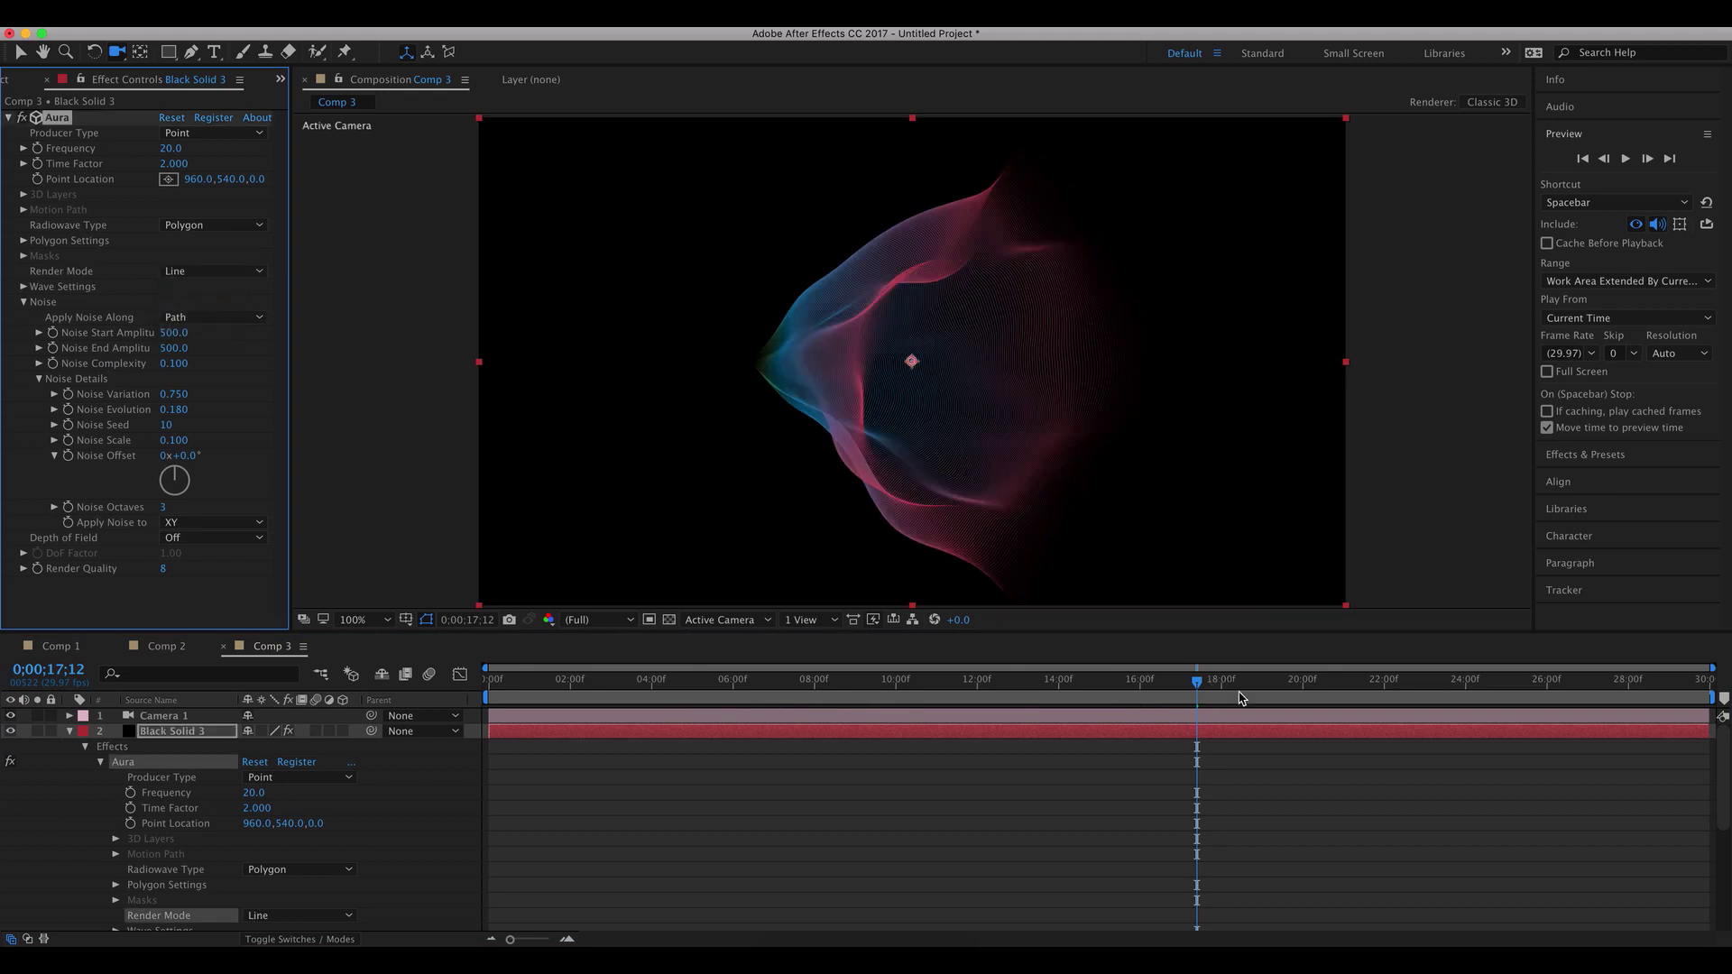
left_click_drag(1239, 696, 1367, 693)
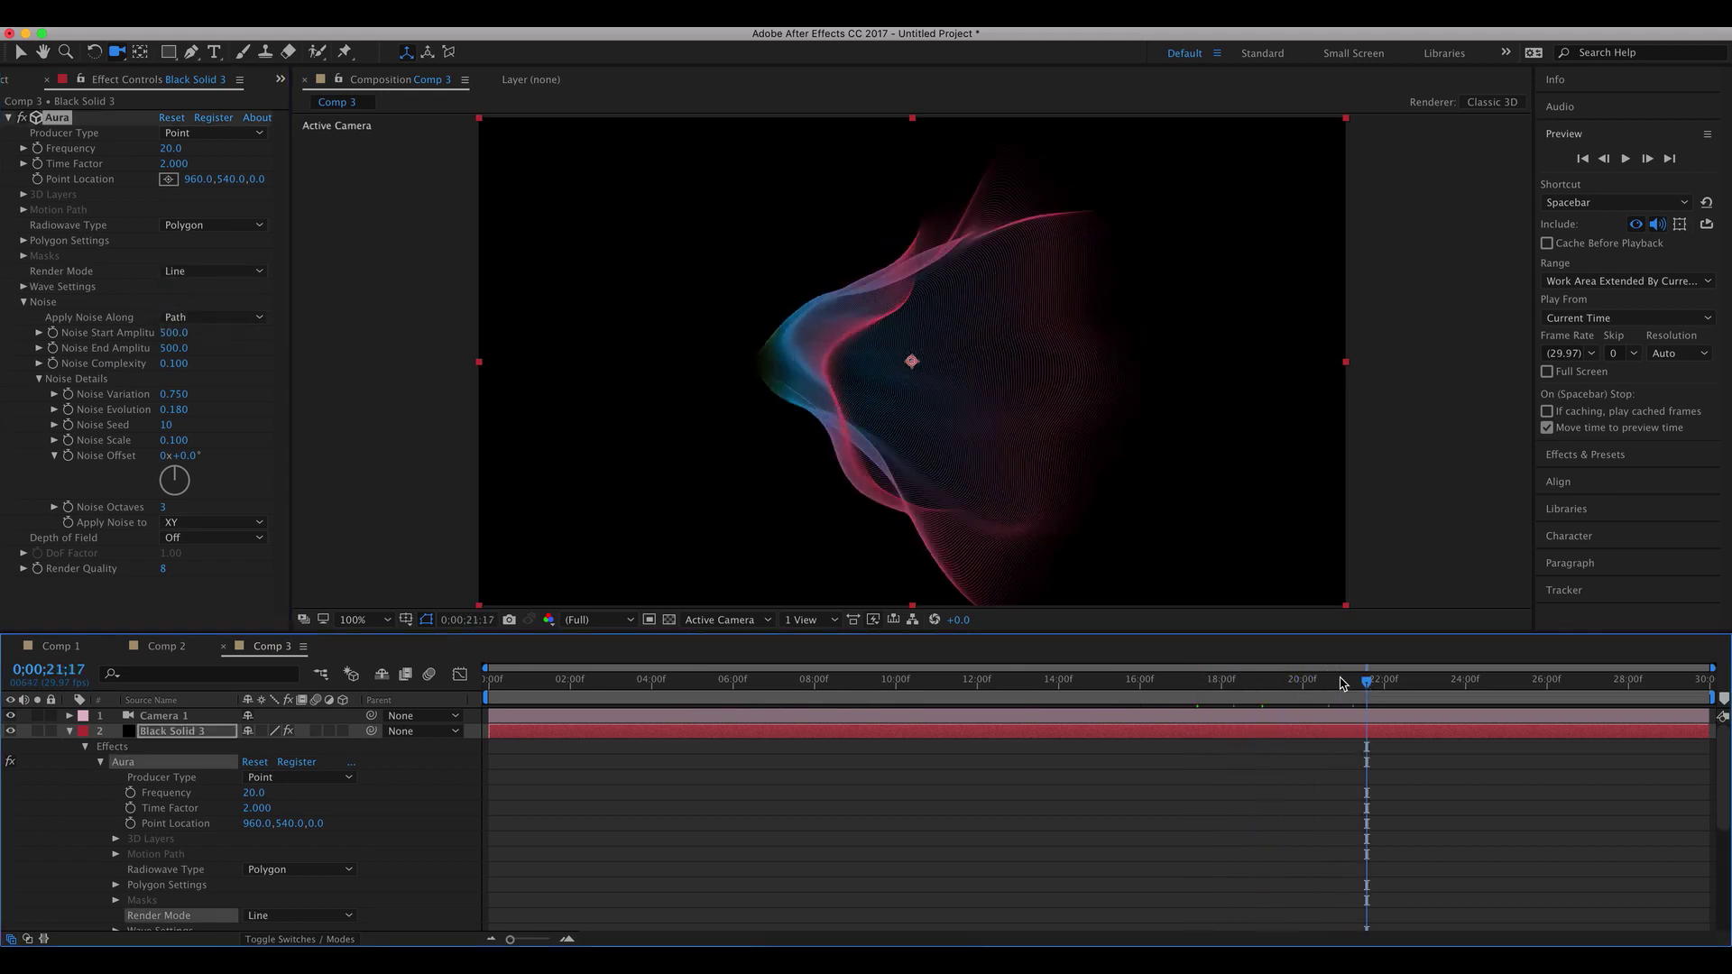
left_click_drag(1363, 687, 1491, 690)
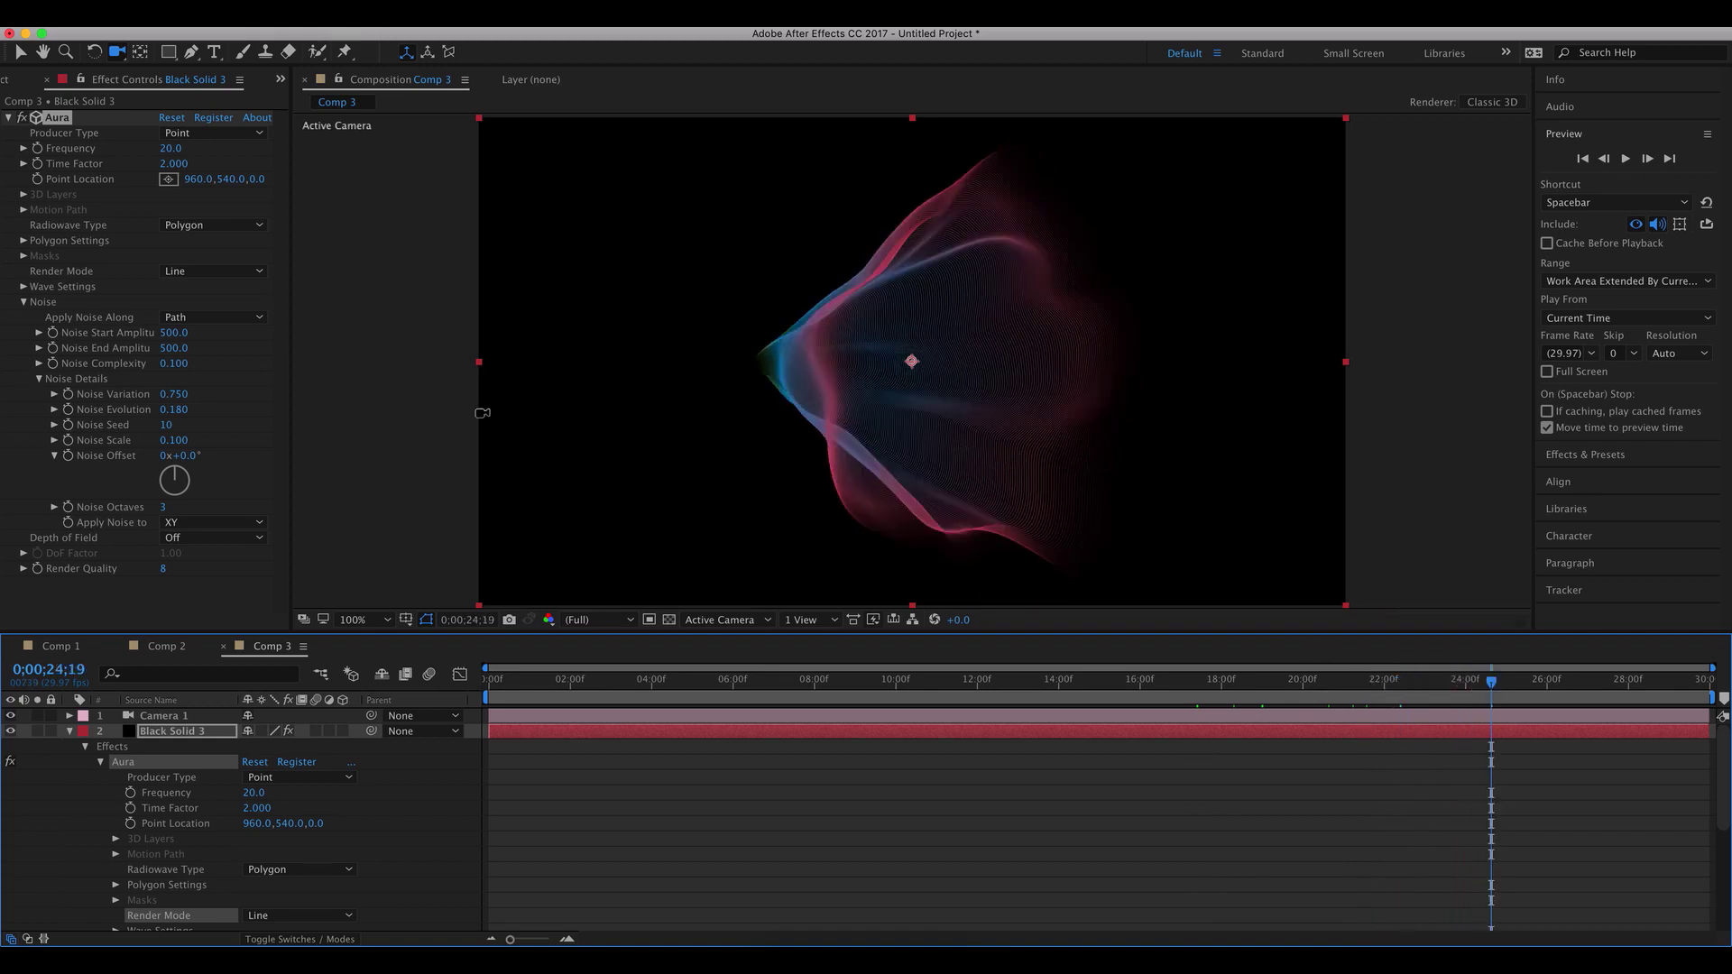